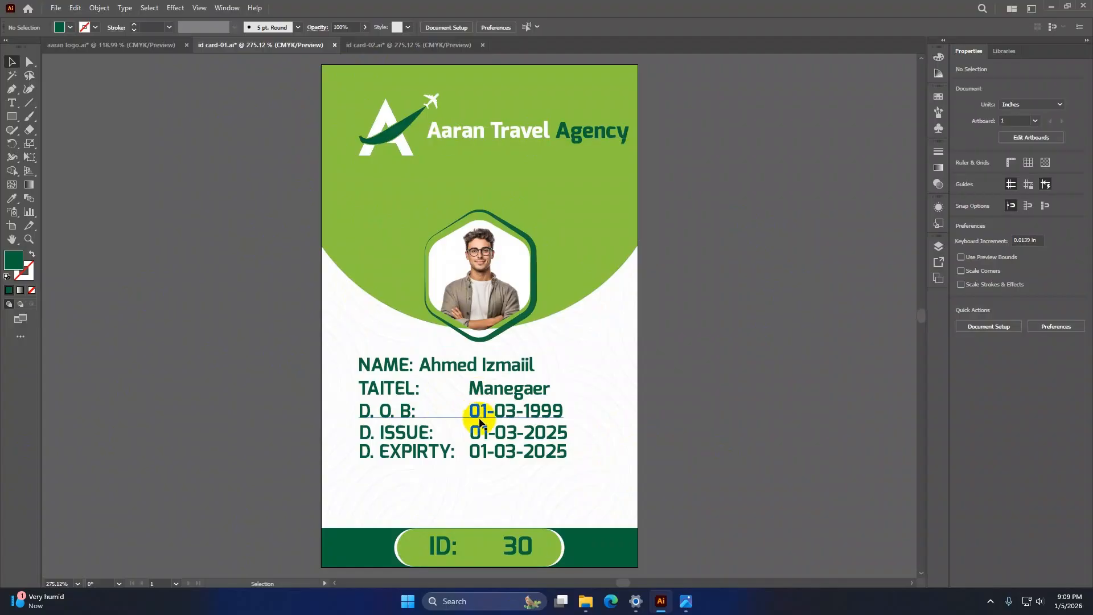
Step: Examine the id card-02 back design, then switch to the image viewer to compare aaran logo-04.jpg and the colour palette in aaran logo-05.jpg
{"action": "left_click", "coordinate": [391, 45]}
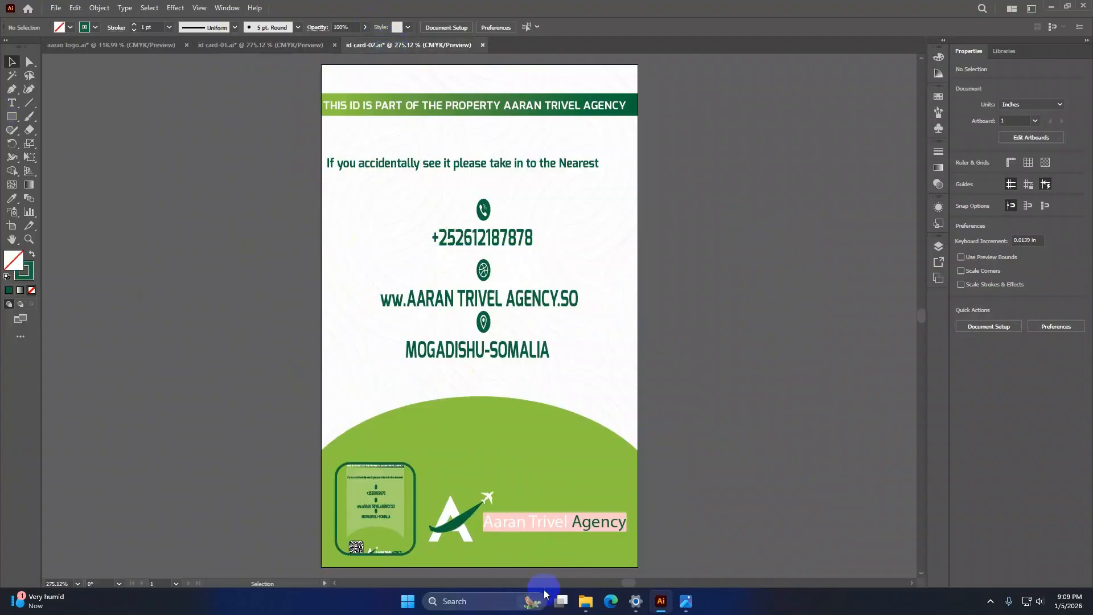
{"action": "mouse_move", "coordinate": [584, 605]}
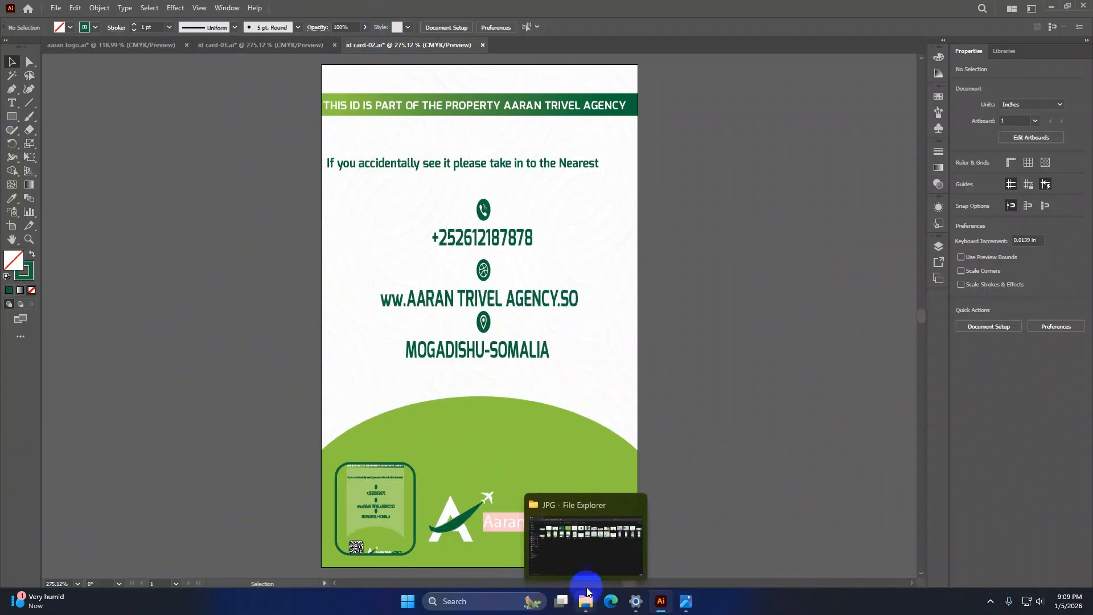
{"action": "left_click", "coordinate": [582, 559]}
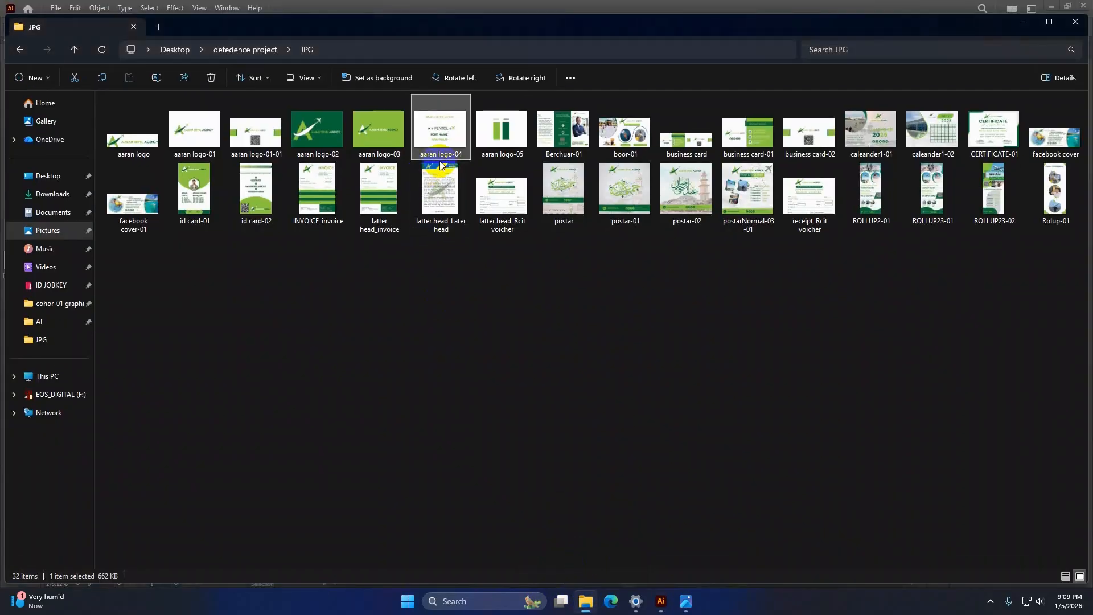
{"action": "left_click", "coordinate": [687, 600]}
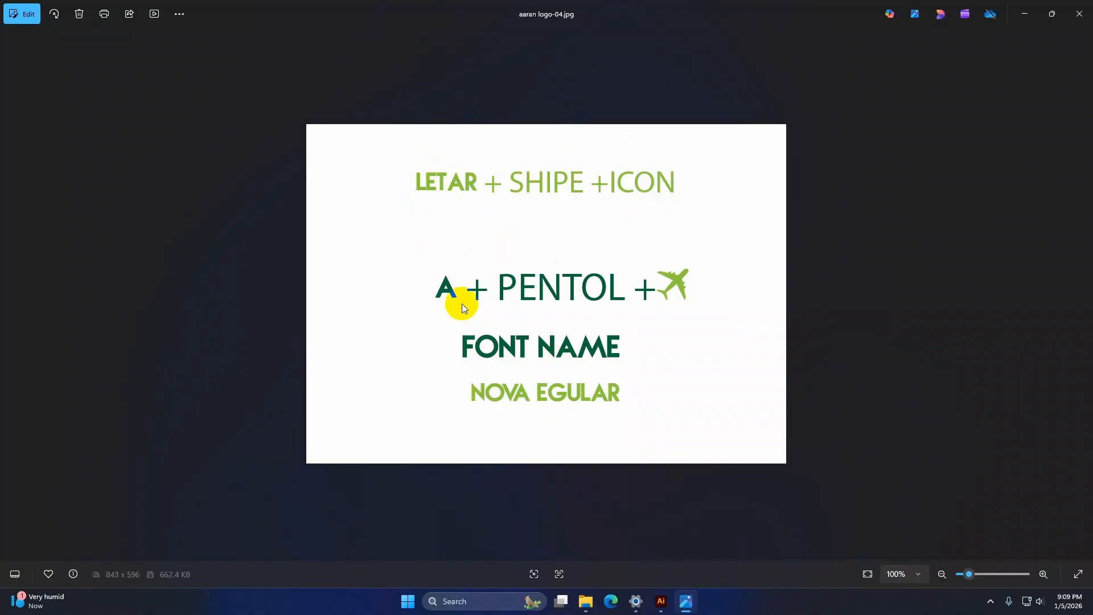
{"action": "key", "text": "Right"}
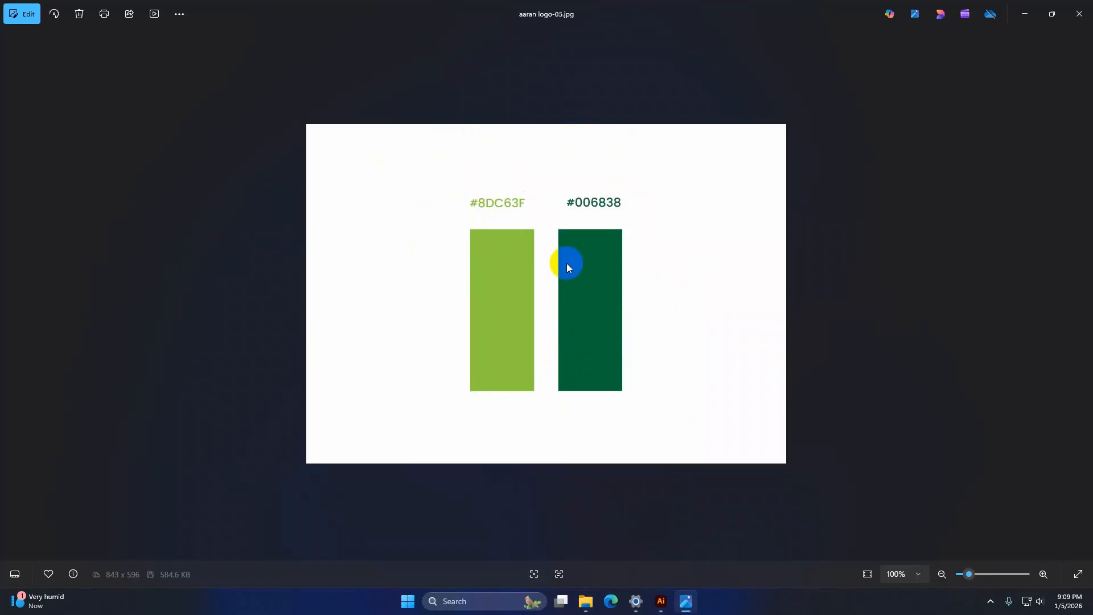
{"action": "key", "text": "Left"}
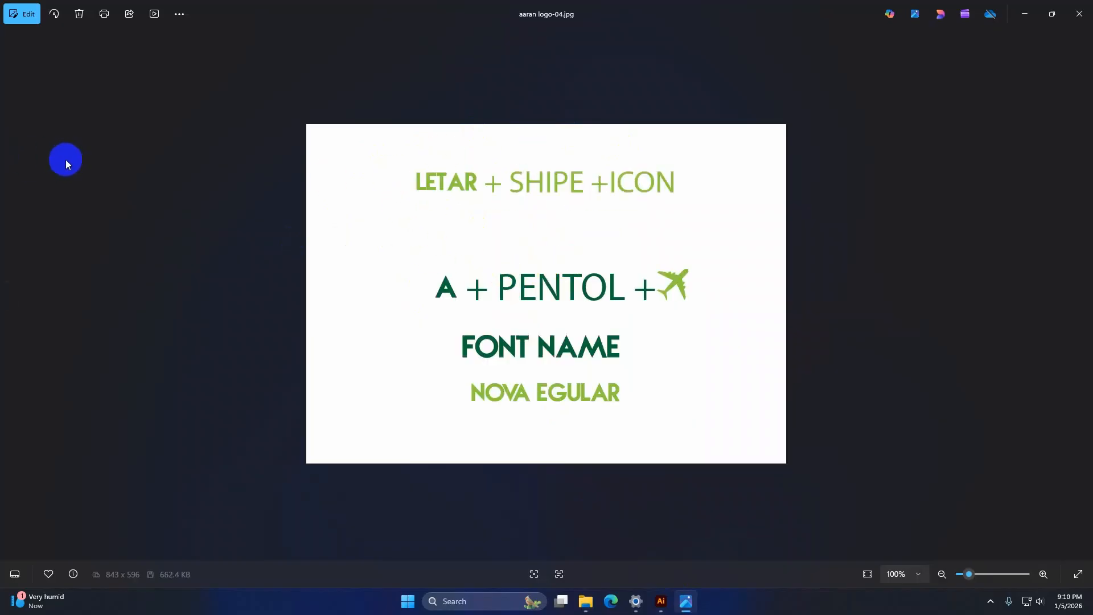
{"action": "key", "text": "Right"}
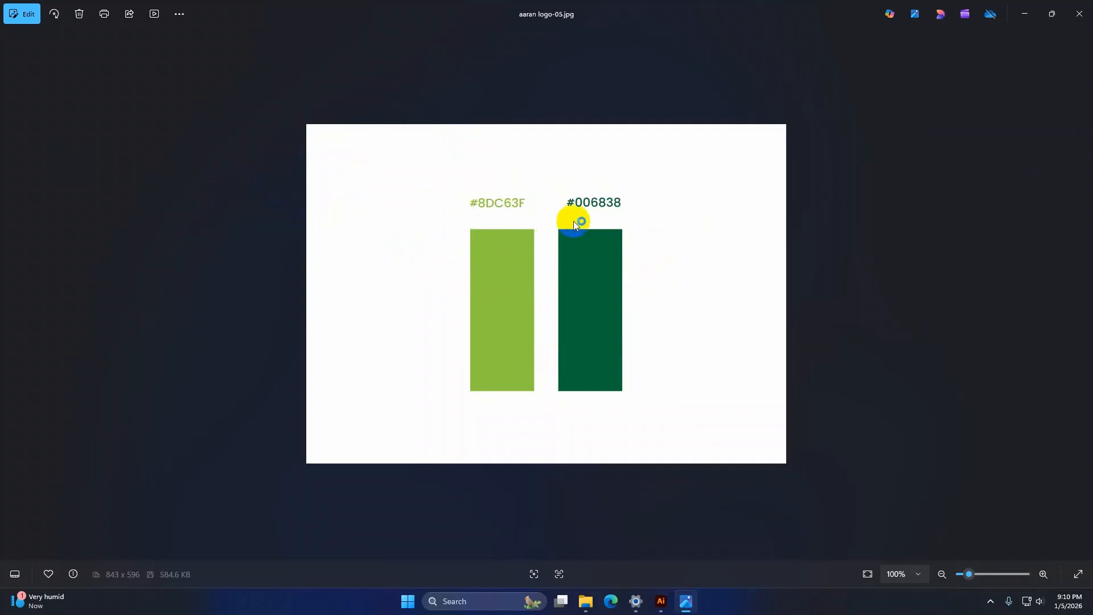
{"action": "key", "text": "Left"}
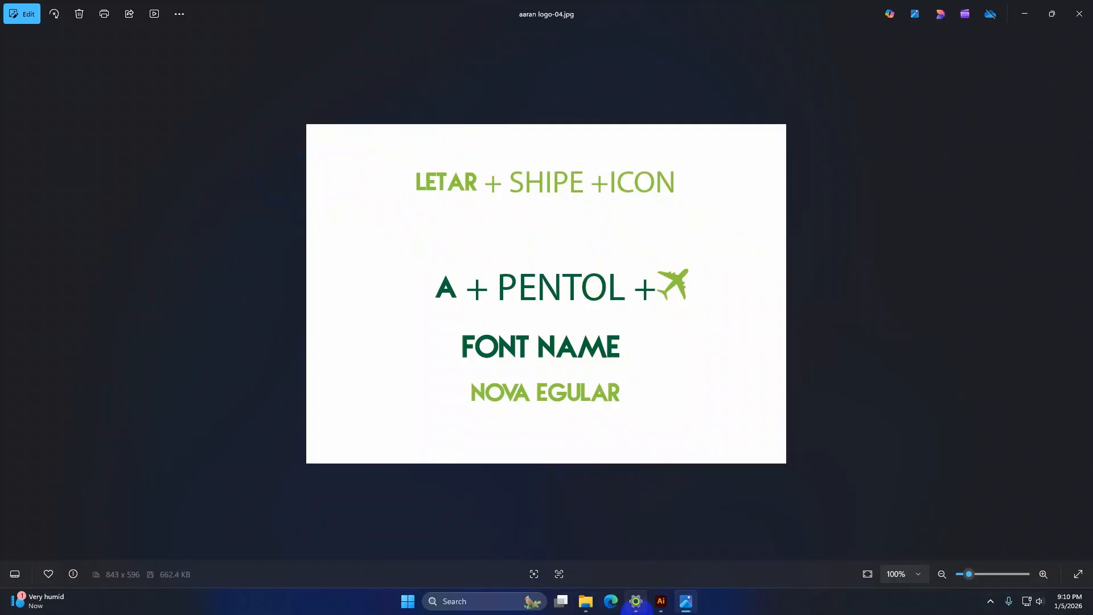
Step: Switch back to Illustrator and bring up the id card-01 front design
{"action": "left_click", "coordinate": [660, 603]}
{"action": "mouse_move", "coordinate": [660, 603]}
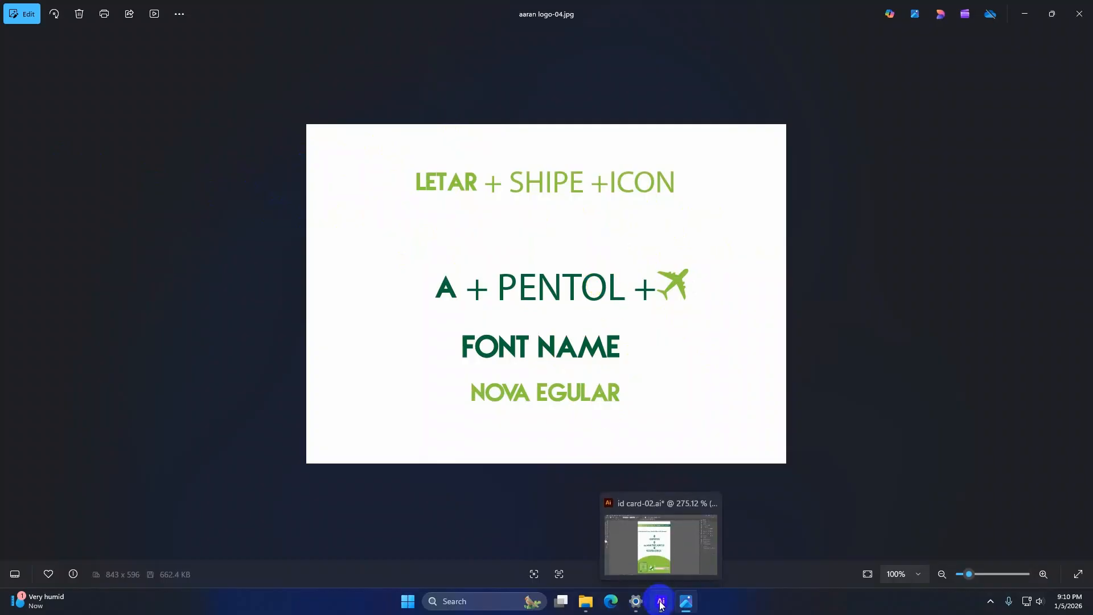
{"action": "left_click", "coordinate": [660, 543]}
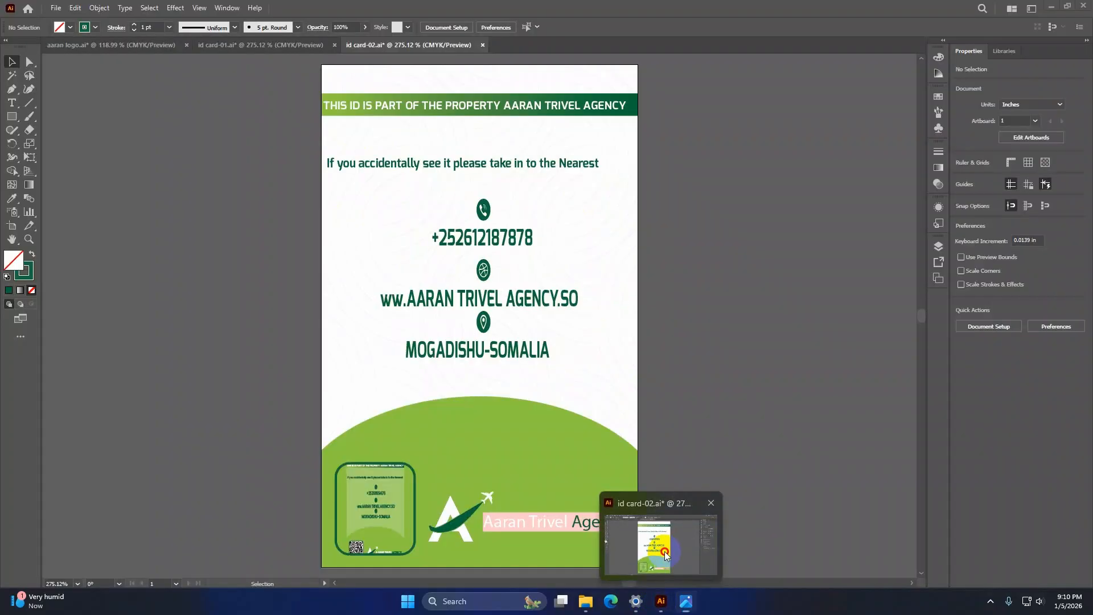
{"action": "left_click", "coordinate": [312, 46]}
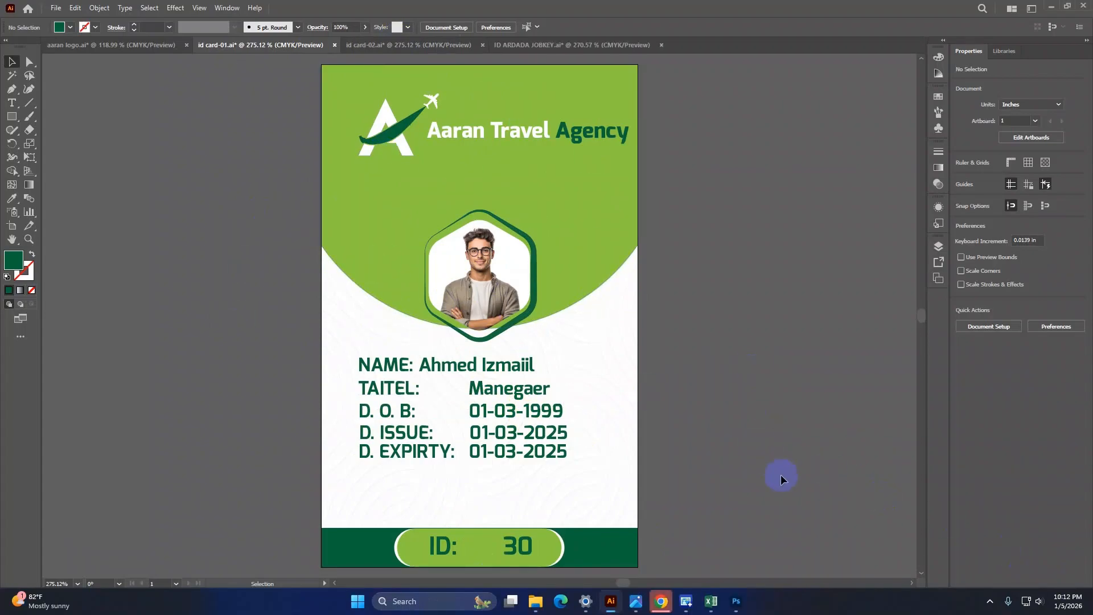
Step: Start a new document with units in inches, a width of 2.125 in and a height of 3.375 in
{"action": "left_click", "coordinate": [54, 9]}
{"action": "left_click", "coordinate": [75, 22]}
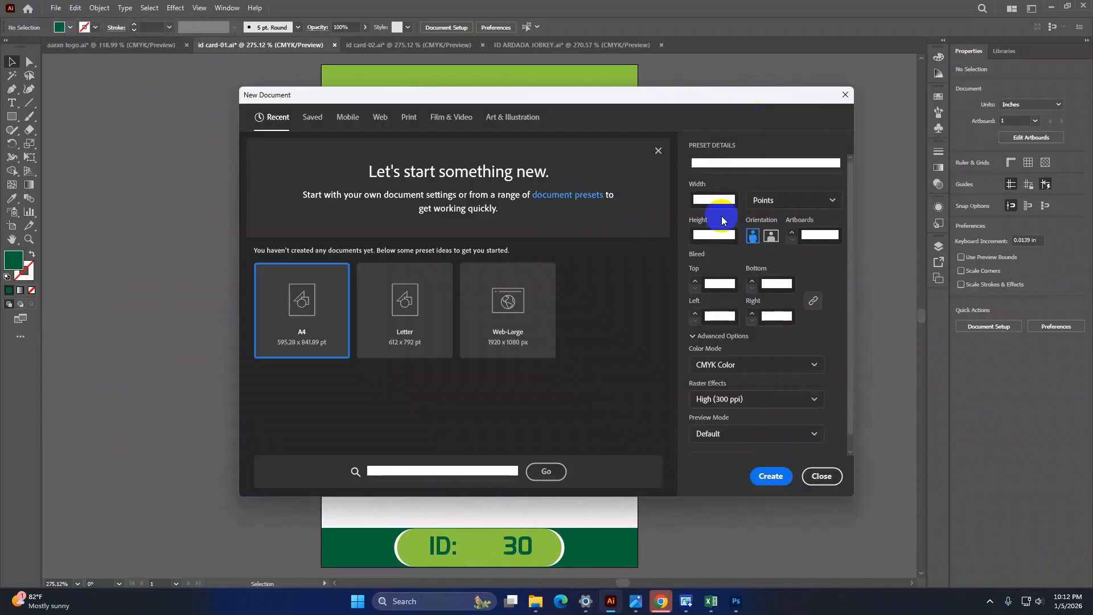
{"action": "left_click", "coordinate": [767, 203]}
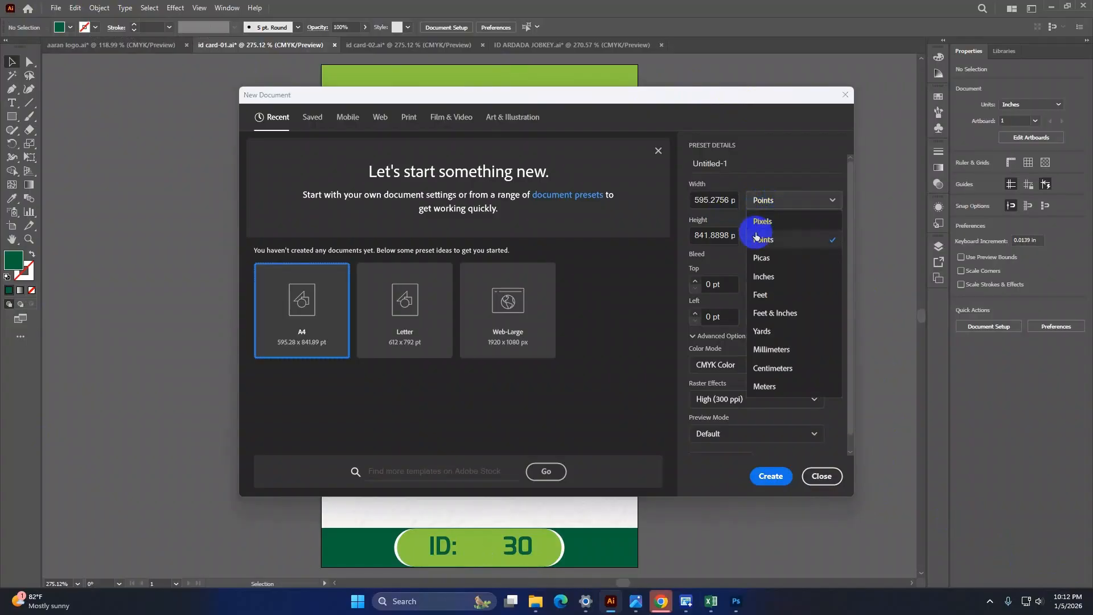
{"action": "left_click", "coordinate": [768, 277]}
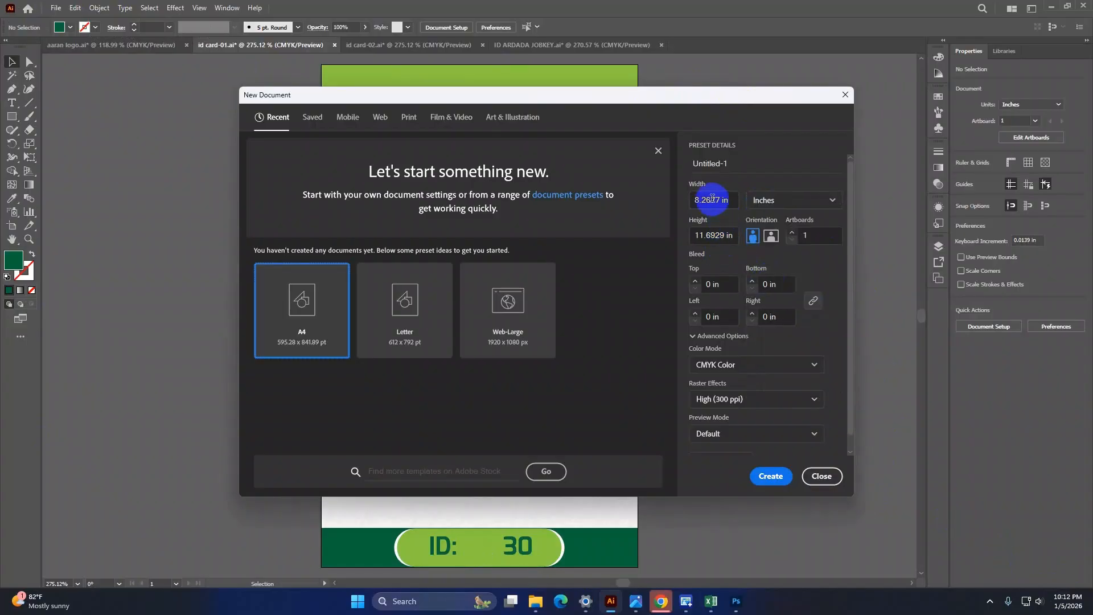
{"action": "left_click_drag", "start_coordinate": [724, 200], "coordinate": [681, 207]}
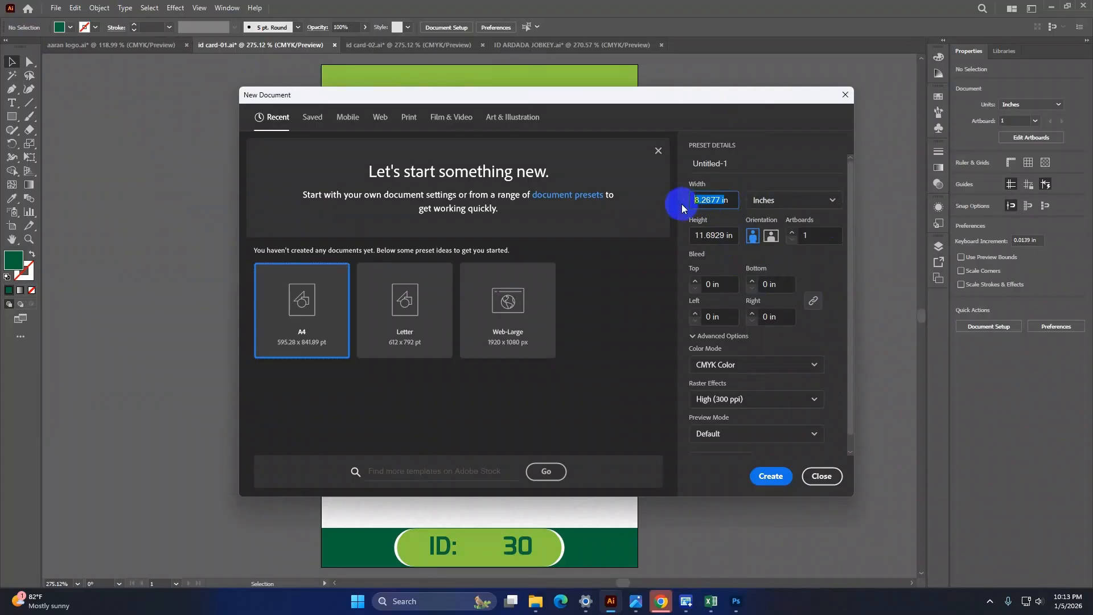
{"action": "type", "text": "2.125"}
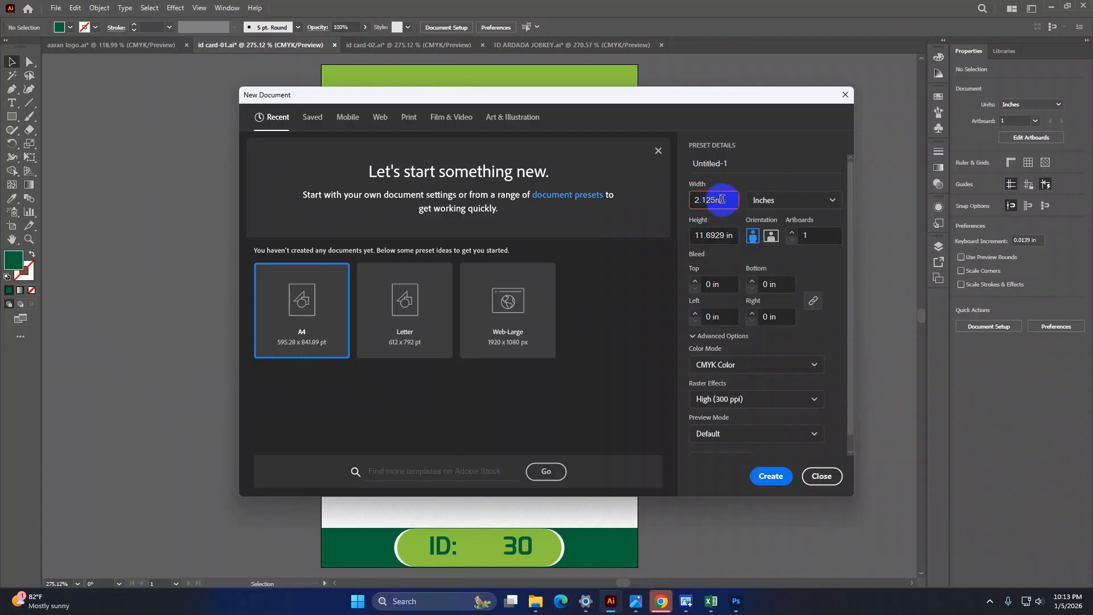
{"action": "left_click", "coordinate": [697, 235]}
{"action": "mouse_move", "coordinate": [697, 235]}
{"action": "left_mouse_down"}
{"action": "mouse_move", "coordinate": [733, 236]}
{"action": "mouse_move", "coordinate": [680, 236]}
{"action": "left_mouse_up"}
{"action": "type", "text": "3"}
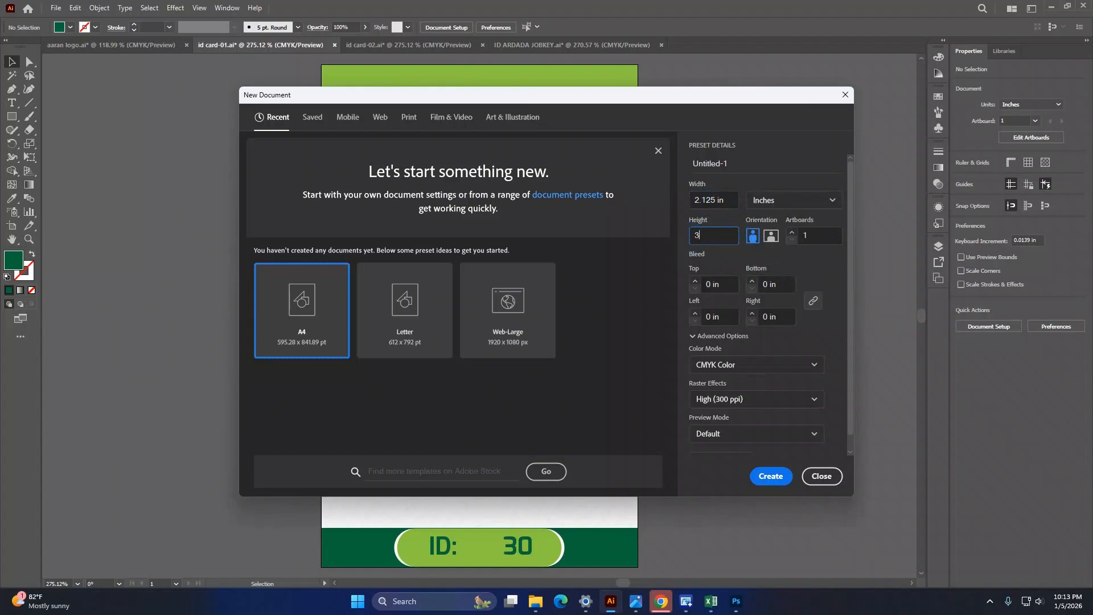
{"action": "type", "text": ".375"}
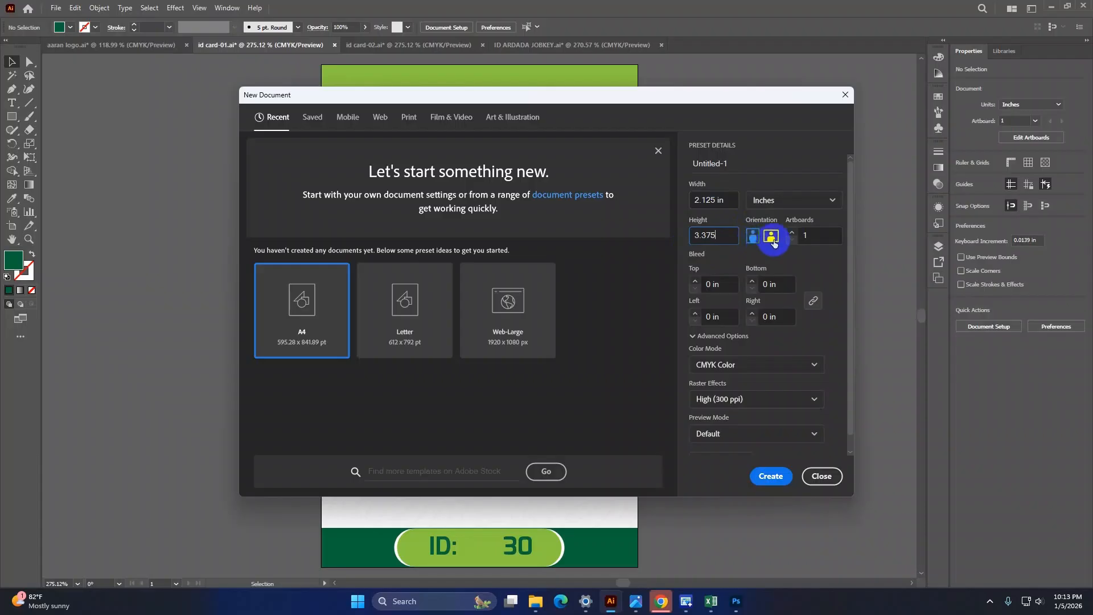
Step: Name the new document "ID ICARD TRAVEL AGVENCY"
{"action": "left_click", "coordinate": [743, 161]}
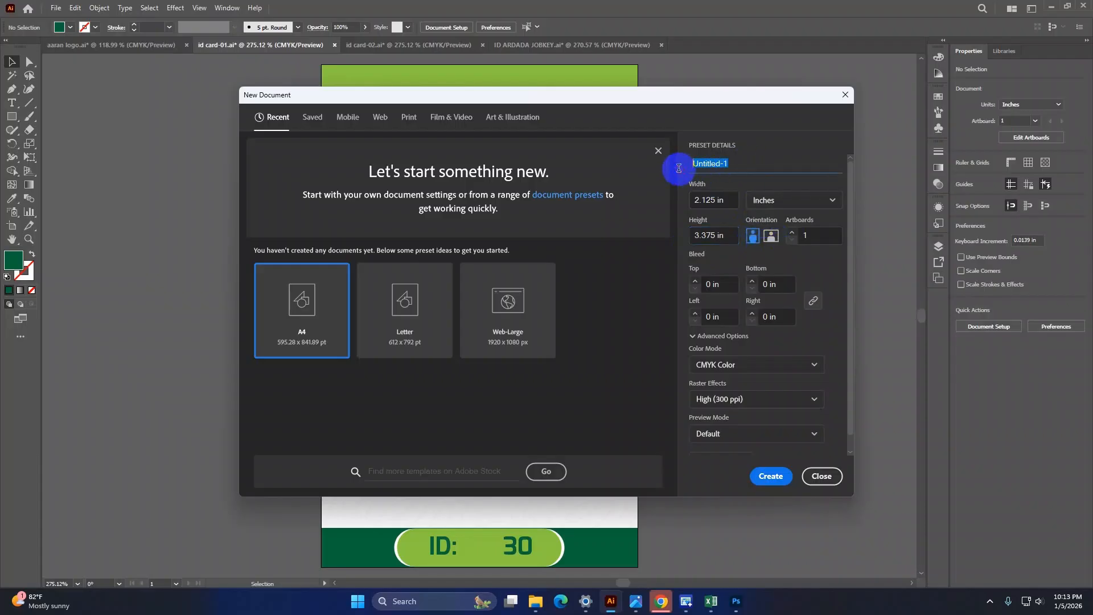
{"action": "key", "text": "BackSpace"}
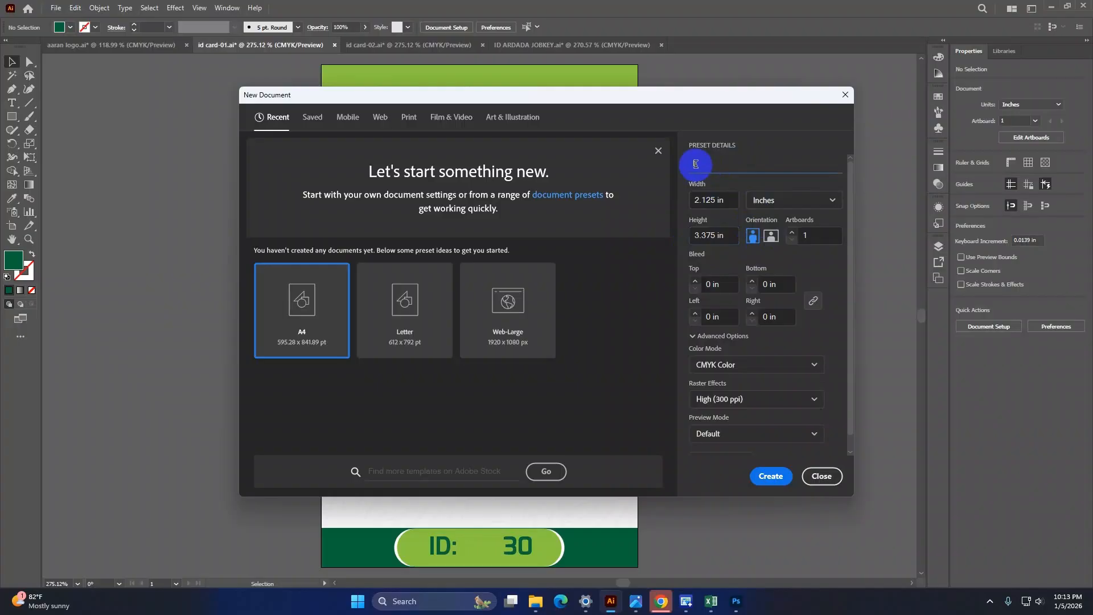
{"action": "type", "text": "ID"}
{"action": "left_click", "coordinate": [695, 164]}
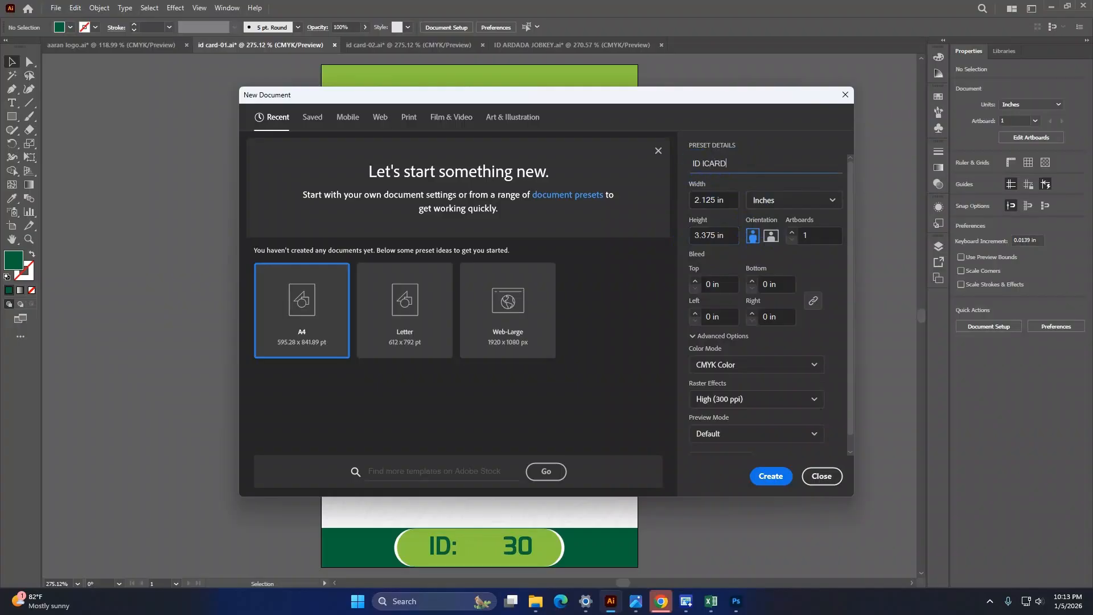
{"action": "type", "text": "ICARD"}
{"action": "left_click", "coordinate": [695, 165]}
{"action": "type", "text": "TRAVEL AG"}
{"action": "left_click", "coordinate": [695, 164]}
{"action": "type", "text": "VE"}
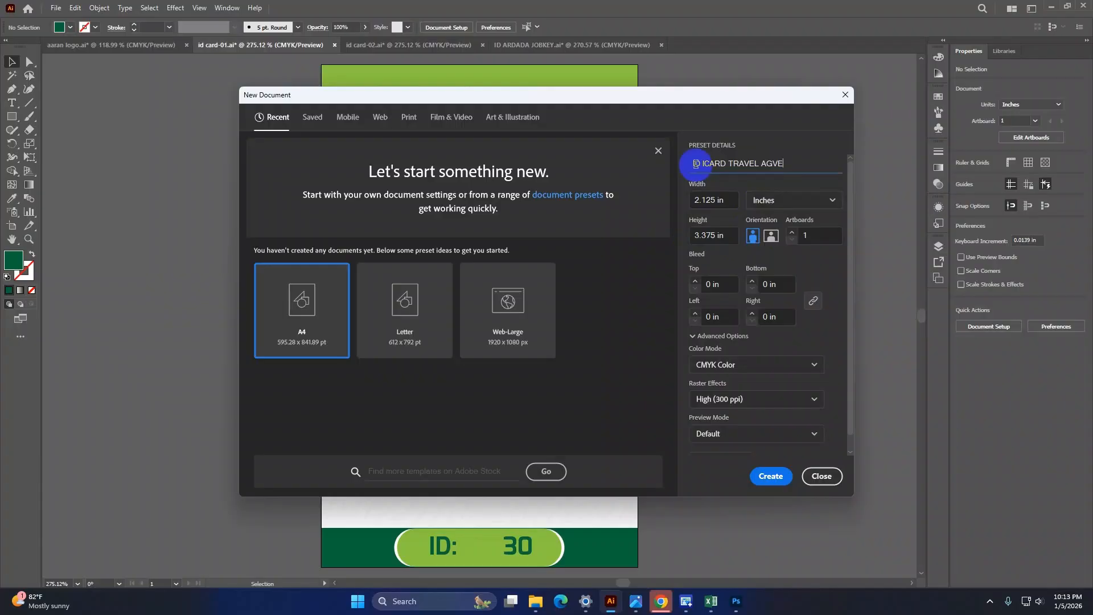
{"action": "type", "text": "NCY"}
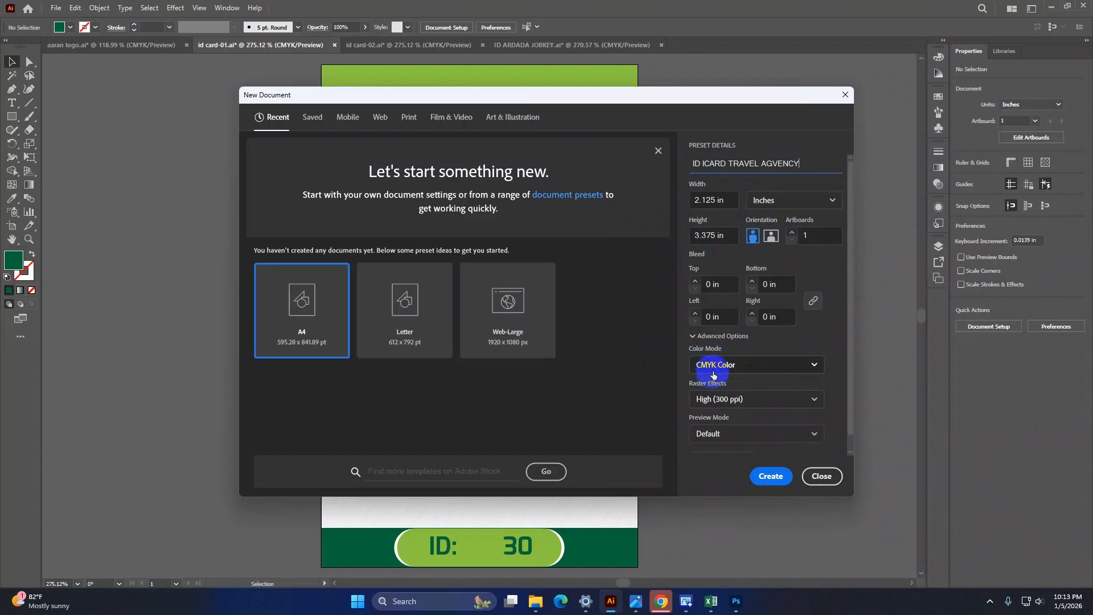
Step: Choose CMYK Color as the color mode and create the document
{"action": "left_click", "coordinate": [765, 369]}
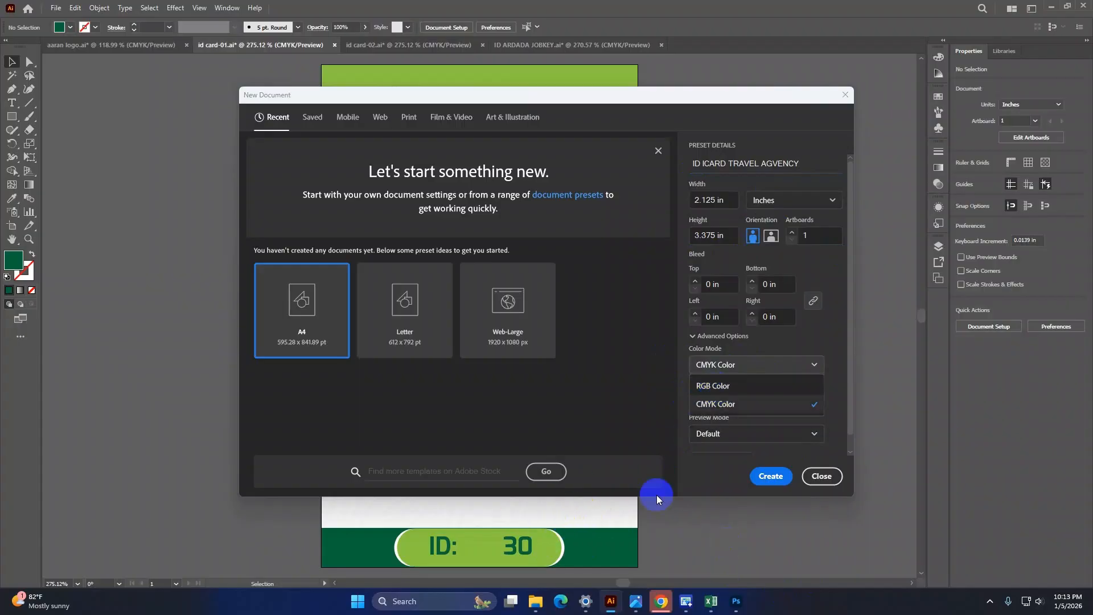
{"action": "left_click", "coordinate": [721, 405]}
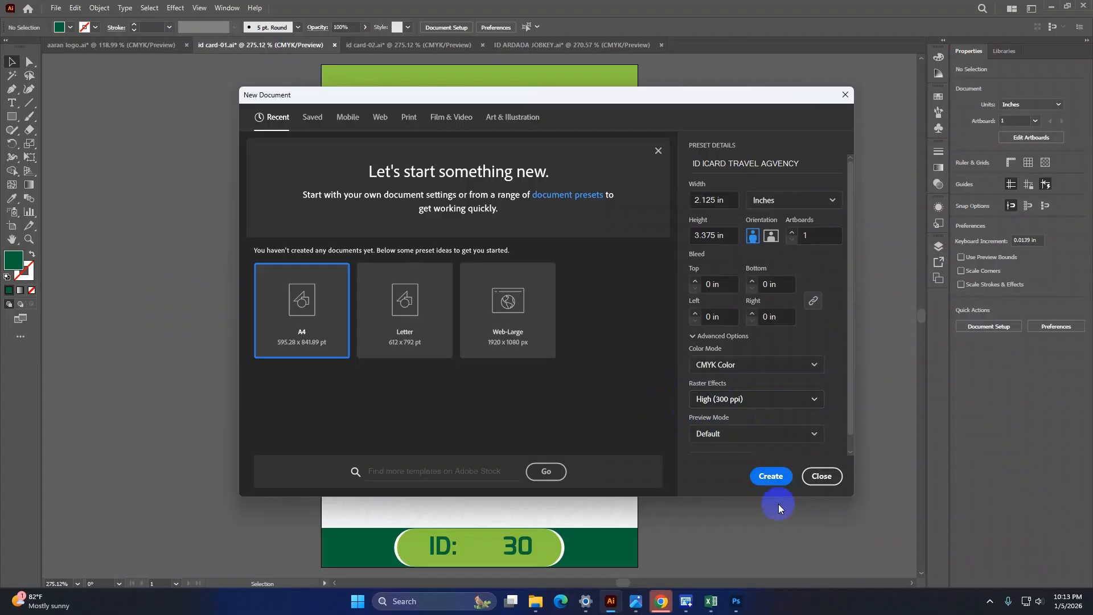
{"action": "left_click", "coordinate": [774, 477]}
{"action": "left_click", "coordinate": [790, 478]}
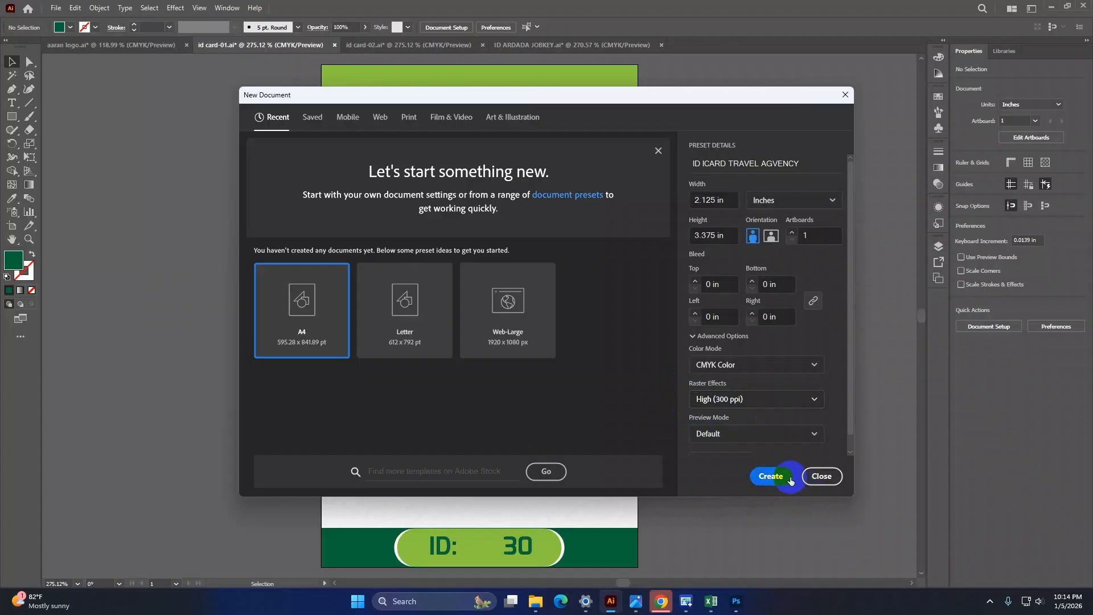
{"action": "left_click", "coordinate": [772, 481]}
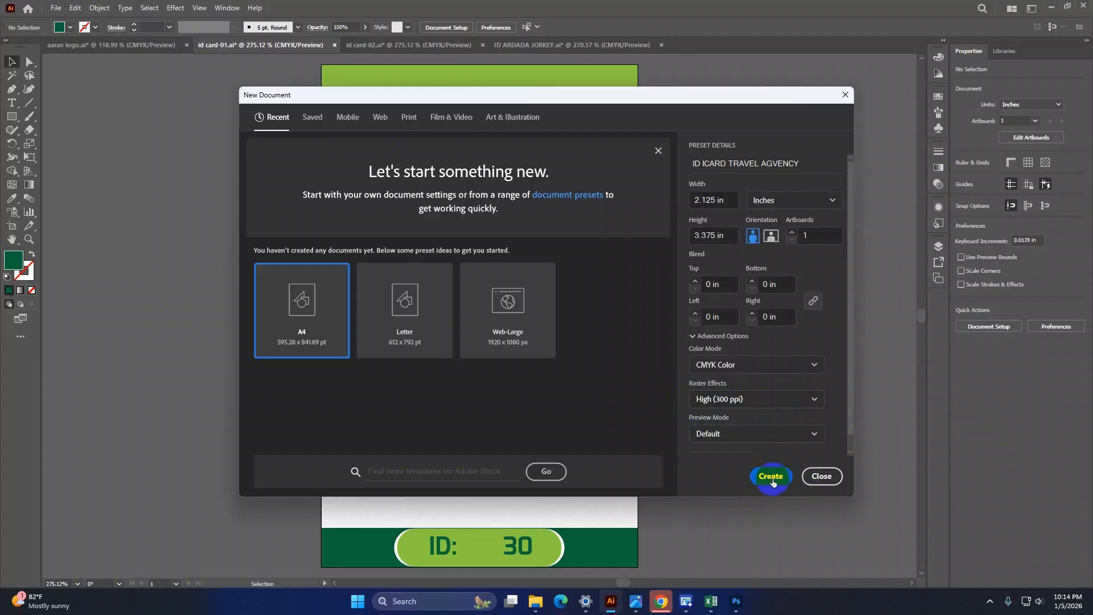
{"action": "left_click", "coordinate": [770, 481]}
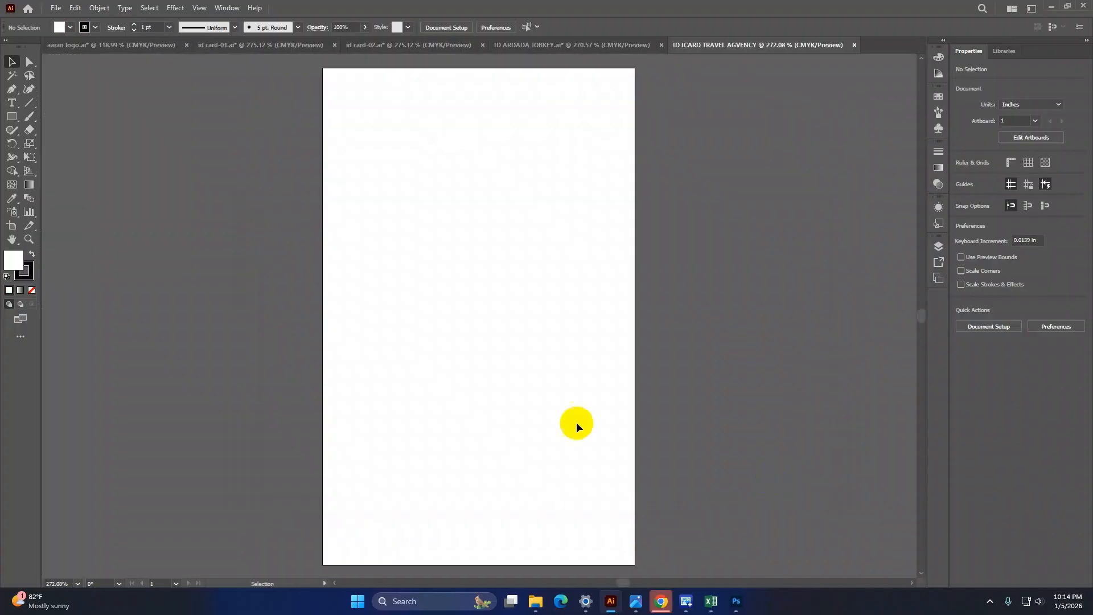
Step: Review the blank artboard, then examine the logo group on the id card-01 front design as reference
{"action": "scroll", "coordinate": [529, 393], "scroll_direction": "up", "scroll_amount": 1}
{"action": "scroll", "coordinate": [530, 392], "scroll_direction": "down", "scroll_amount": 4}
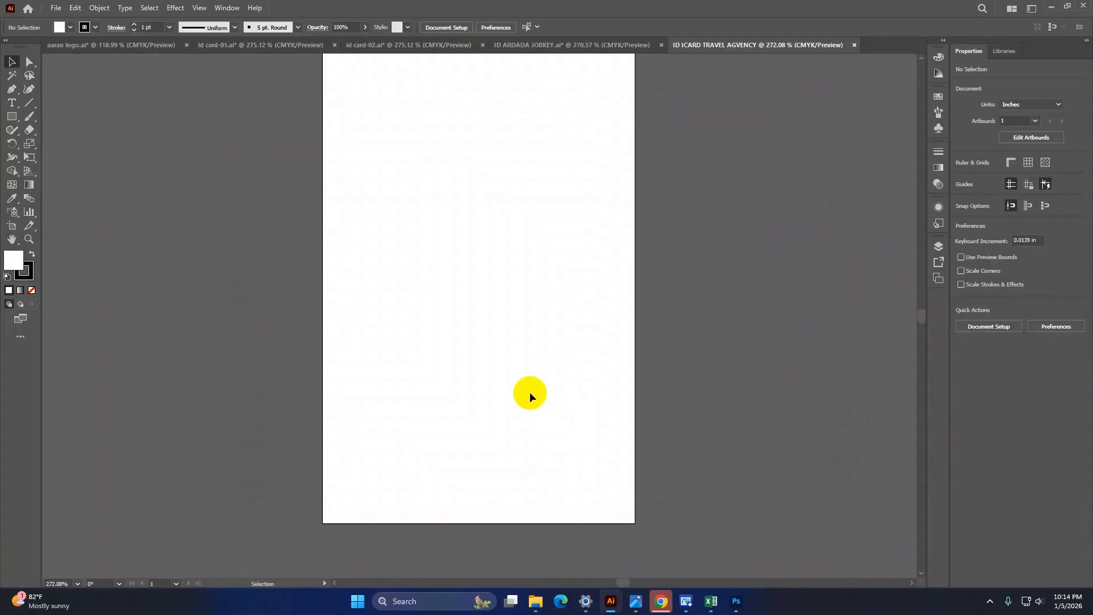
{"action": "left_click", "coordinate": [242, 45]}
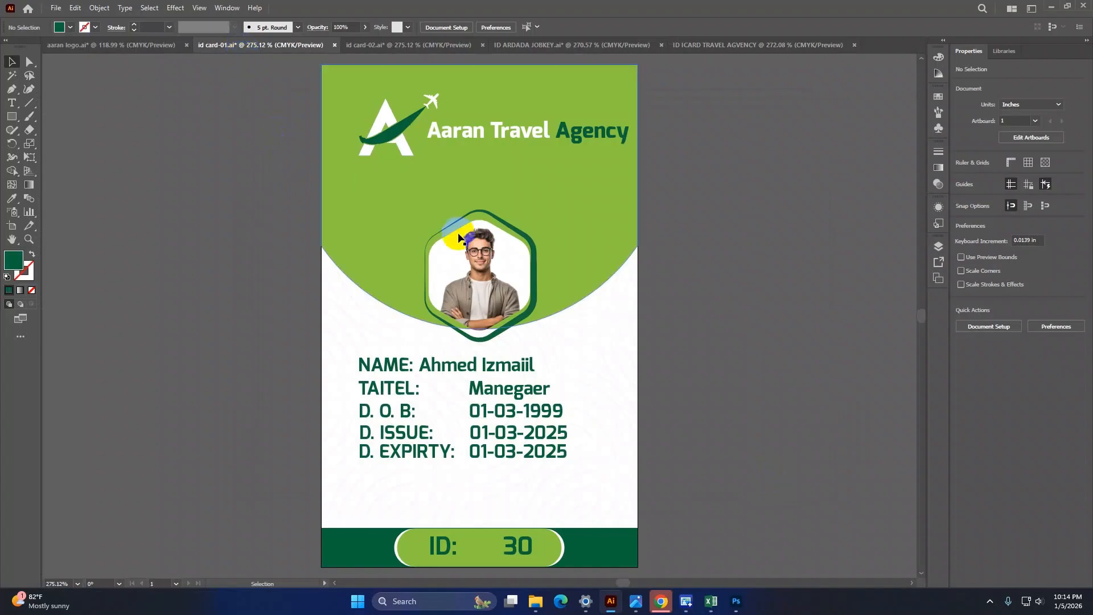
{"action": "scroll", "coordinate": [449, 174], "scroll_direction": "up", "scroll_amount": 1}
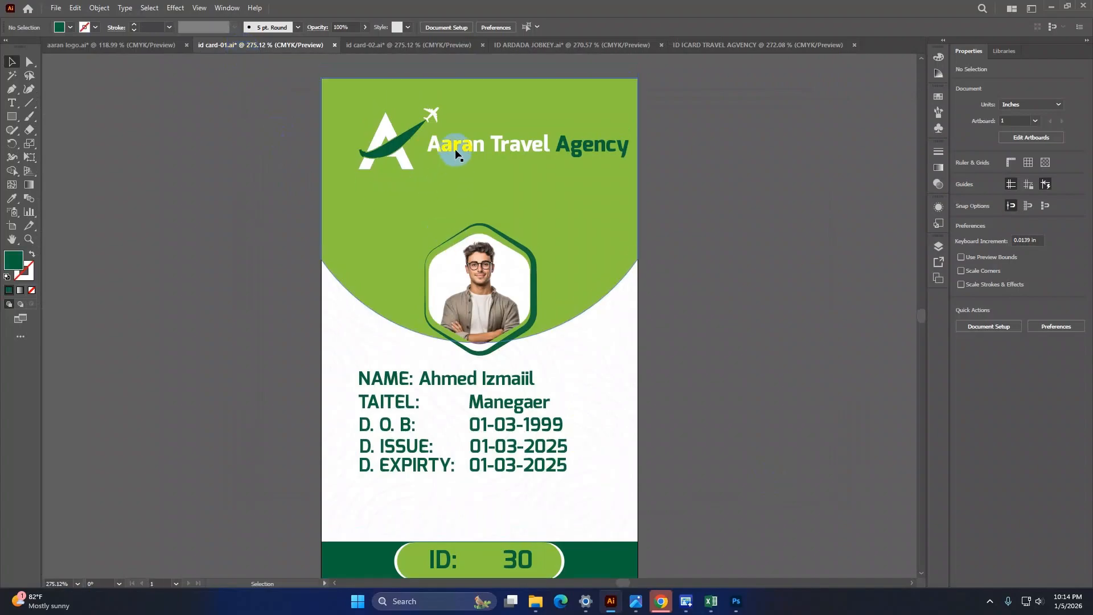
{"action": "left_click", "coordinate": [397, 155]}
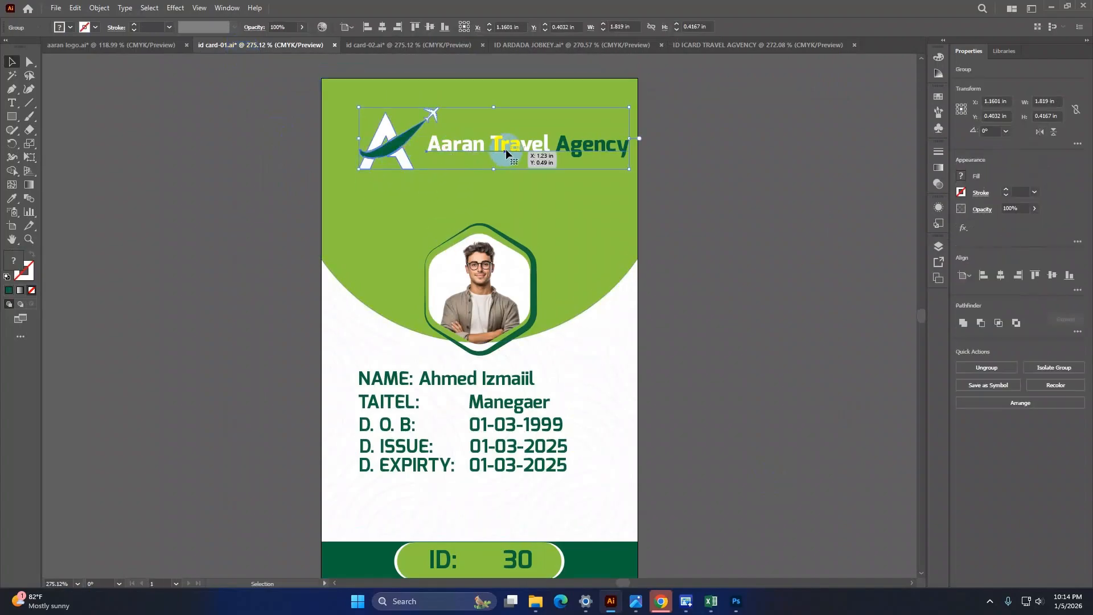
Step: Return to the ID ICARD TRAVEL AGVENCY document
{"action": "left_click", "coordinate": [701, 46]}
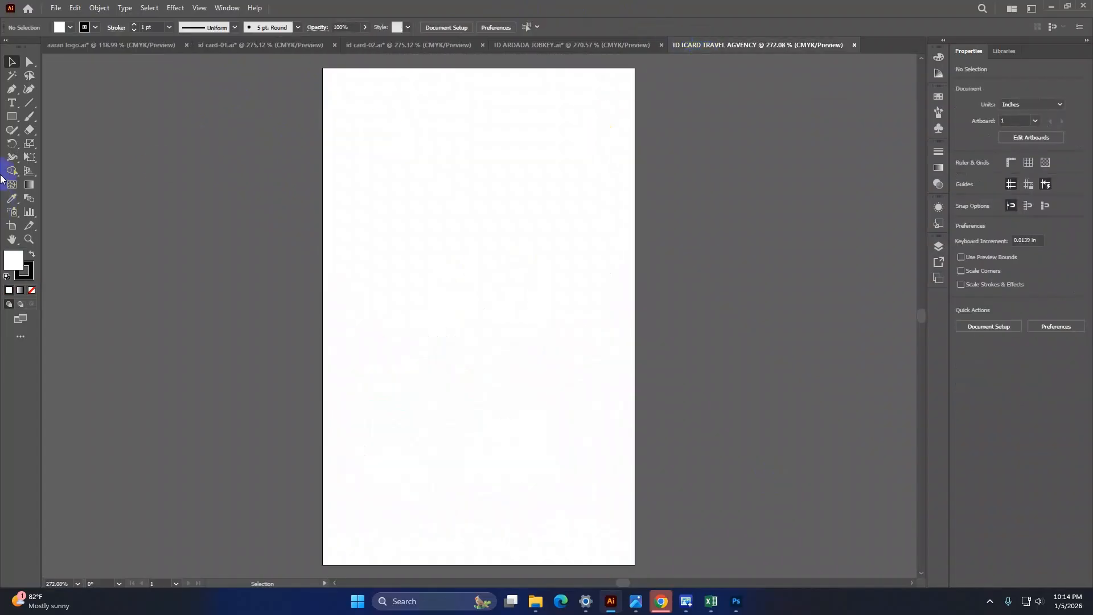
{"action": "left_click", "coordinate": [15, 118]}
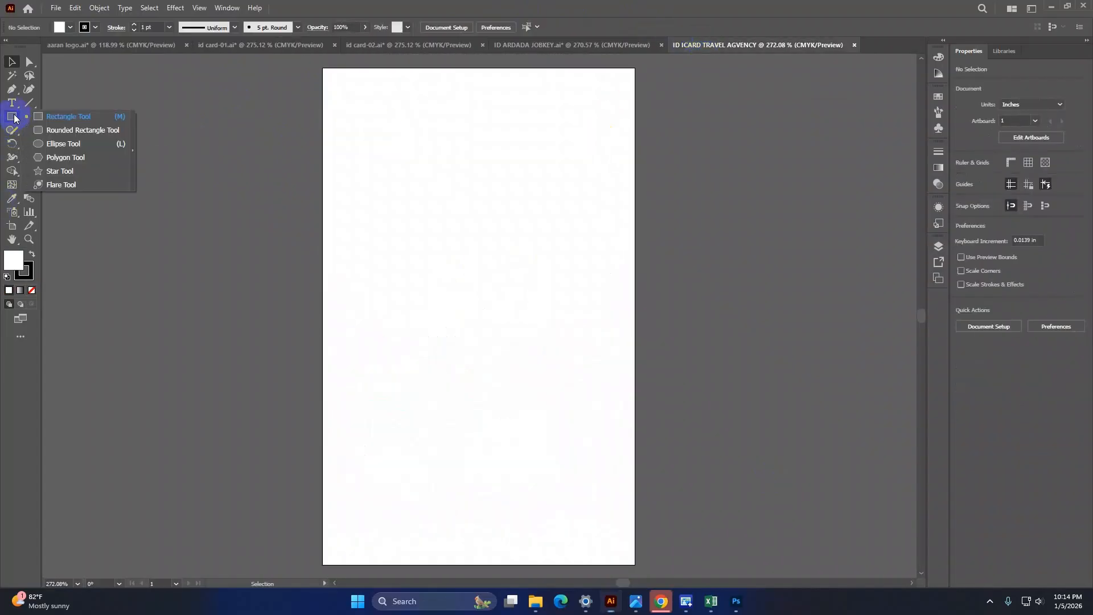
{"action": "left_click", "coordinate": [49, 115]}
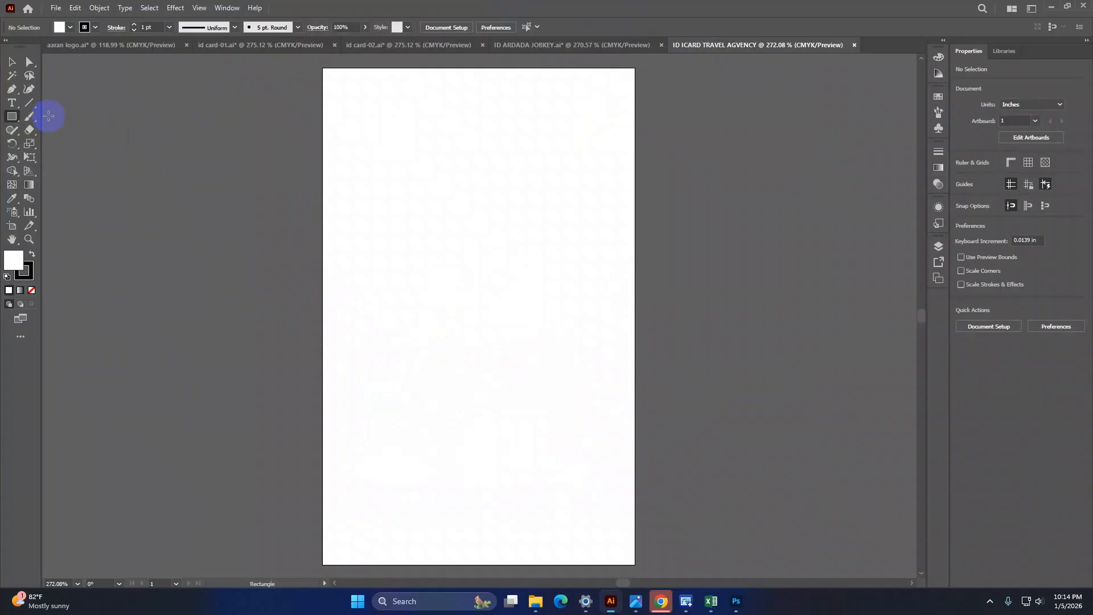
{"action": "left_click", "coordinate": [14, 117]}
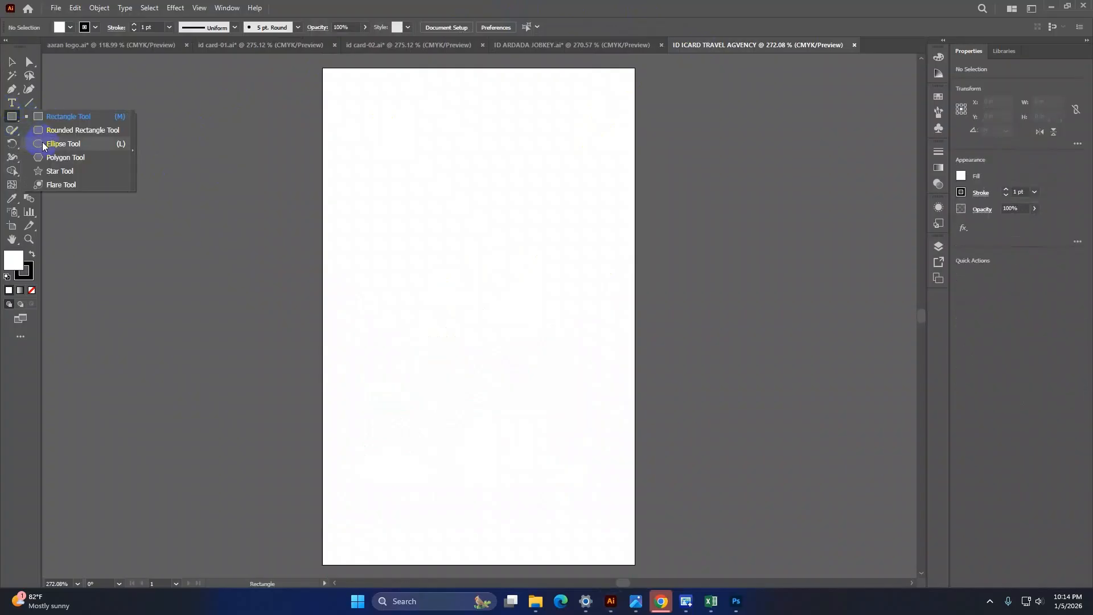
{"action": "left_click", "coordinate": [54, 116]}
{"action": "scroll", "coordinate": [87, 114], "scroll_direction": "up", "scroll_amount": 1}
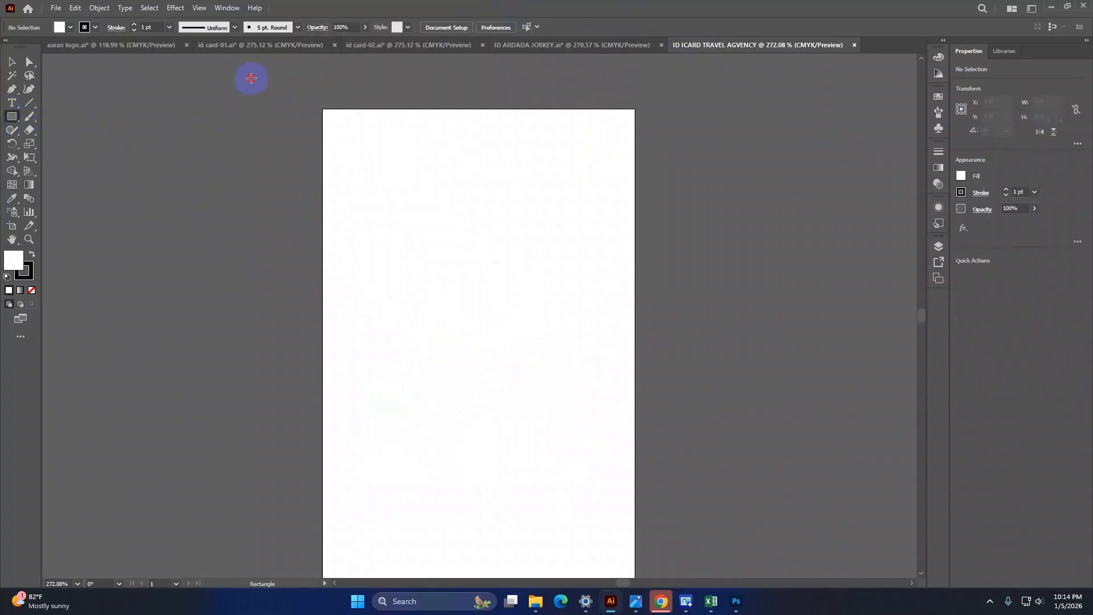
{"action": "mouse_move", "coordinate": [251, 78]}
{"action": "left_mouse_down"}
{"action": "mouse_move", "coordinate": [392, 268]}
{"action": "mouse_move", "coordinate": [633, 365]}
{"action": "left_mouse_up"}
{"action": "key", "text": "ctrl+z"}
Step: Draw a circle about 2.44 in wide and move it partly above the artboard, centered near X 0.99 in, Y 0.38 in
{"action": "left_click", "coordinate": [12, 116]}
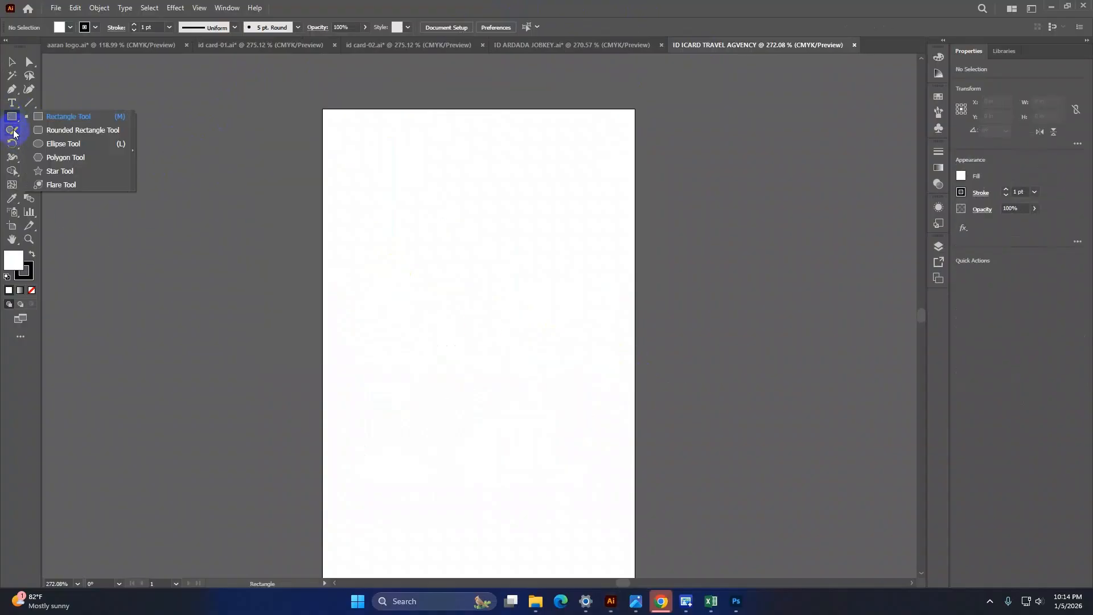
{"action": "left_click", "coordinate": [48, 146]}
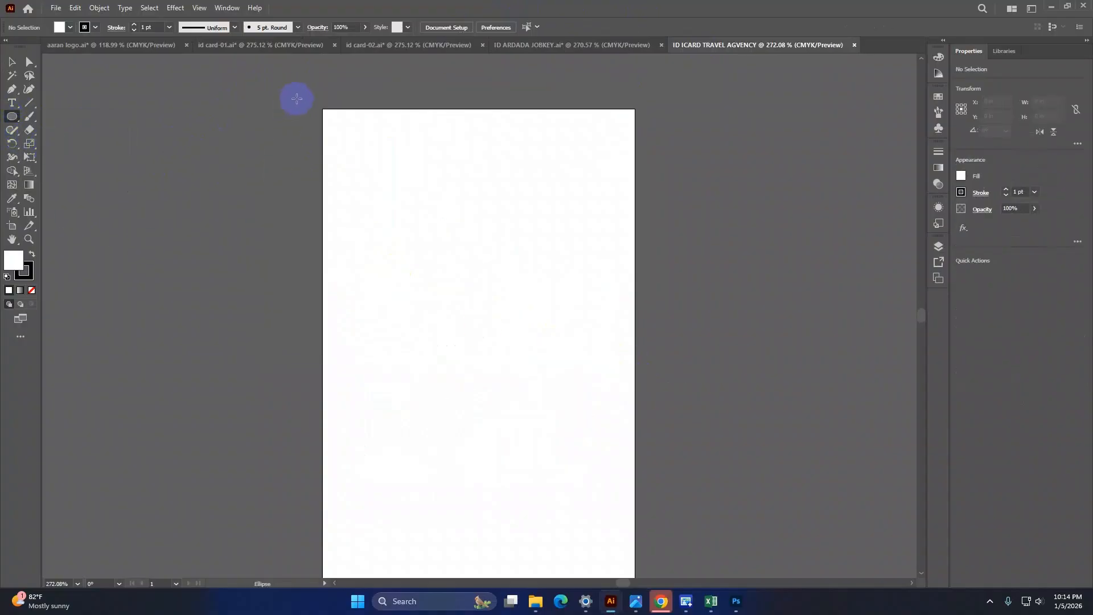
{"action": "left_click_drag", "start_coordinate": [296, 90], "coordinate": [656, 405]}
{"action": "left_click", "coordinate": [11, 62]}
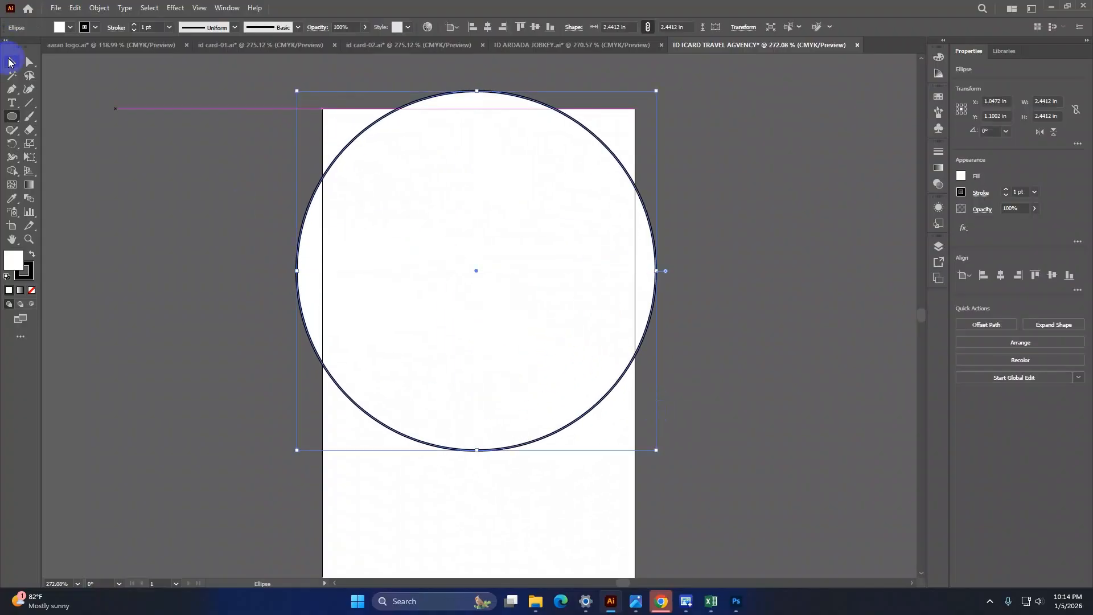
{"action": "left_click_drag", "start_coordinate": [411, 223], "coordinate": [404, 164]}
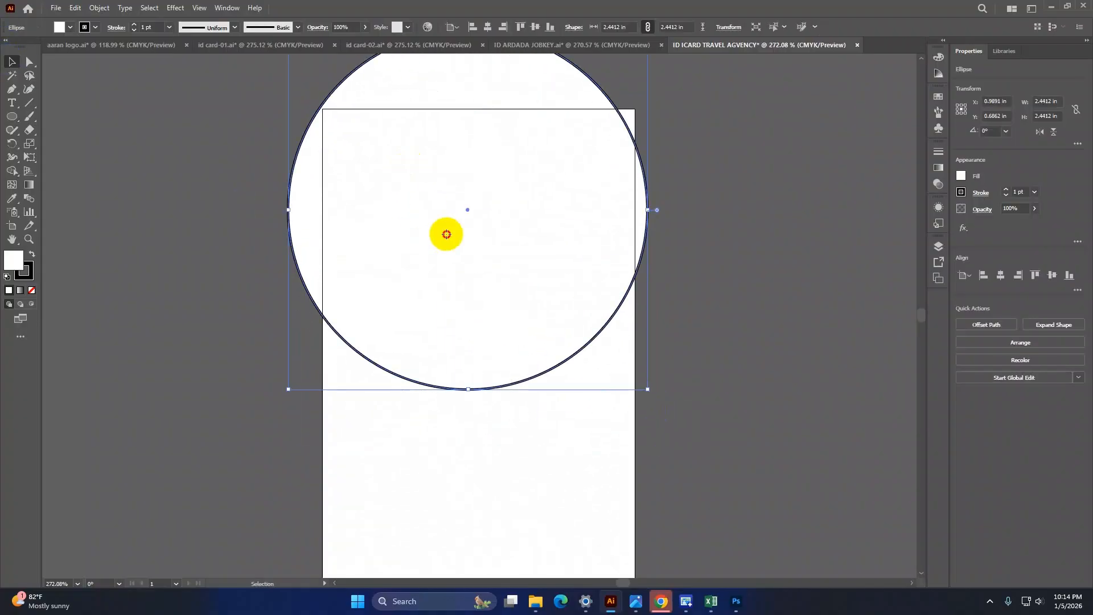
{"action": "left_click_drag", "start_coordinate": [445, 231], "coordinate": [447, 189]}
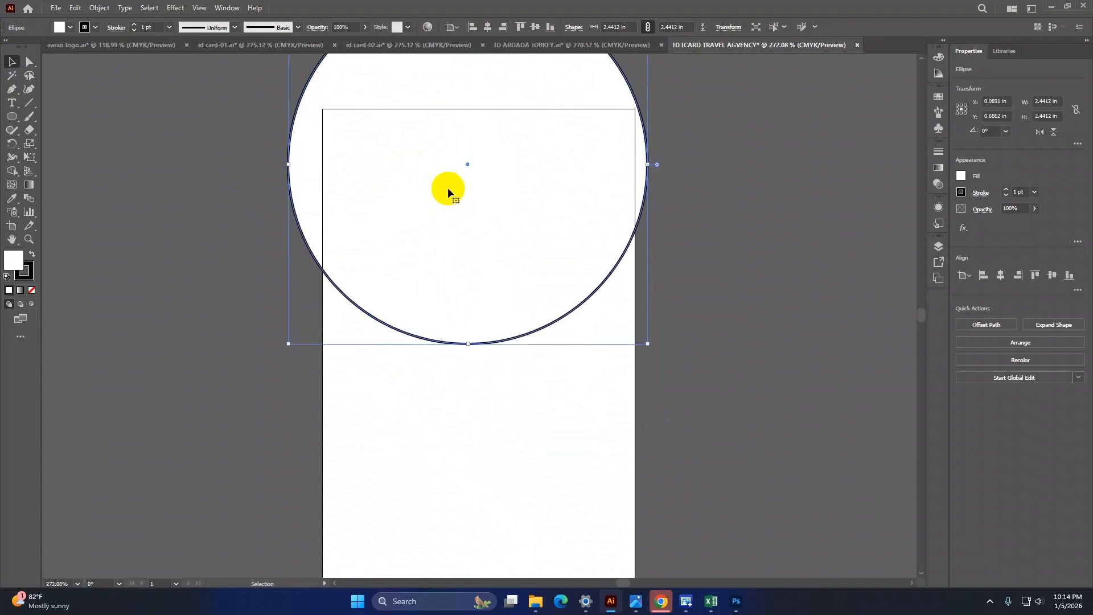
Step: In the id card-02 document, expand Layer 1 and unlock the green curved path at the base of the card
{"action": "left_click", "coordinate": [386, 45]}
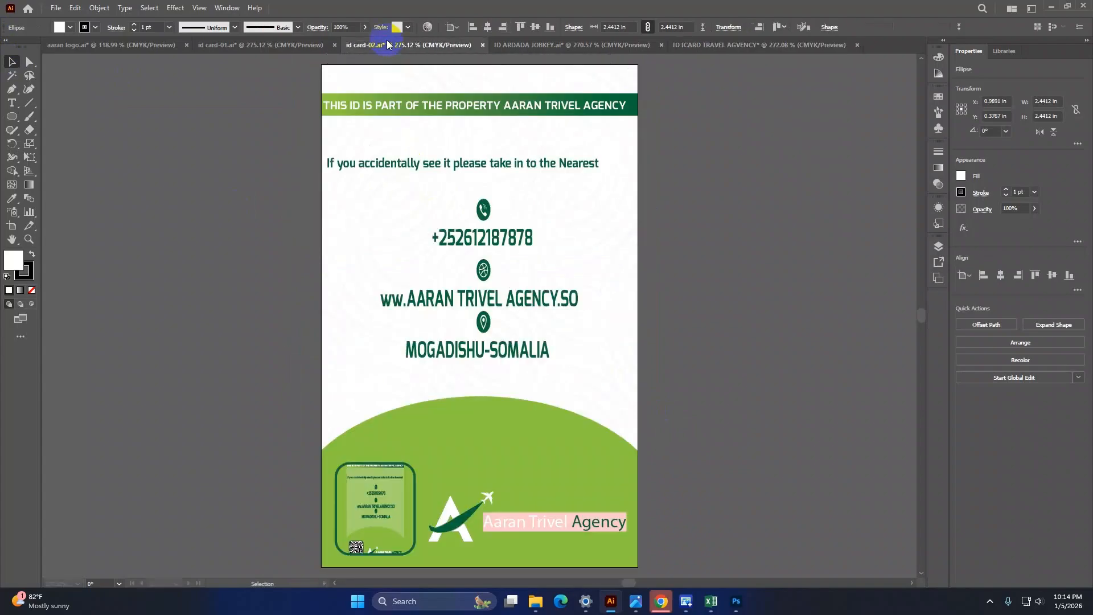
{"action": "left_click", "coordinate": [380, 343]}
{"action": "left_click", "coordinate": [452, 447]}
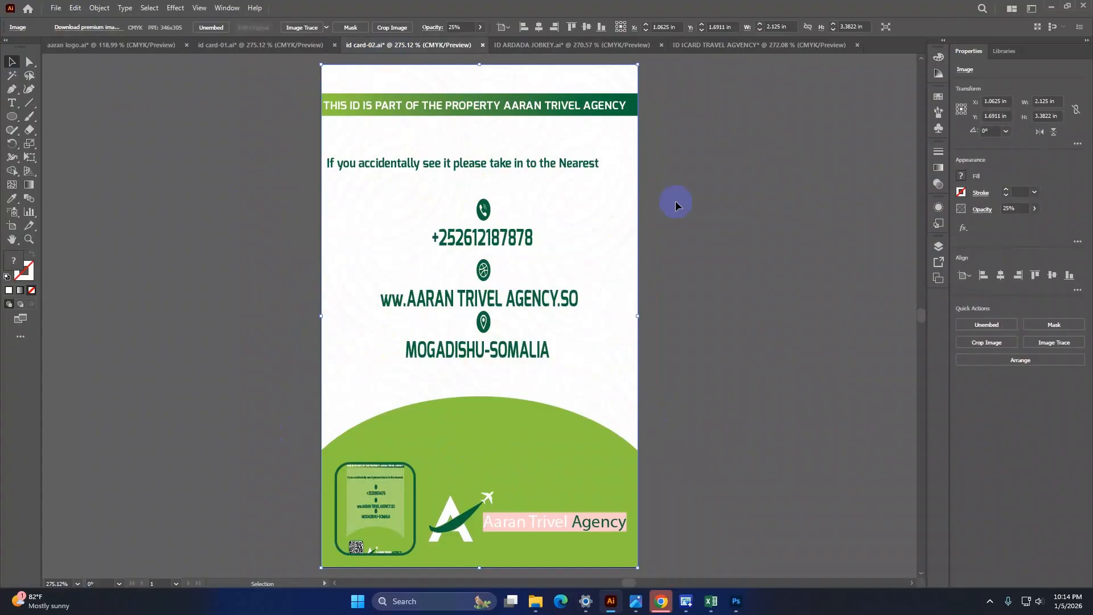
{"action": "left_click", "coordinate": [228, 7]}
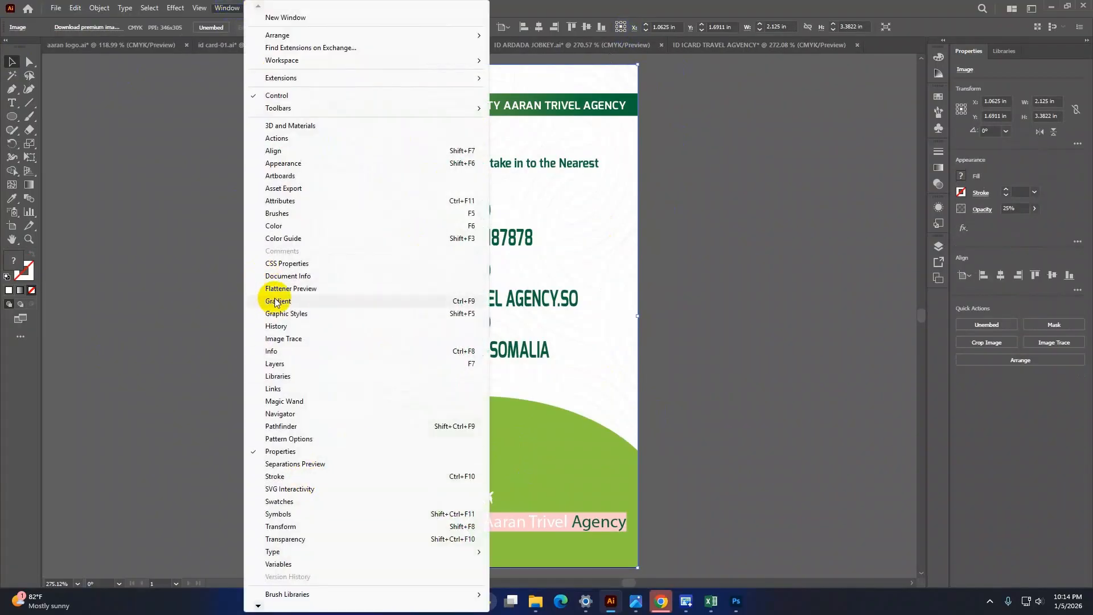
{"action": "left_click", "coordinate": [284, 363]}
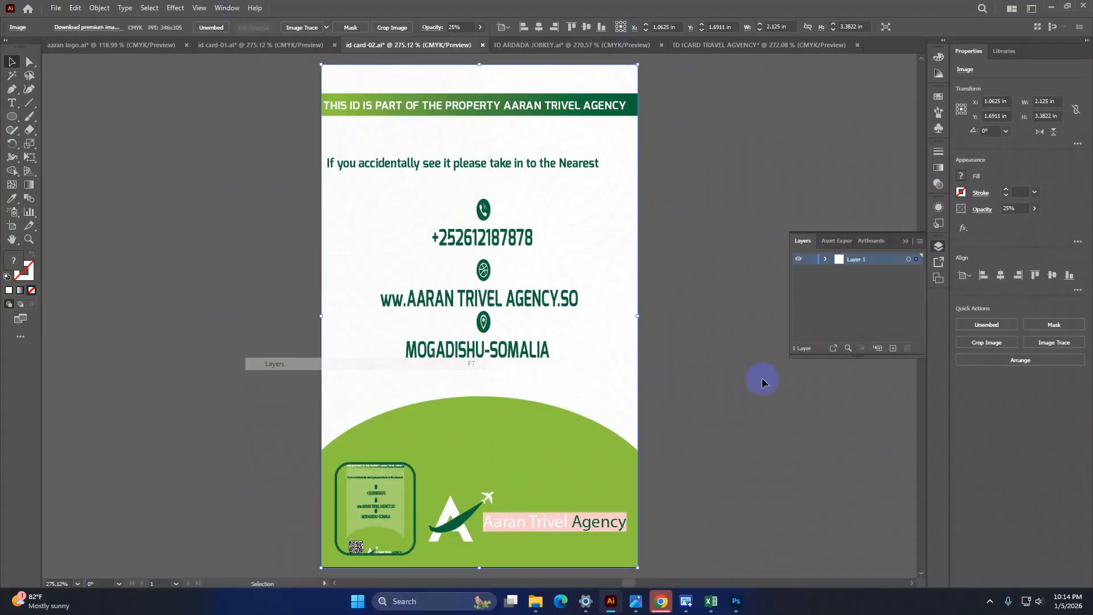
{"action": "left_click", "coordinate": [826, 260]}
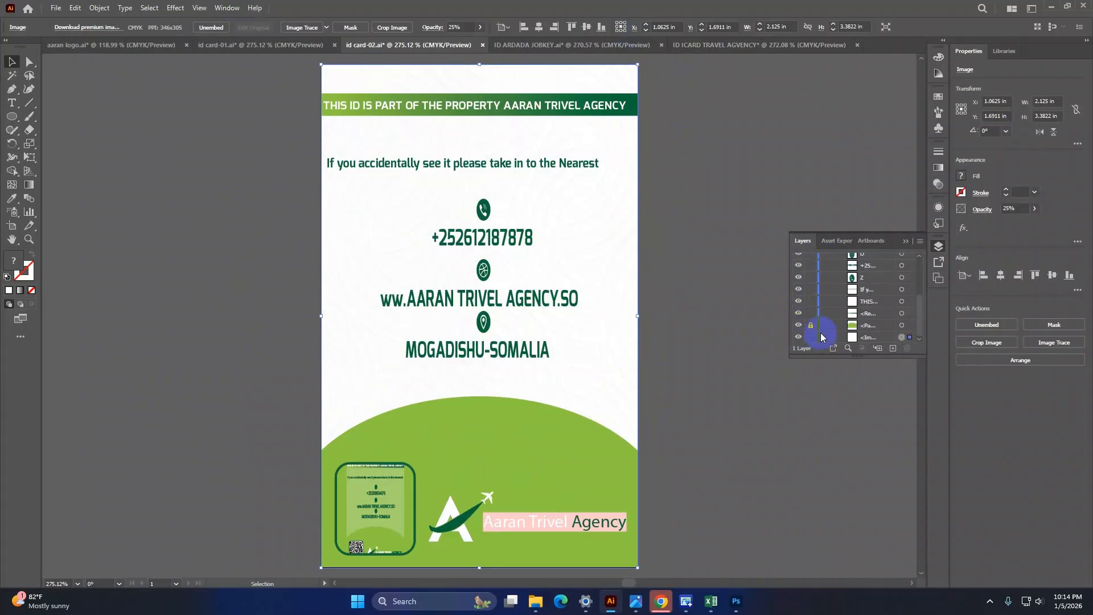
Step: Copy the hex code 8DC641 from the fill of the green curved shape on id card-02
{"action": "left_click", "coordinate": [446, 456]}
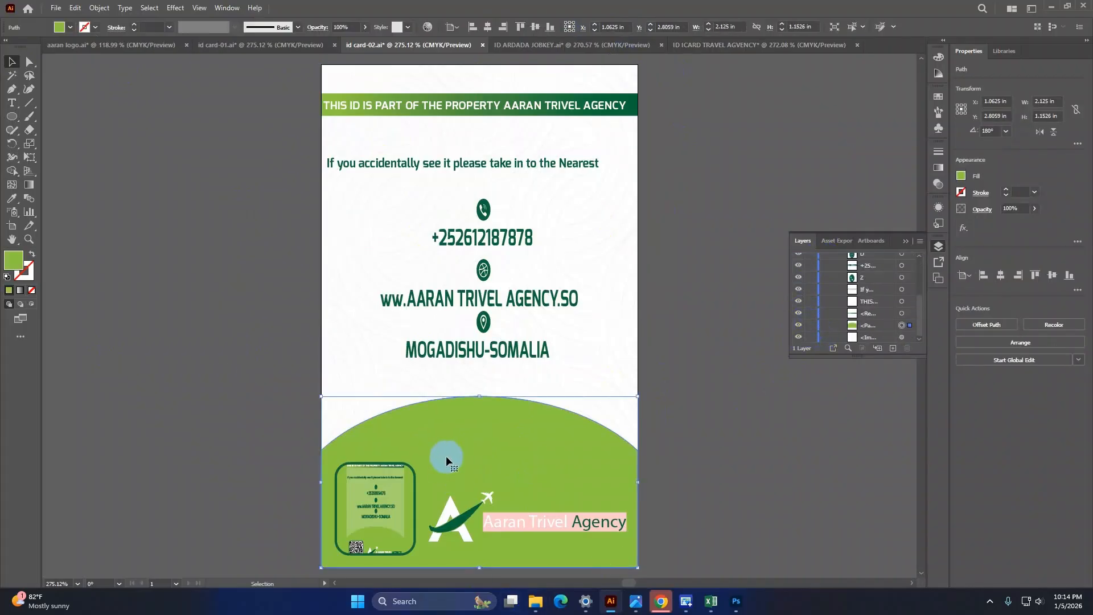
{"action": "left_click", "coordinate": [16, 275]}
{"action": "double_click", "coordinate": [16, 271]}
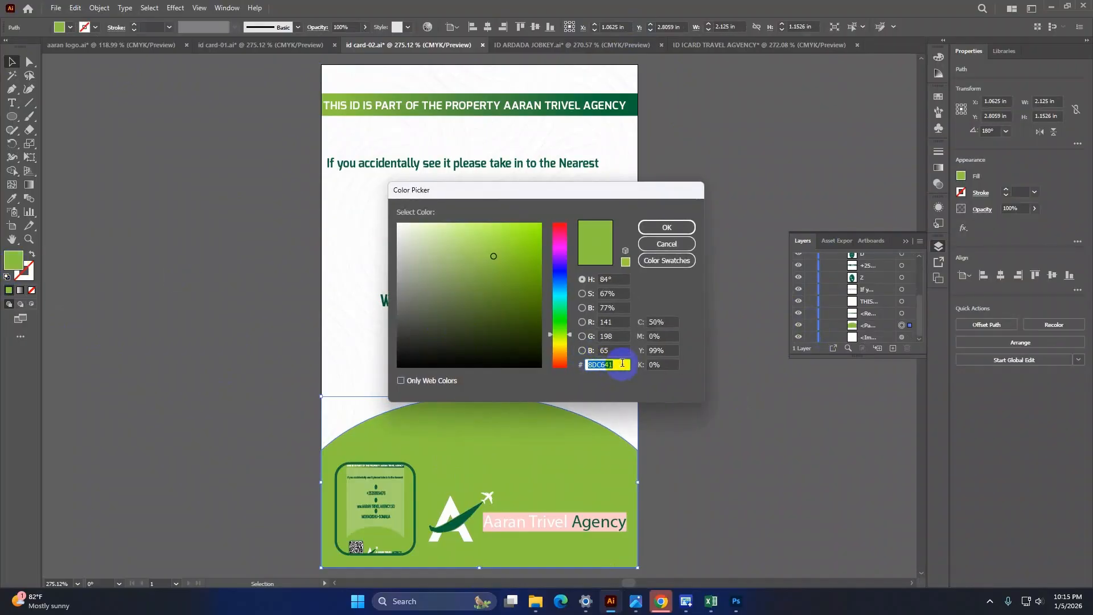
{"action": "right_click", "coordinate": [594, 366]}
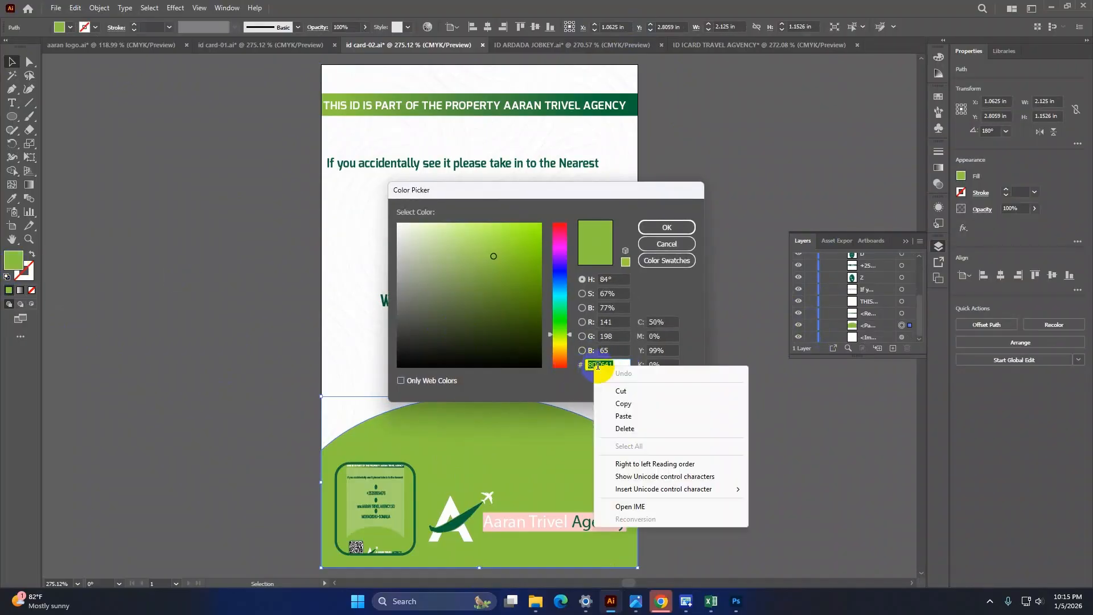
{"action": "left_click", "coordinate": [623, 403]}
{"action": "left_click", "coordinate": [666, 228]}
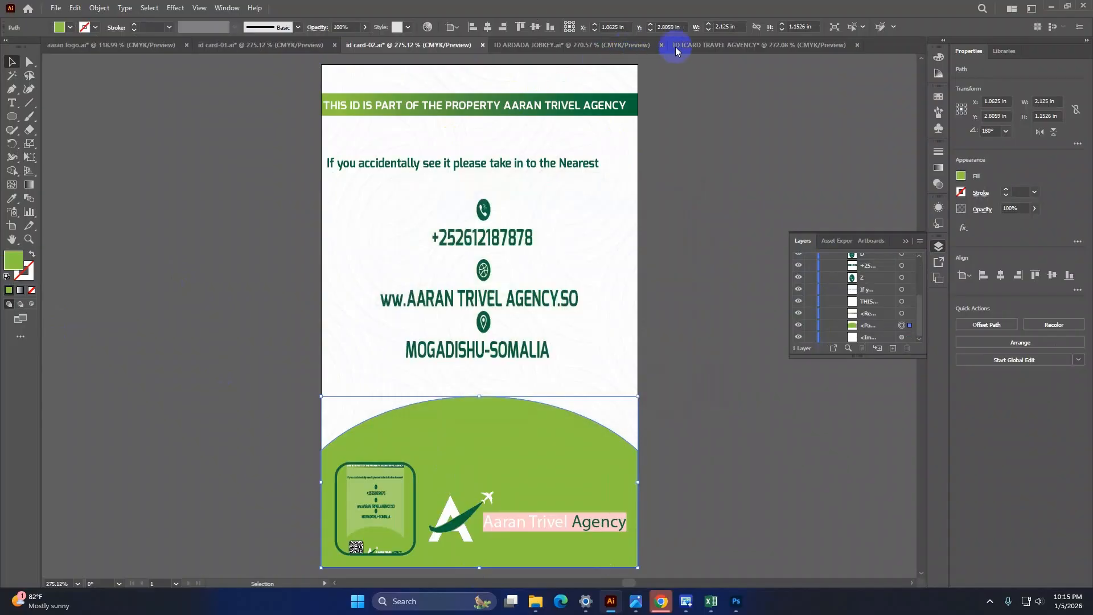
Step: Fill the circle in the ID ICARD TRAVEL AGVENCY document with the copied green 8DC641
{"action": "left_click", "coordinate": [722, 45]}
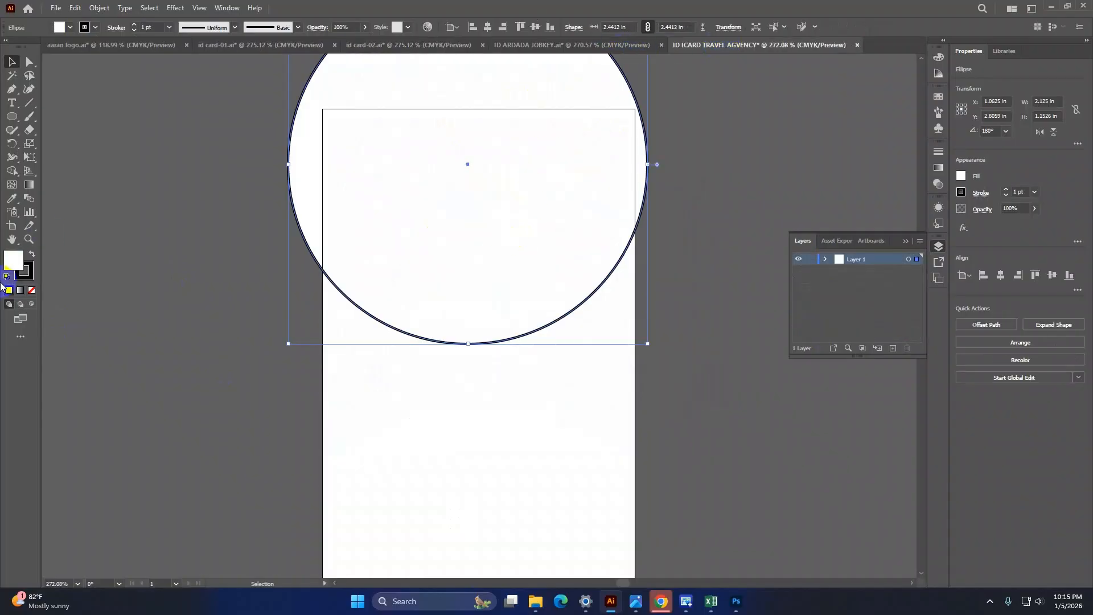
{"action": "double_click", "coordinate": [15, 260]}
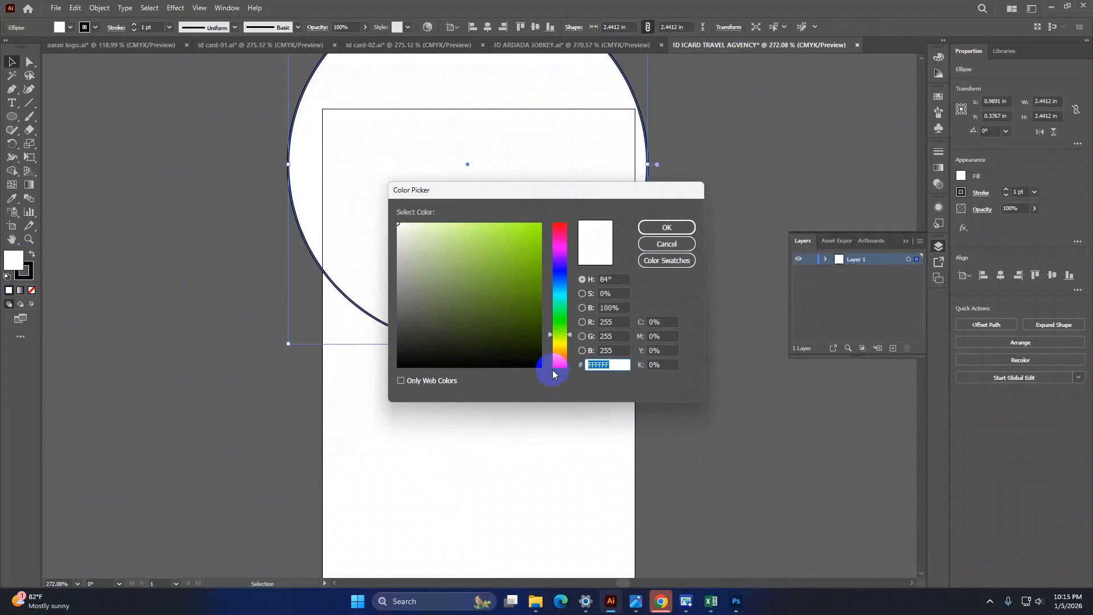
{"action": "key", "text": "super+period"}
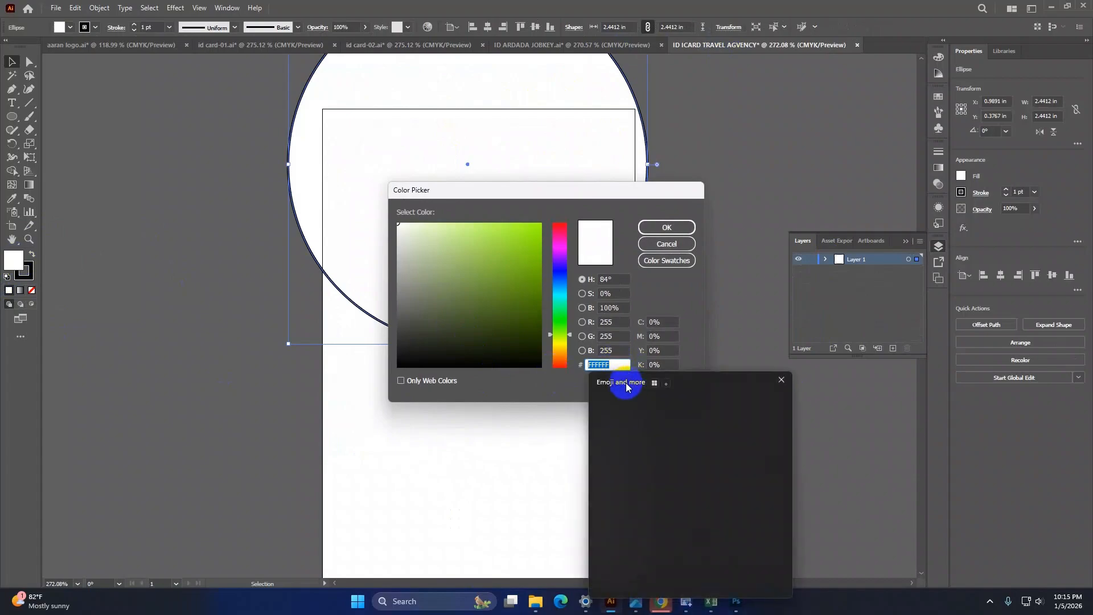
{"action": "right_click", "coordinate": [612, 364]}
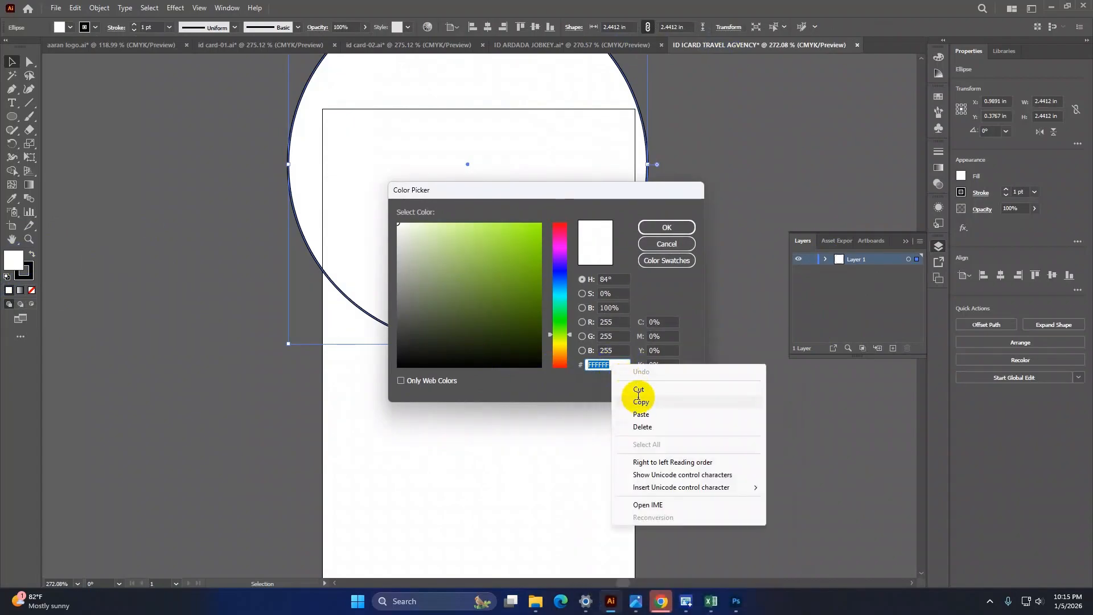
{"action": "left_click", "coordinate": [641, 414]}
{"action": "left_click", "coordinate": [665, 230]}
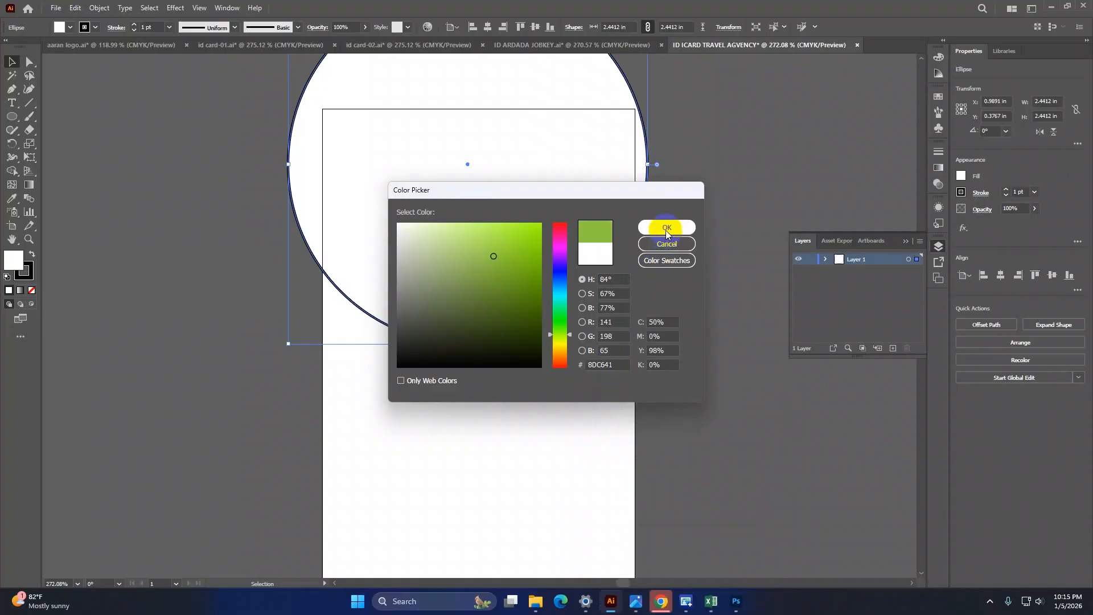
Step: Turn on Trim View to hide the parts of the circle outside the artboard
{"action": "scroll", "coordinate": [664, 229], "scroll_direction": "up", "scroll_amount": 1}
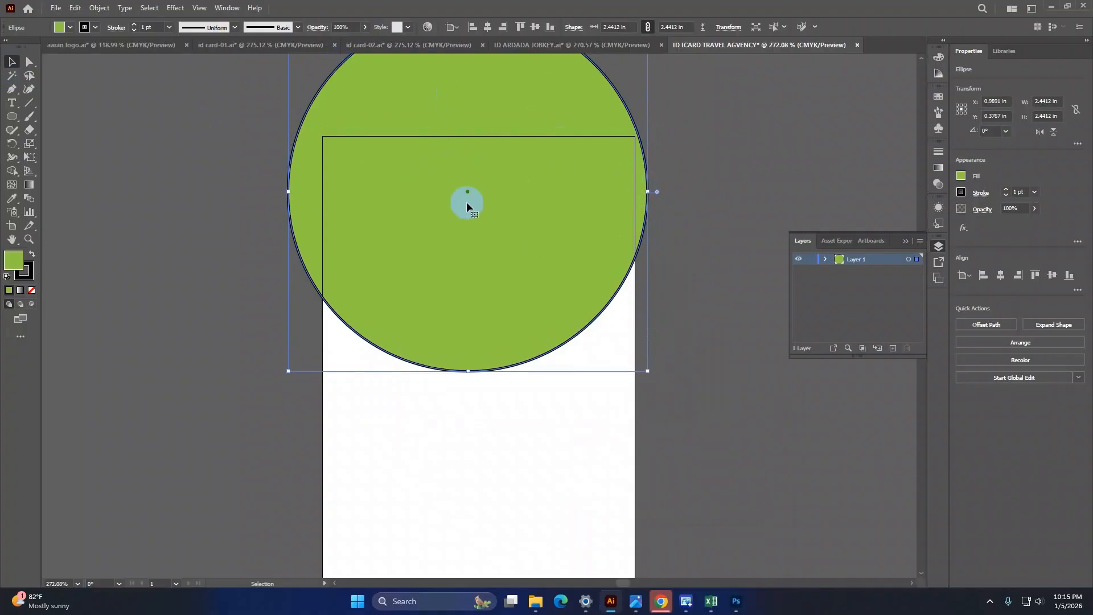
{"action": "scroll", "coordinate": [431, 135], "scroll_direction": "up", "scroll_amount": 1}
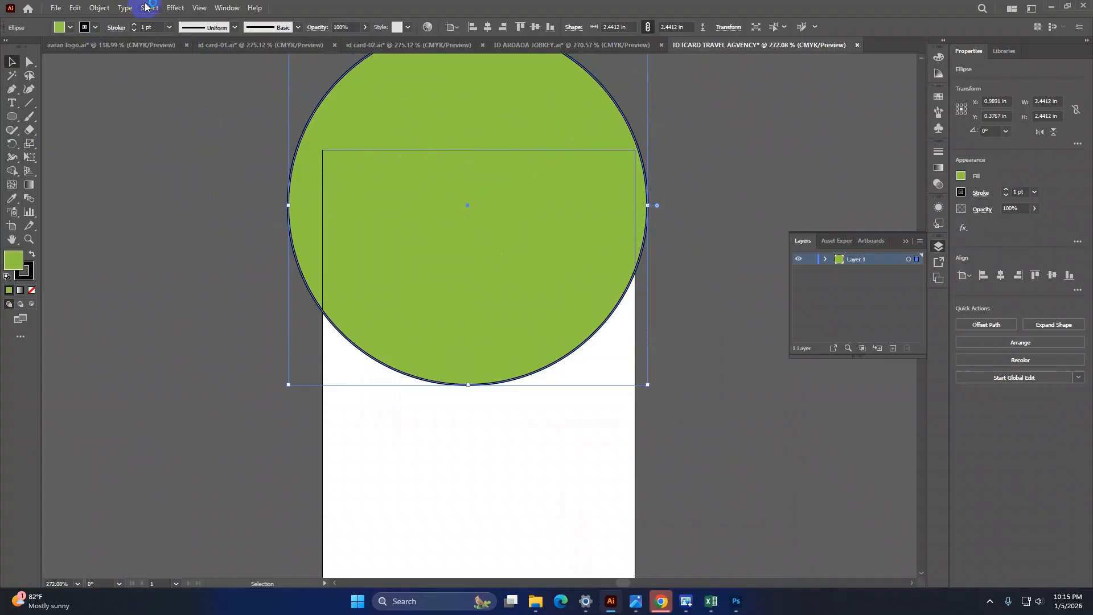
{"action": "left_click", "coordinate": [199, 8]}
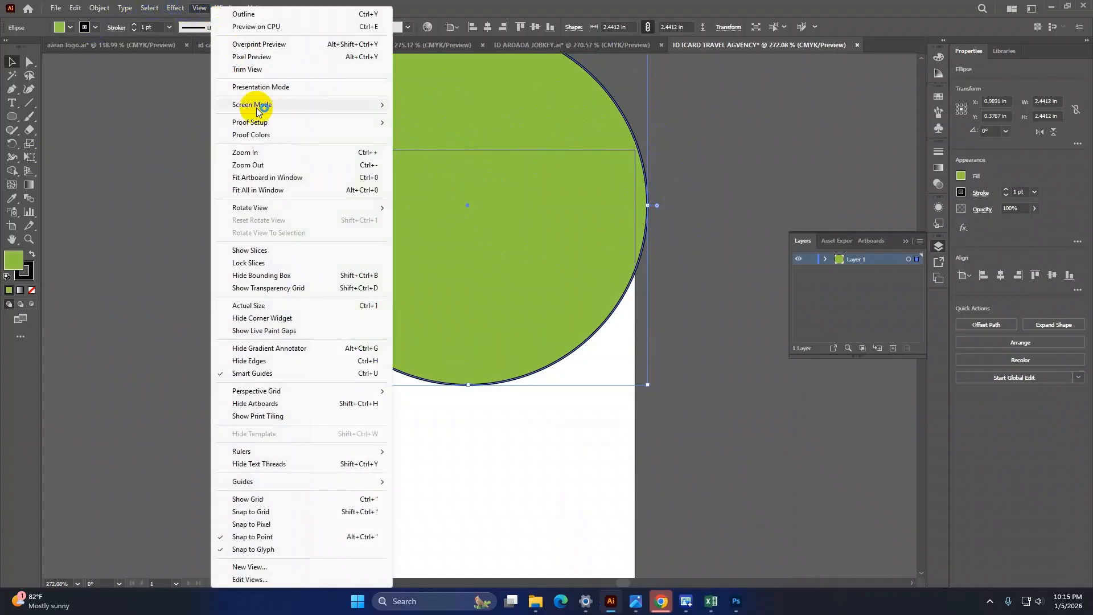
{"action": "left_click", "coordinate": [269, 71]}
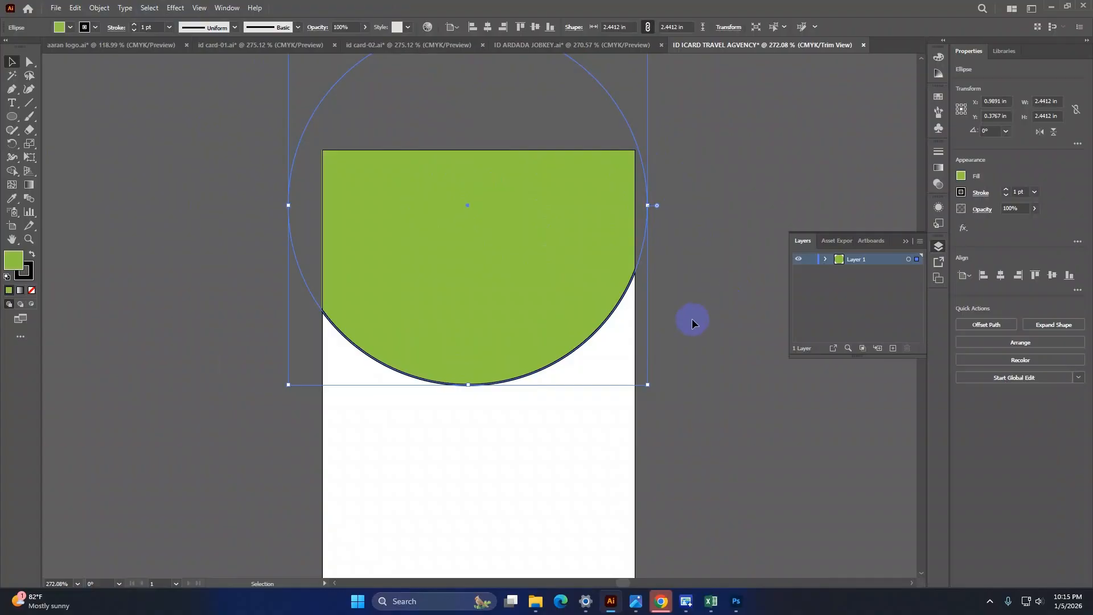
Step: Reset the circle to the default white fill, then reapply the green 8DC641 and deselect it
{"action": "scroll", "coordinate": [691, 320], "scroll_direction": "down", "scroll_amount": 2}
{"action": "key", "text": "d"}
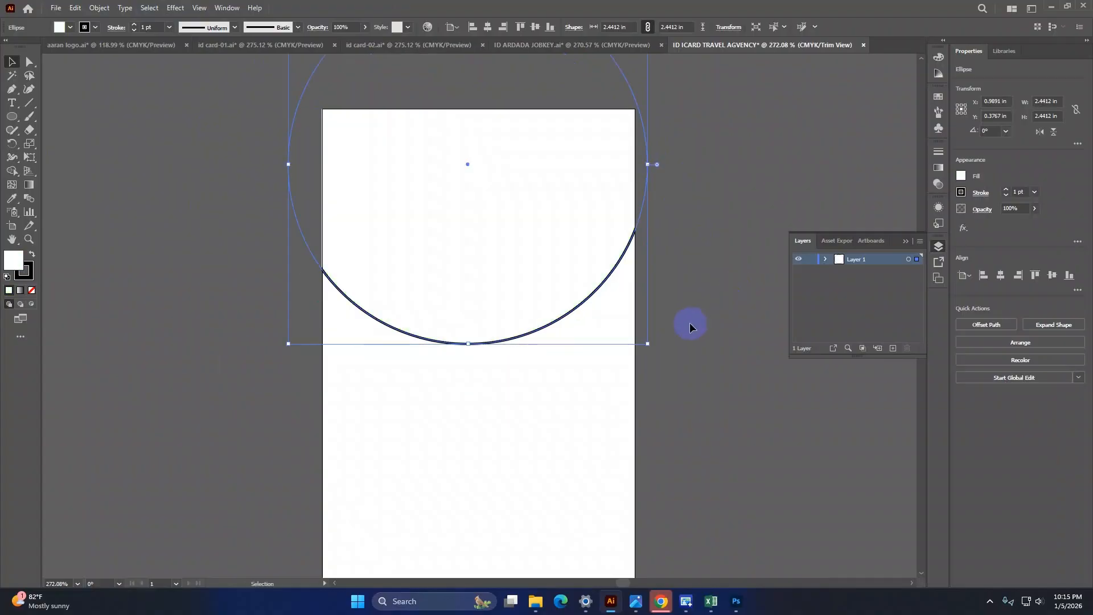
{"action": "double_click", "coordinate": [14, 262]}
{"action": "right_click", "coordinate": [608, 365]}
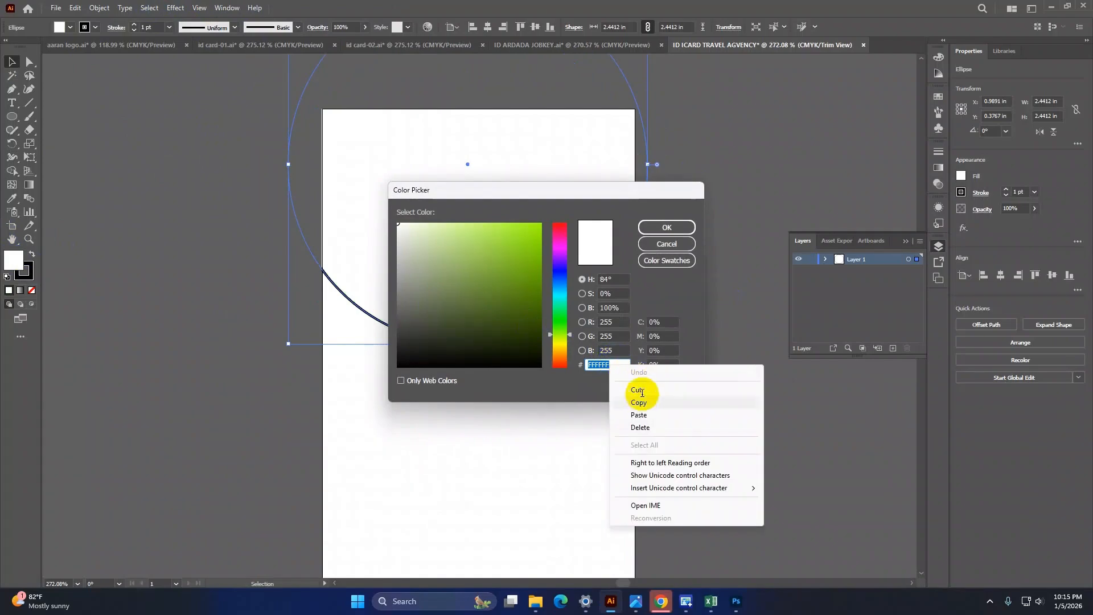
{"action": "left_click", "coordinate": [638, 414]}
{"action": "left_click", "coordinate": [660, 228]}
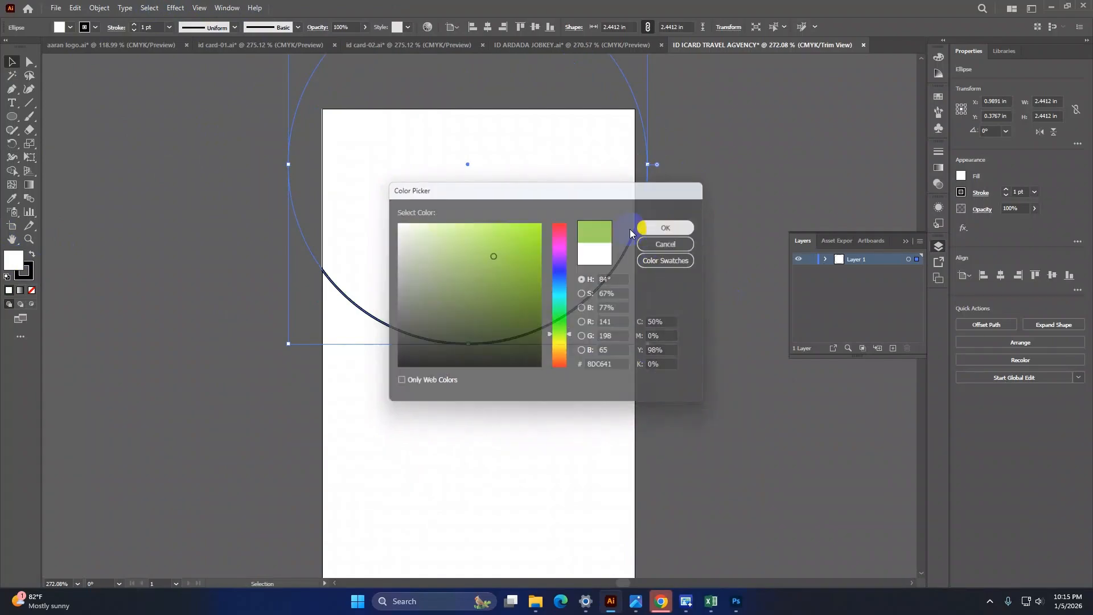
{"action": "left_click", "coordinate": [312, 284]}
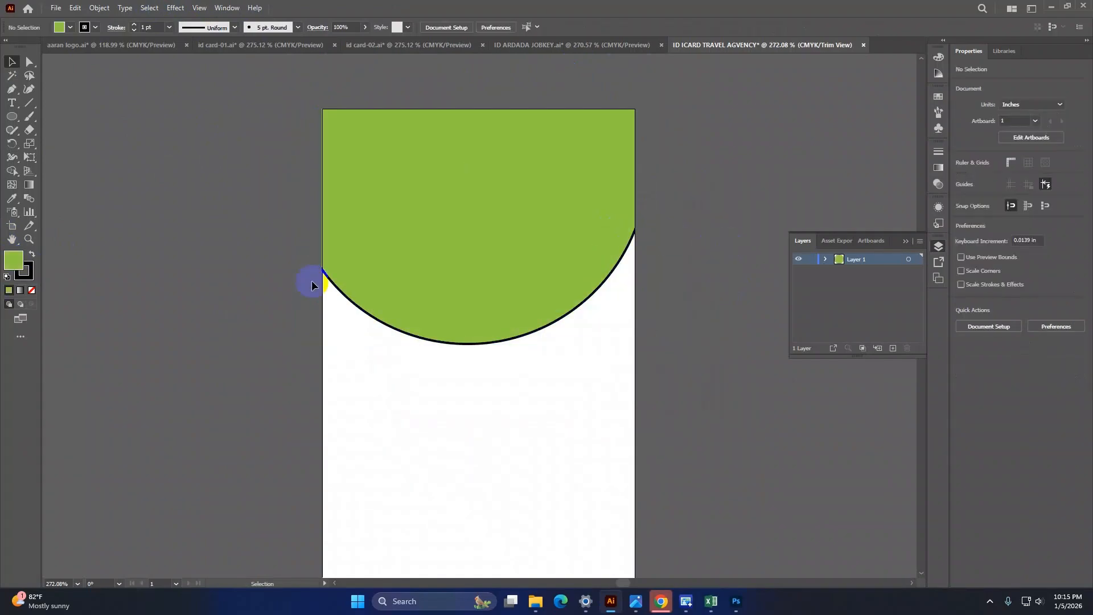
Step: Draw a circle about 0.87 in across with the Ellipse tool, overlapping the lower edge of the large green circle
{"action": "left_click", "coordinate": [12, 119]}
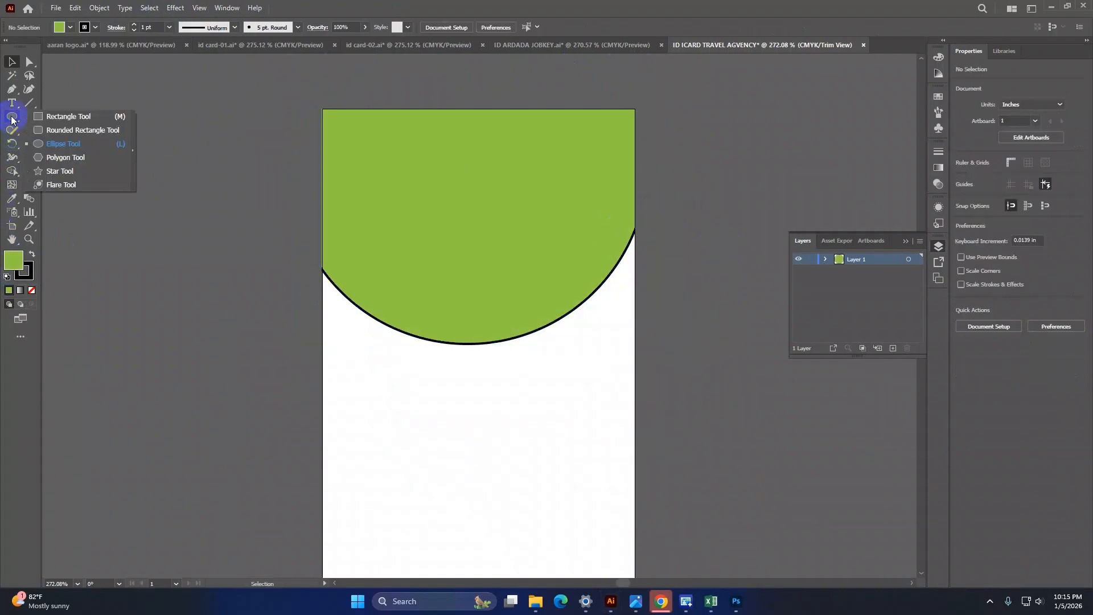
{"action": "left_click", "coordinate": [52, 144]}
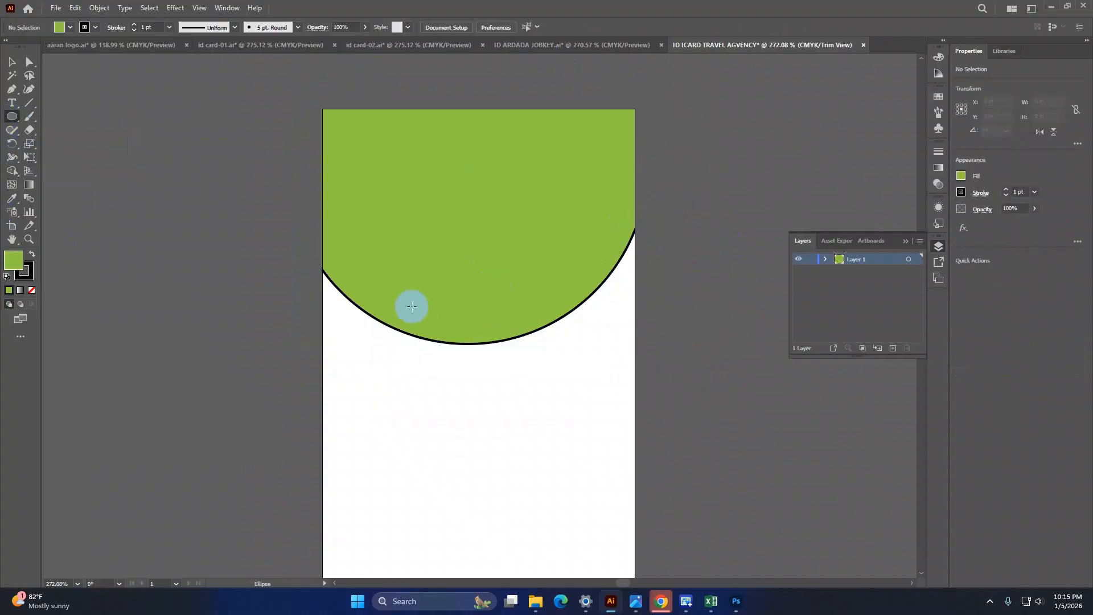
{"action": "mouse_move", "coordinate": [371, 262]}
{"action": "left_mouse_down"}
{"action": "mouse_move", "coordinate": [480, 388]}
{"action": "mouse_move", "coordinate": [544, 400]}
{"action": "left_mouse_up"}
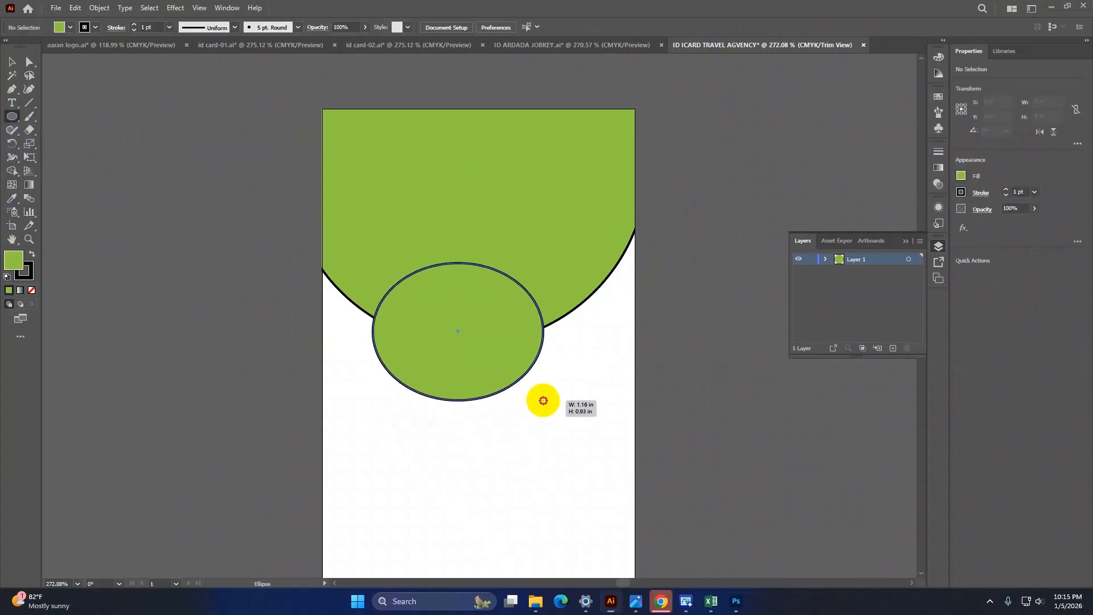
{"action": "key", "text": "super"}
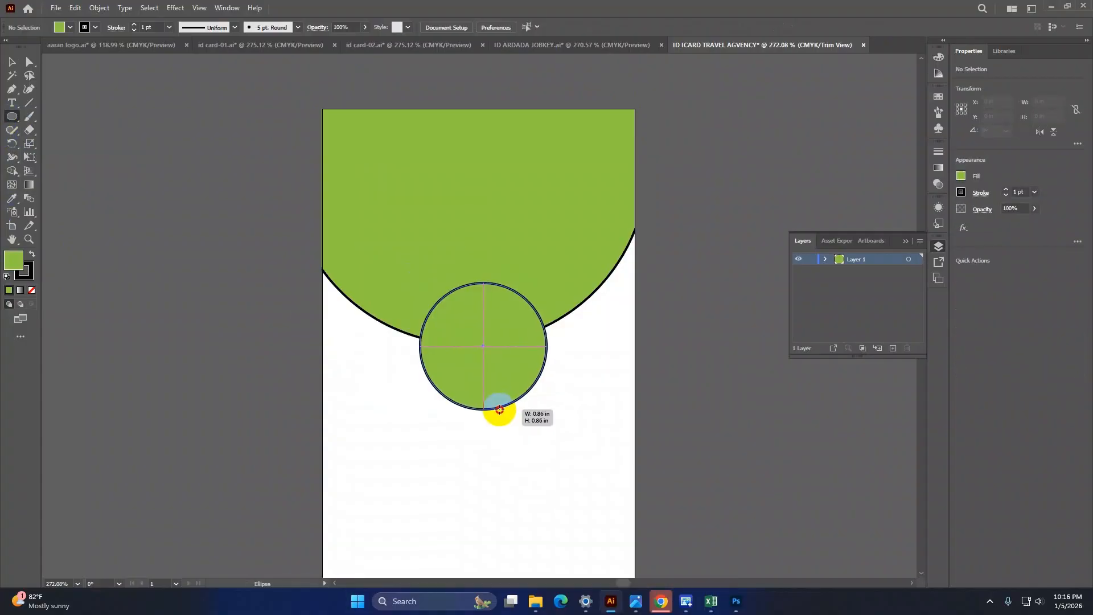
{"action": "left_click_drag", "start_coordinate": [499, 409], "coordinate": [500, 410]}
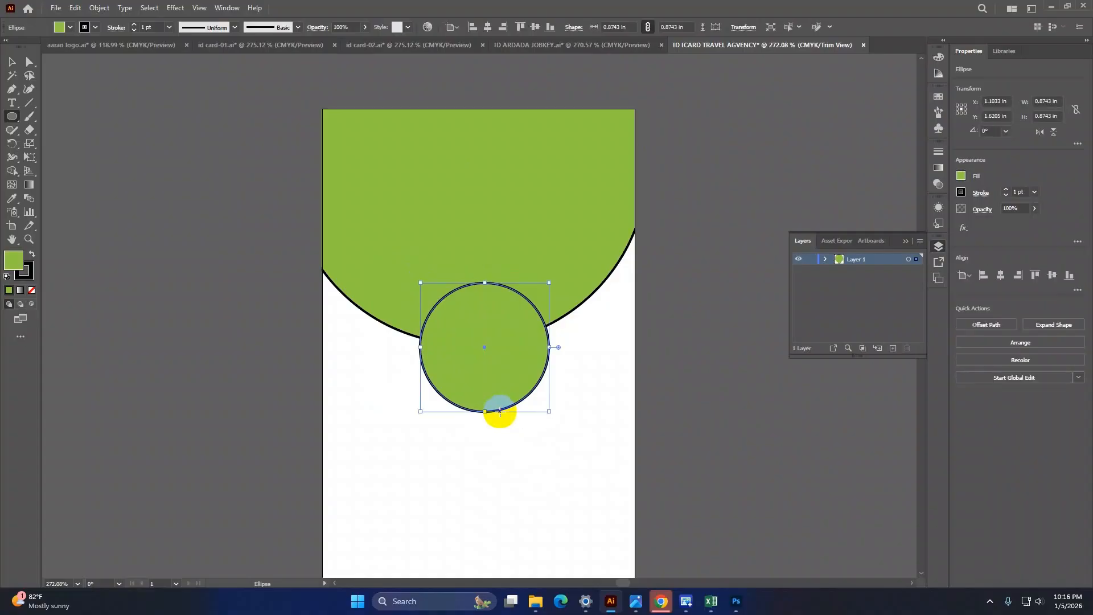
Step: Centre the small circle horizontally and vertically on the artboard
{"action": "left_click", "coordinate": [997, 279]}
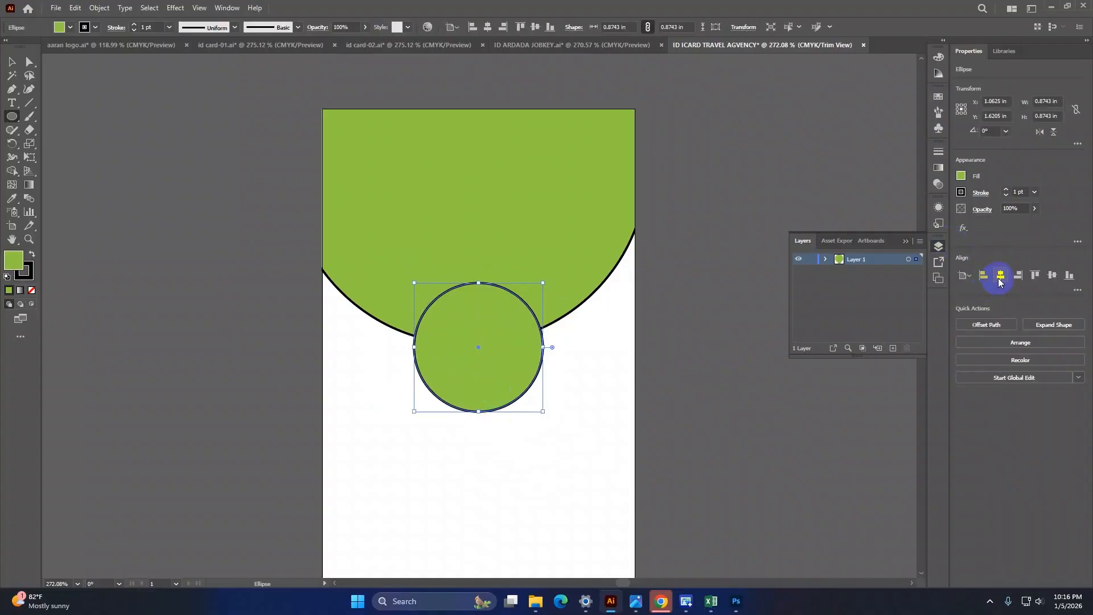
{"action": "left_click", "coordinate": [1035, 278]}
{"action": "left_click", "coordinate": [1052, 276]}
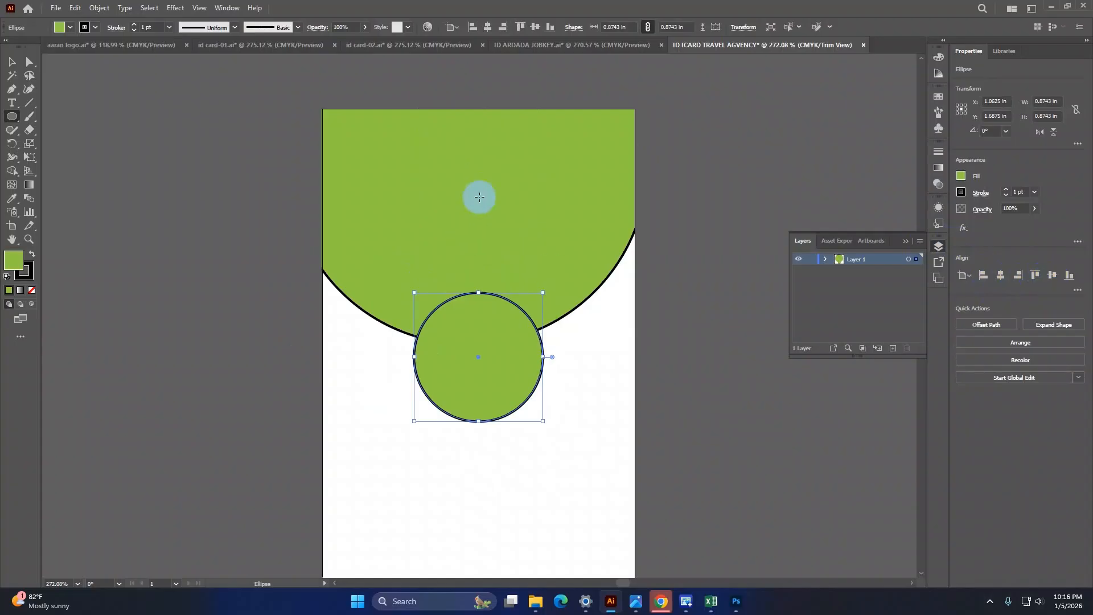
{"action": "left_click", "coordinate": [479, 197]}
{"action": "left_click", "coordinate": [587, 322]}
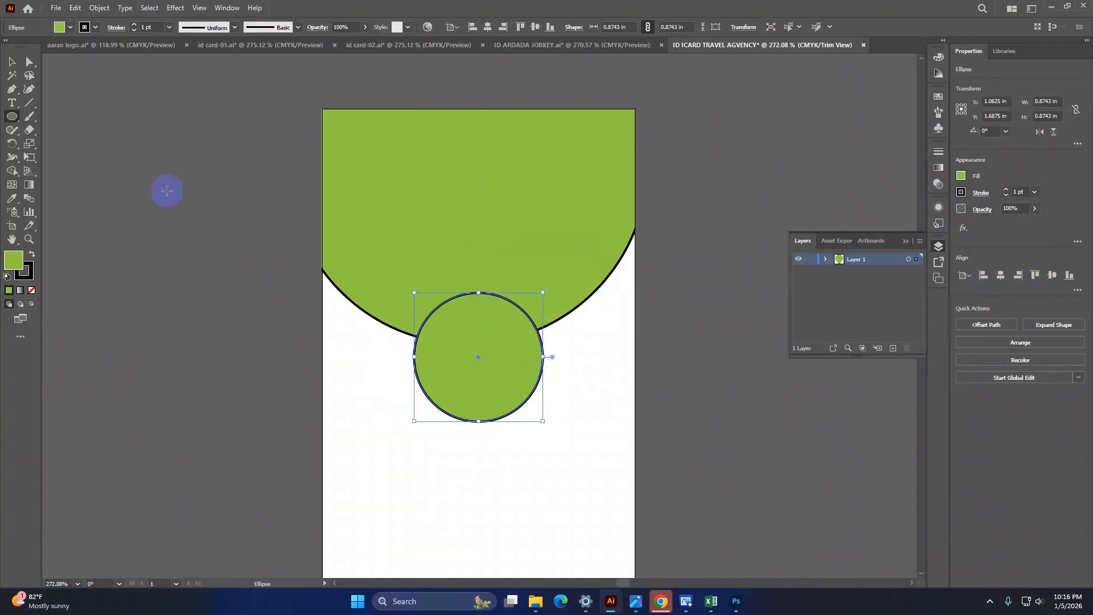
Step: Select the large green circle and centre it horizontally on the artboard
{"action": "left_click", "coordinate": [6, 67]}
{"action": "left_click", "coordinate": [455, 159]}
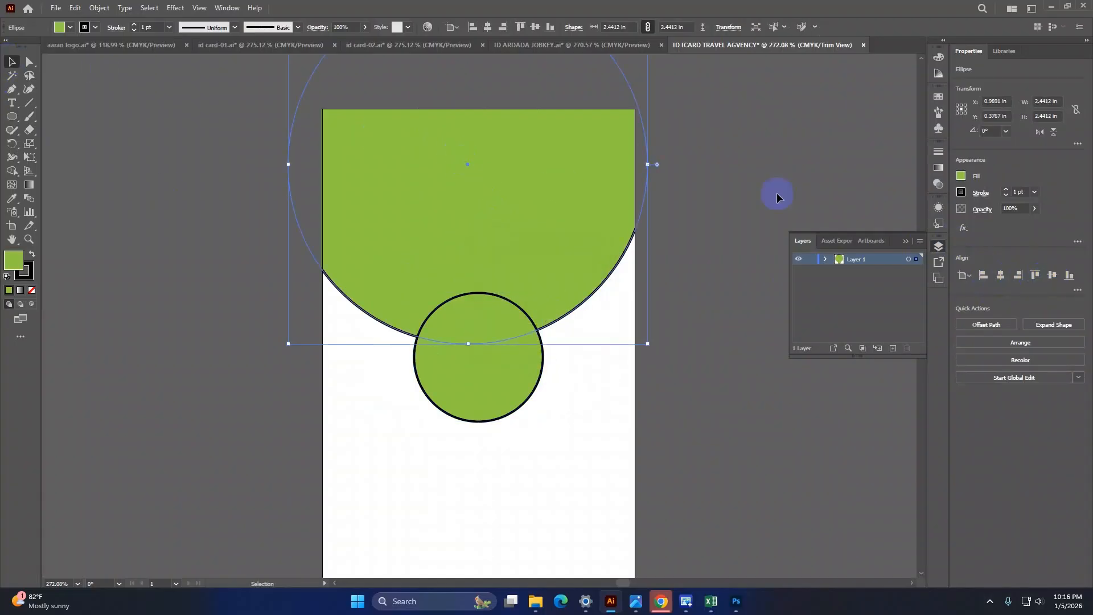
{"action": "left_click", "coordinate": [1001, 276]}
Step: Try aligning the large green circle to the artboard's vertical centre, top and bottom, undoing these vertical alignments
{"action": "left_click", "coordinate": [1053, 276]}
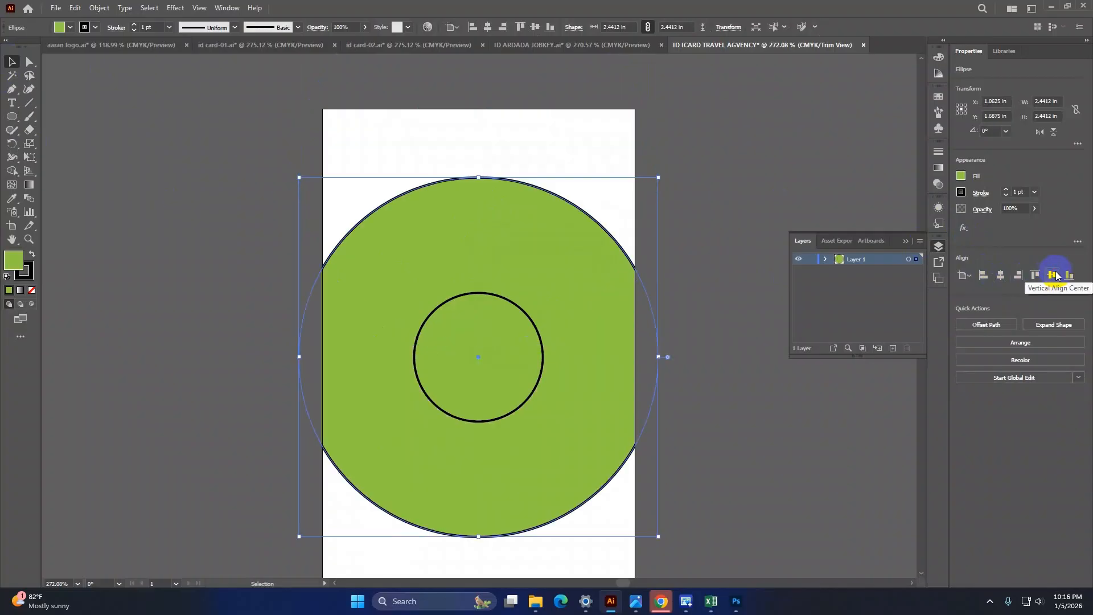
{"action": "key", "text": "ctrl+z"}
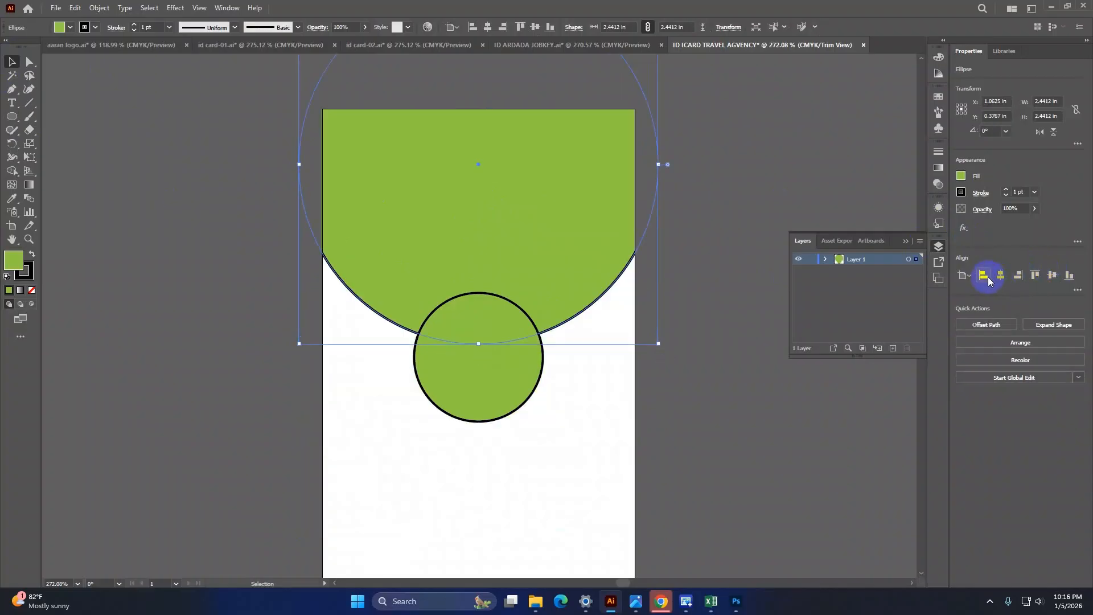
{"action": "left_click", "coordinate": [1035, 275]}
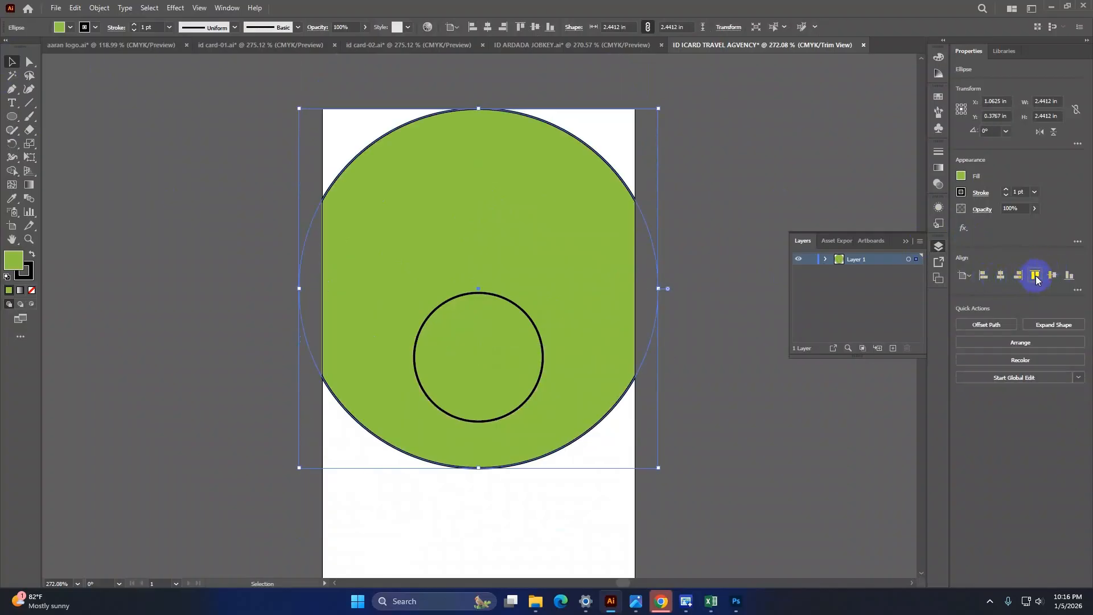
{"action": "left_click", "coordinate": [1068, 275]}
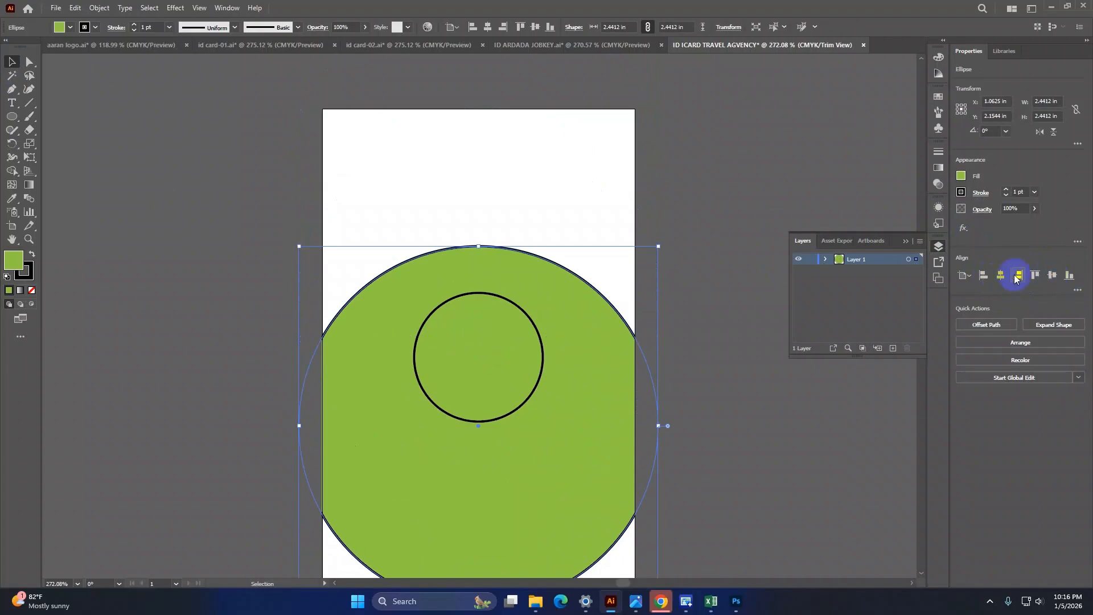
{"action": "left_click", "coordinate": [990, 281]}
{"action": "left_click", "coordinate": [1000, 277]}
{"action": "left_click", "coordinate": [1036, 277]}
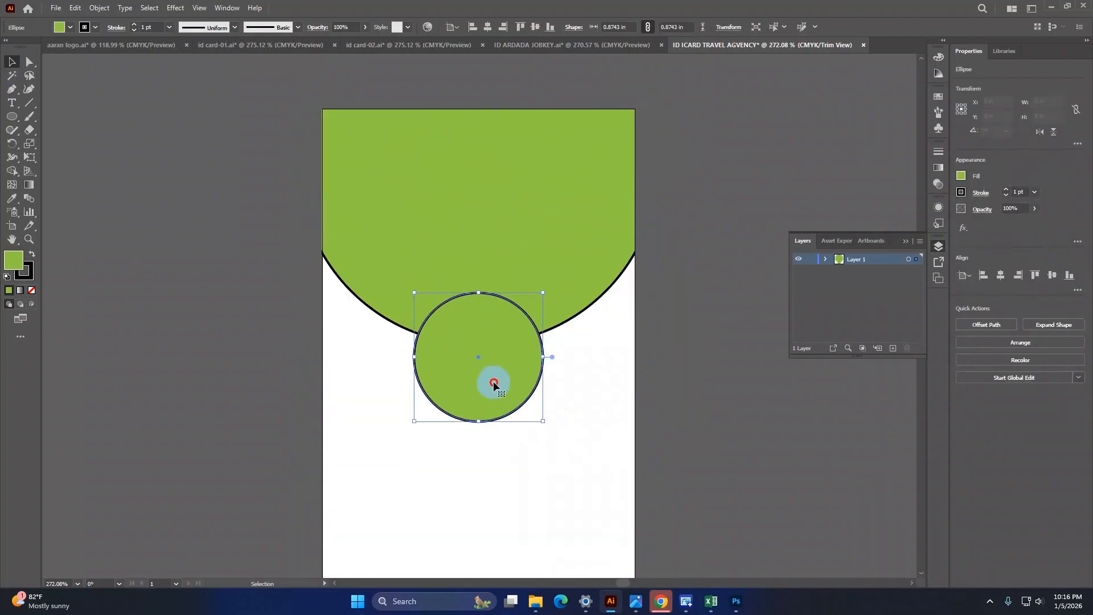
Step: Isolate the small circle for editing and select it
{"action": "double_click", "coordinate": [492, 373]}
{"action": "left_click", "coordinate": [710, 390]}
{"action": "left_click", "coordinate": [519, 383]}
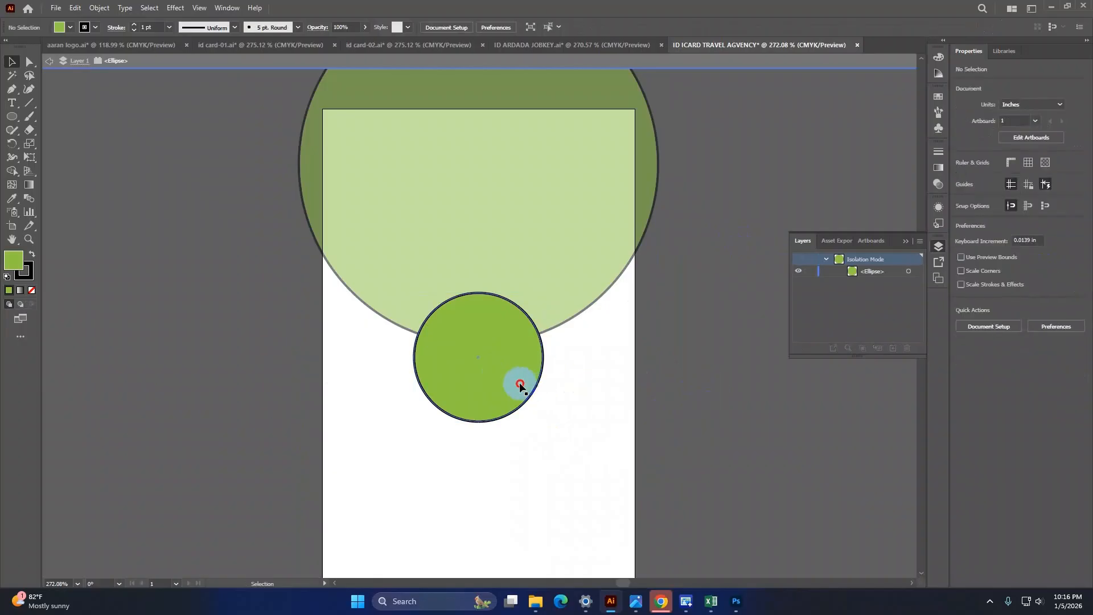
{"action": "left_click", "coordinate": [75, 61]}
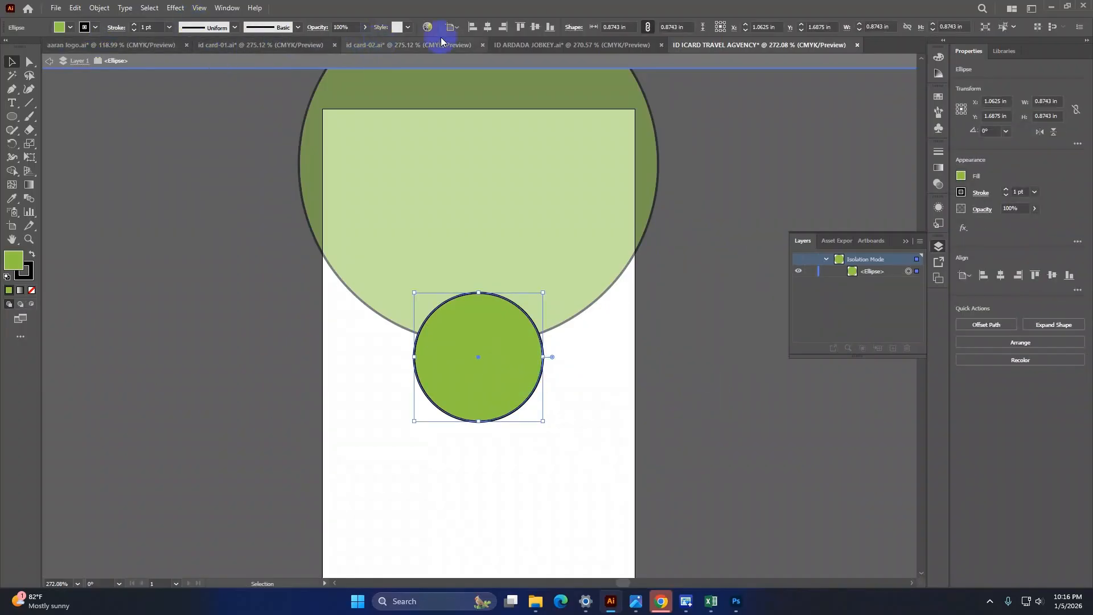
Step: In the aaran logo document, collapse the layer list covering the wordmark and place the text cursor in the dark green word Agency
{"action": "left_click", "coordinate": [563, 45]}
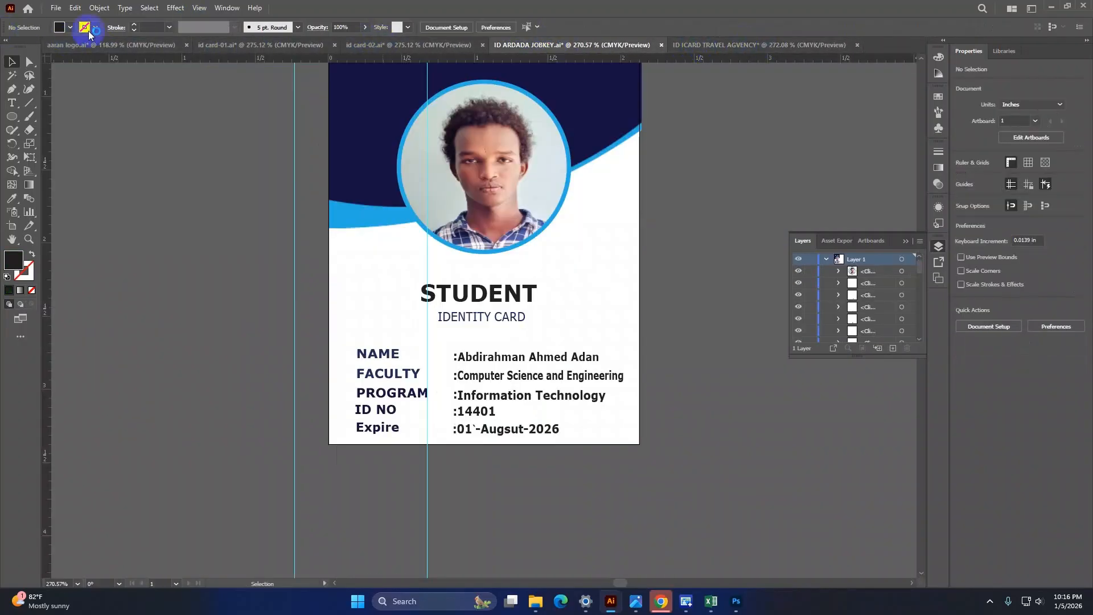
{"action": "left_click", "coordinate": [91, 45]}
{"action": "left_click", "coordinate": [299, 333]}
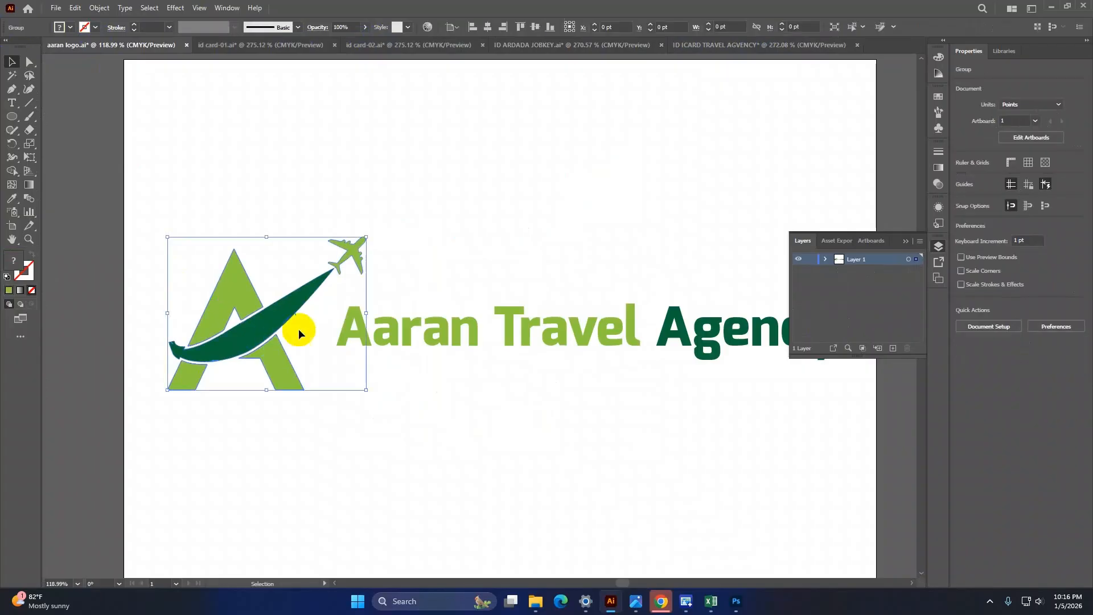
{"action": "left_click", "coordinate": [760, 330]}
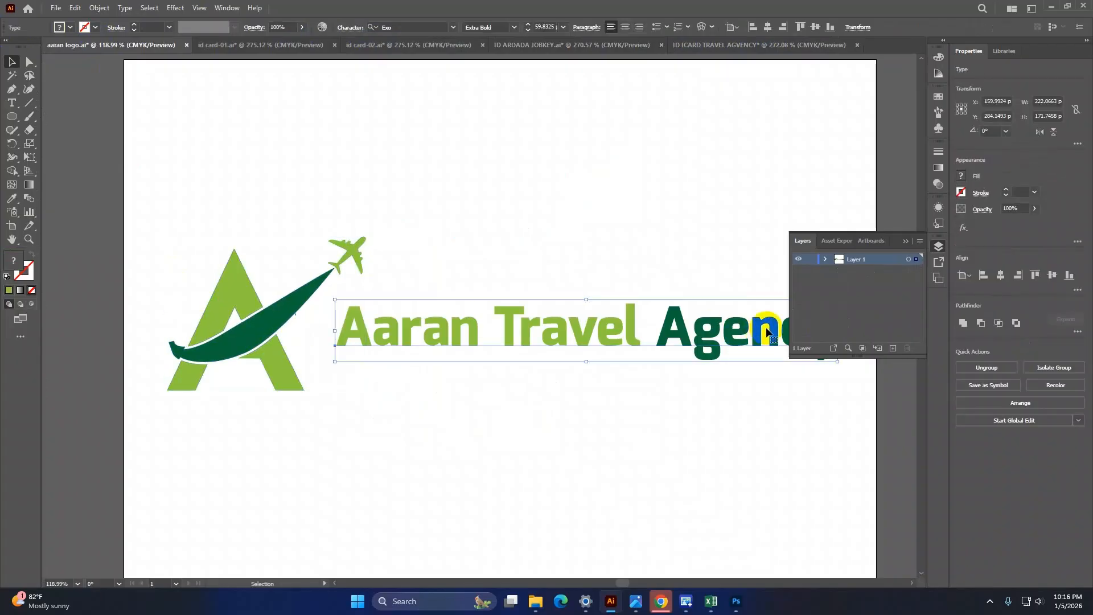
{"action": "left_click", "coordinate": [907, 241]}
{"action": "triple_click", "coordinate": [695, 331]}
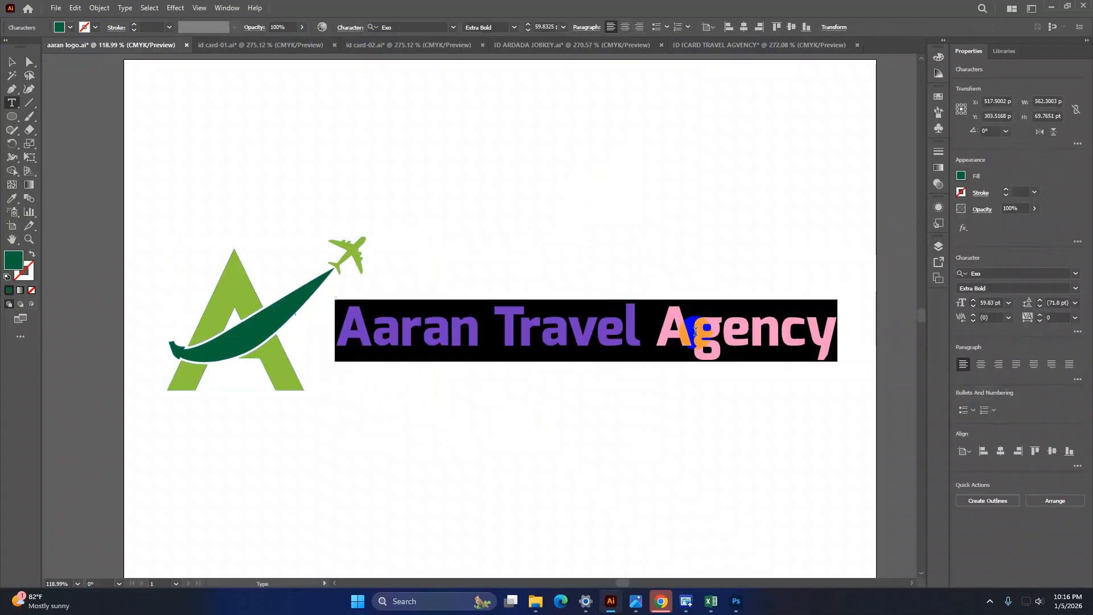
{"action": "left_click", "coordinate": [694, 332]}
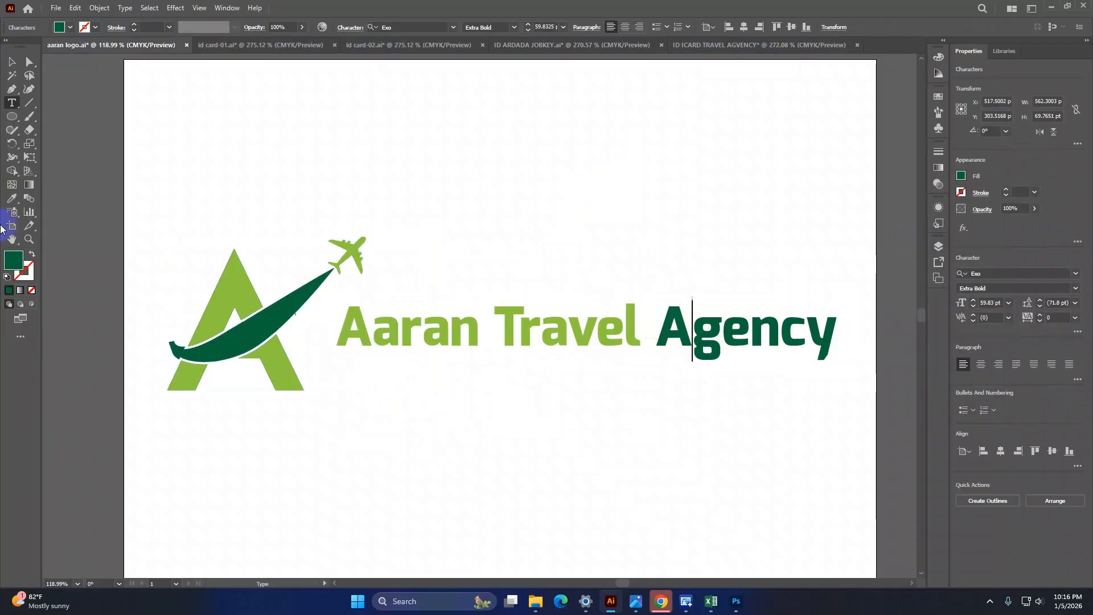
Step: Copy the hex code 006838 from the fill of the word Agency and close the colour settings
{"action": "left_click", "coordinate": [14, 259]}
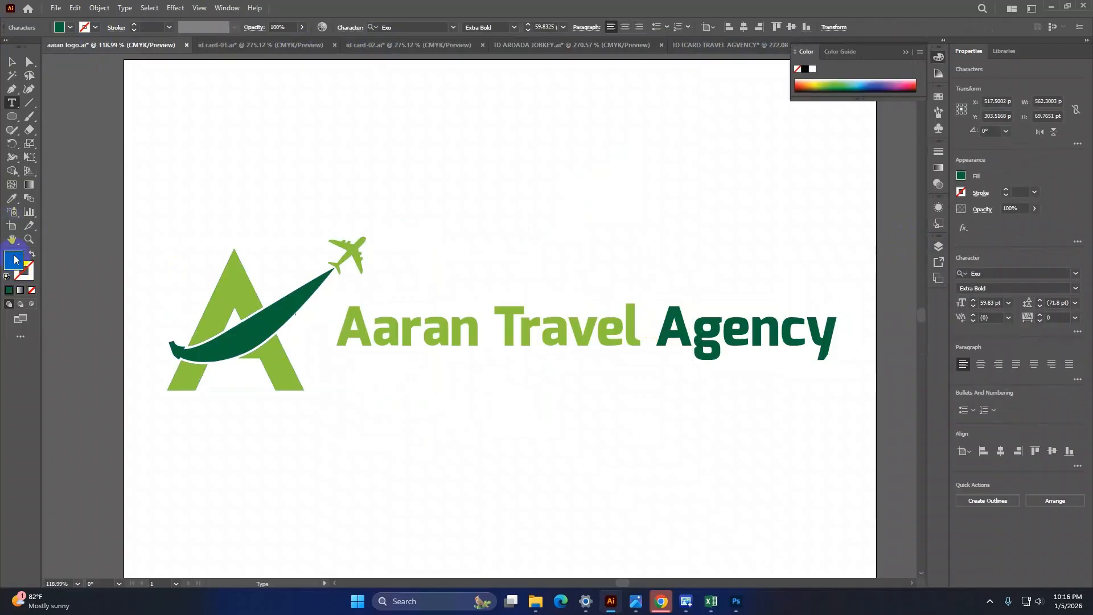
{"action": "double_click", "coordinate": [14, 259]}
{"action": "double_click", "coordinate": [597, 365]}
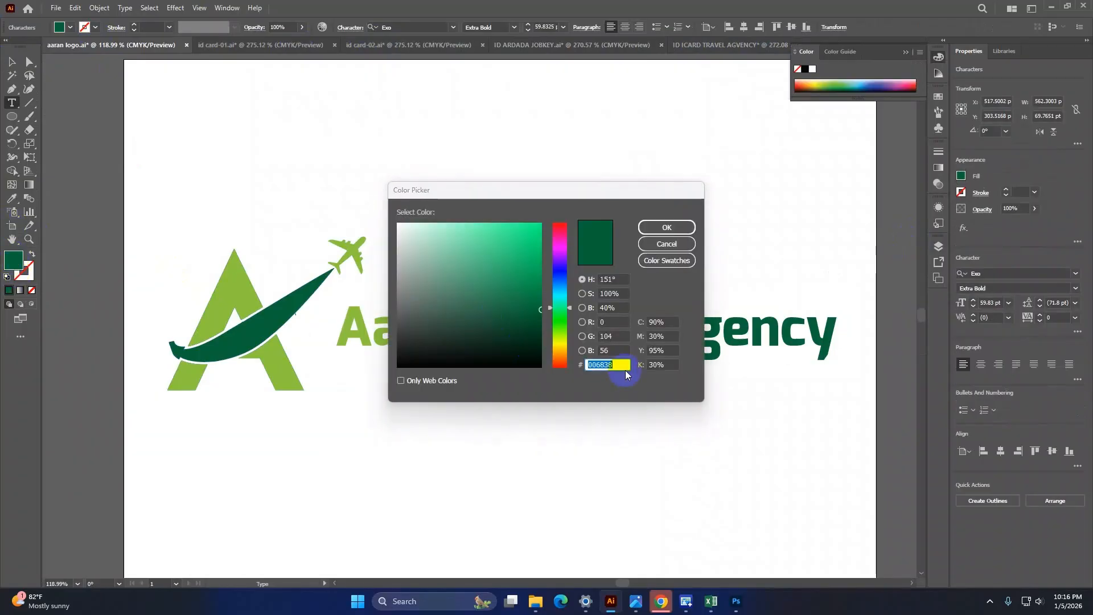
{"action": "right_click", "coordinate": [588, 365]}
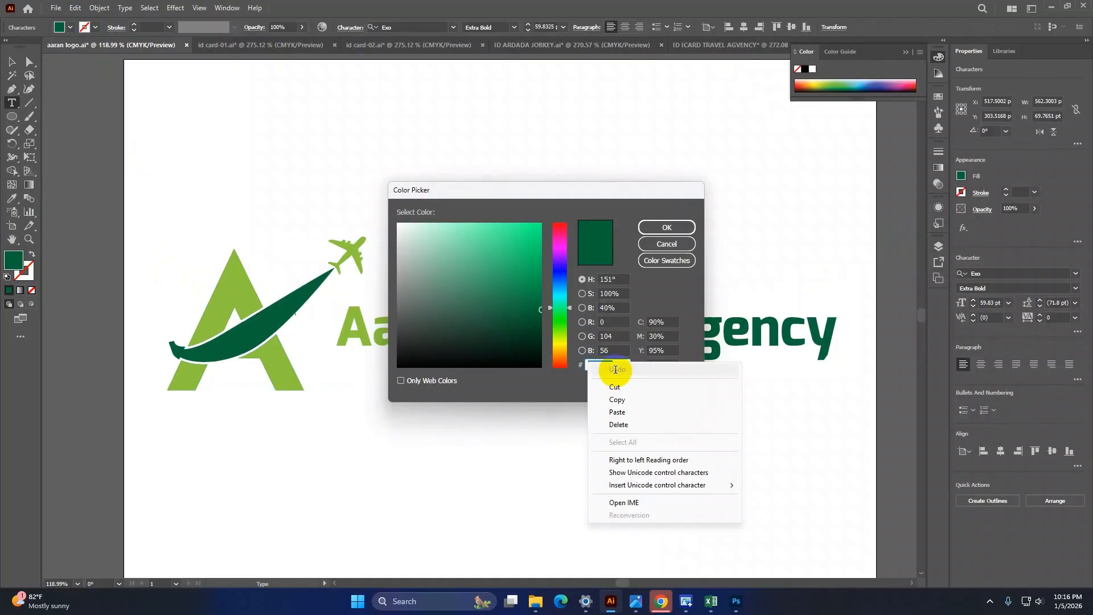
{"action": "left_click", "coordinate": [625, 401]}
{"action": "left_click", "coordinate": [668, 228]}
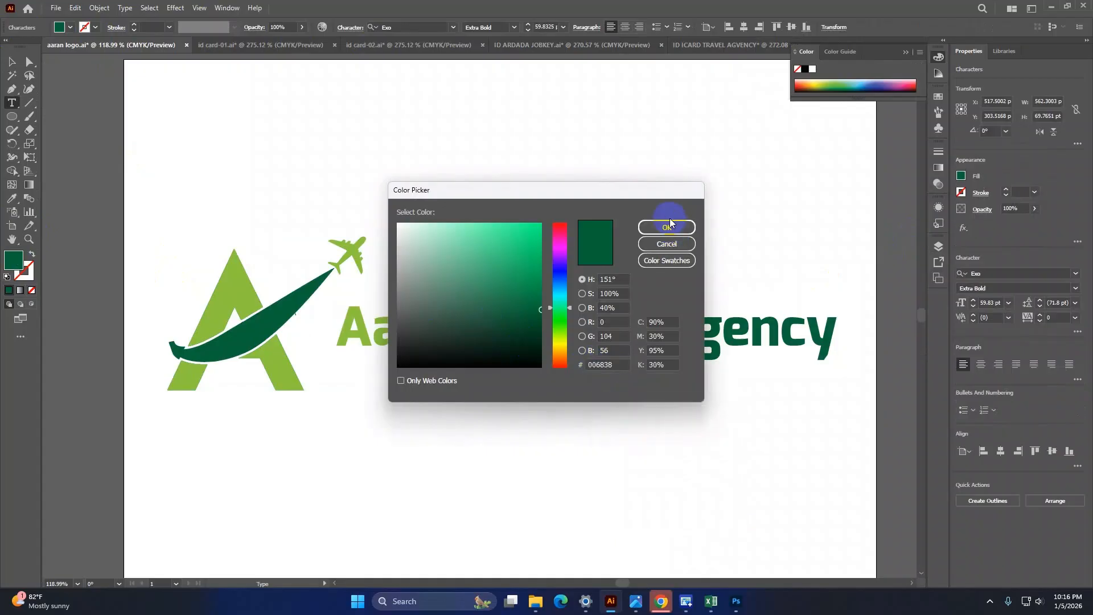
{"action": "left_click", "coordinate": [682, 225]}
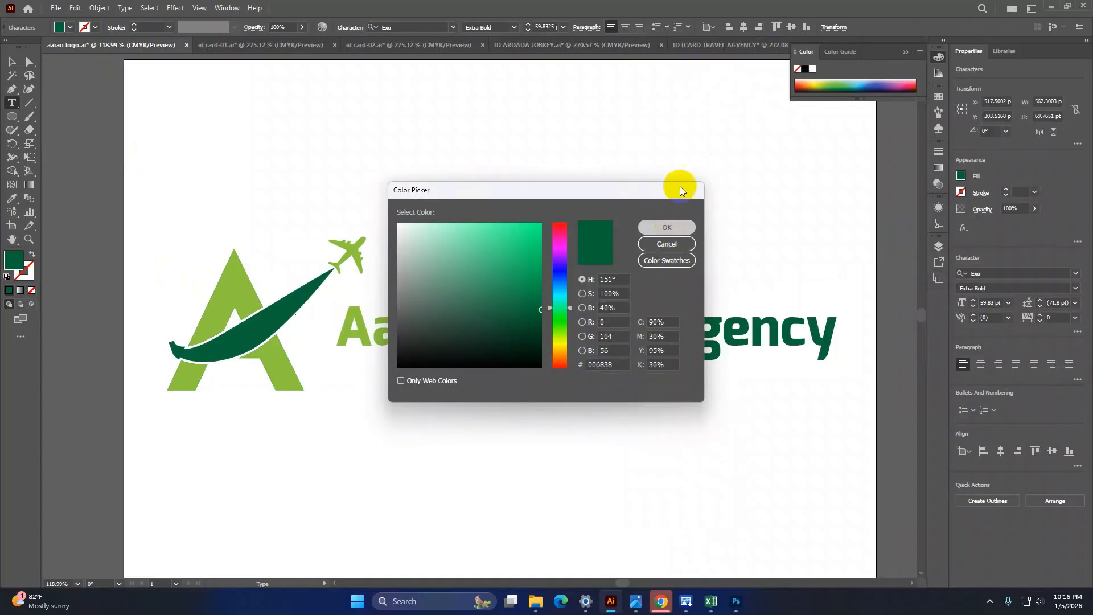
{"action": "left_click", "coordinate": [903, 51]}
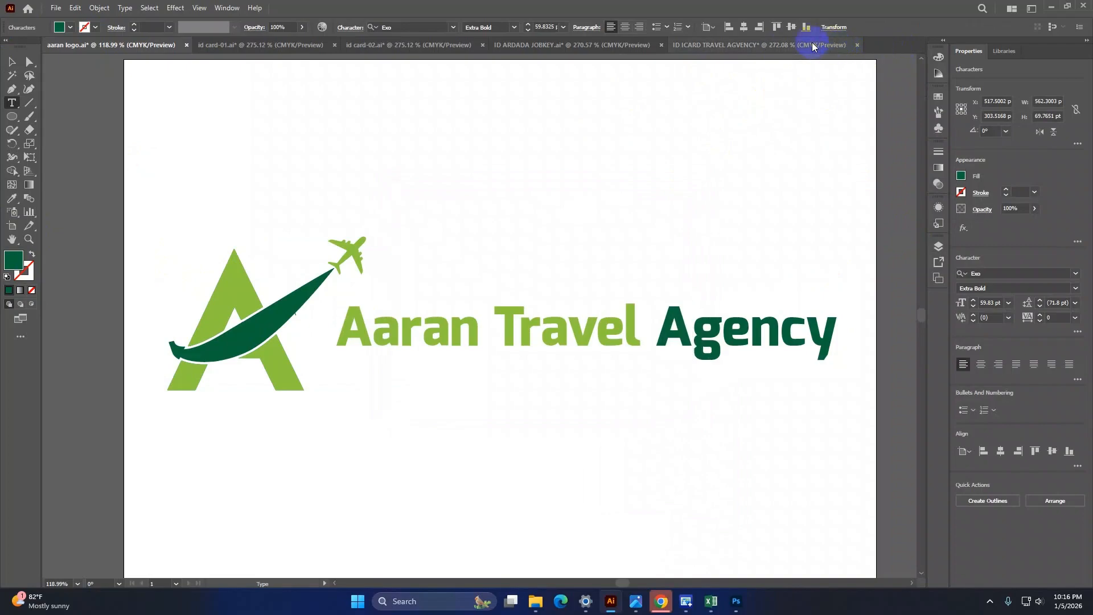
Step: Fill the small circle in the ID ICARD TRAVEL AGVENCY document with the copied dark green 006838
{"action": "left_click", "coordinate": [713, 46]}
{"action": "left_click", "coordinate": [402, 359]}
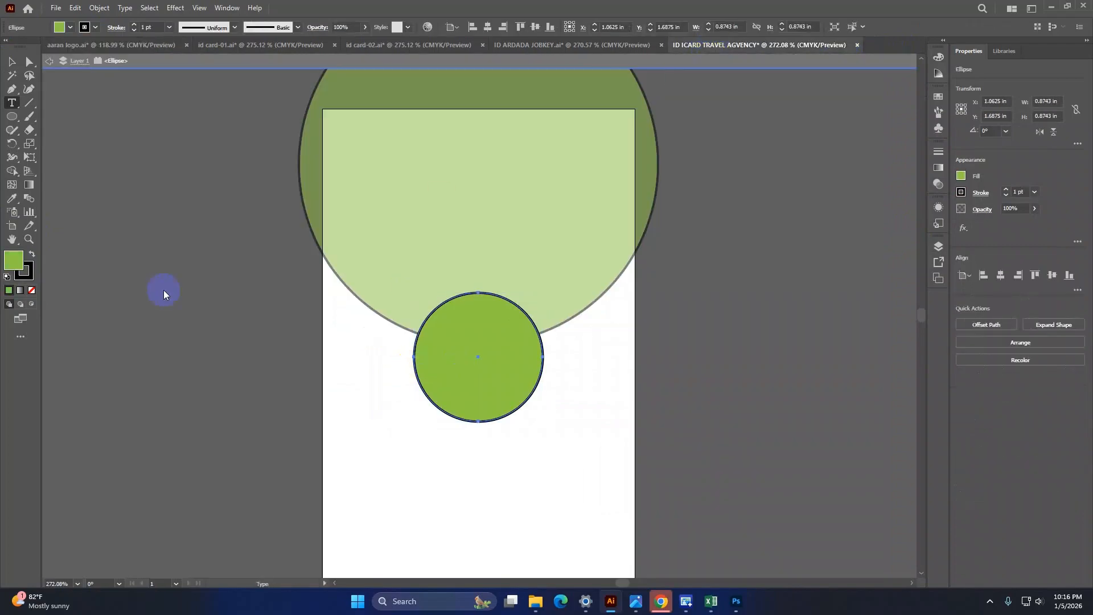
{"action": "double_click", "coordinate": [14, 261]}
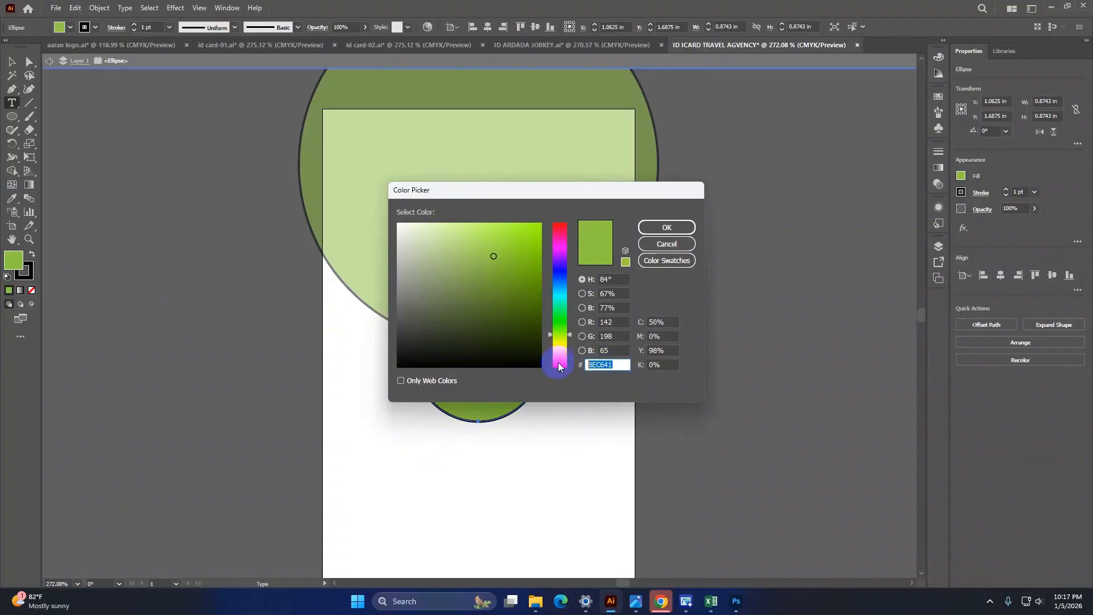
{"action": "right_click", "coordinate": [608, 364]}
{"action": "left_click", "coordinate": [626, 413]}
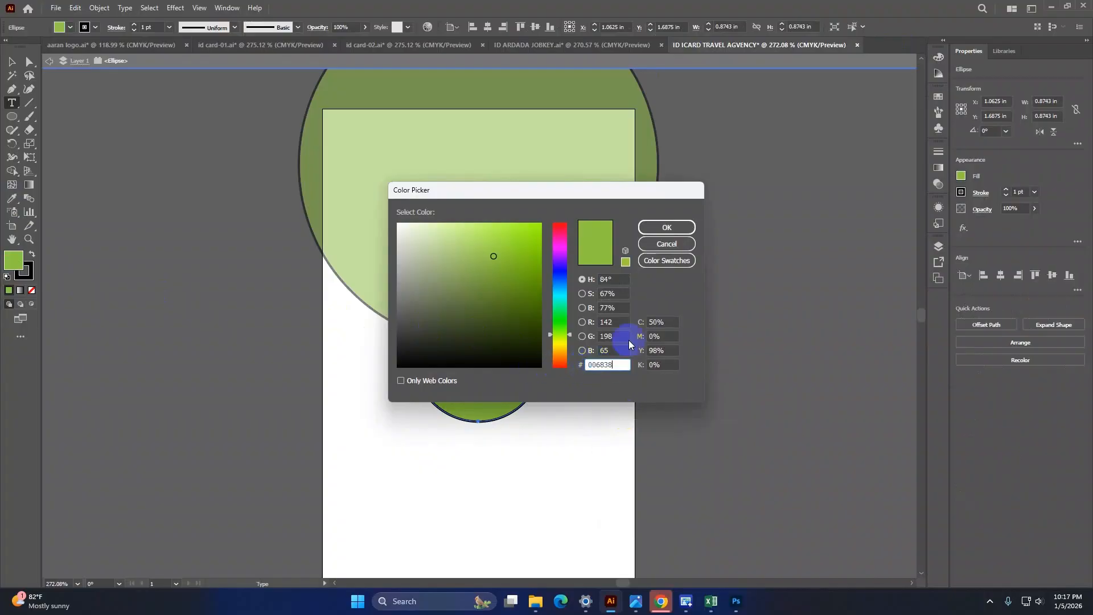
{"action": "left_click", "coordinate": [655, 227]}
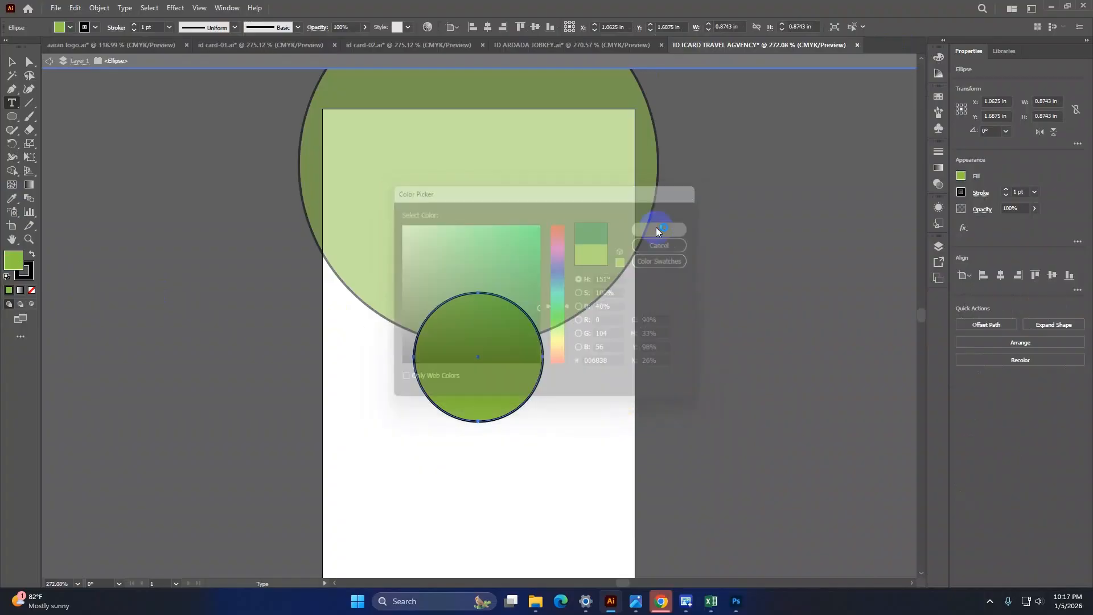
Step: Exit isolation mode and select the small dark green circle on the card
{"action": "left_click", "coordinate": [13, 61]}
{"action": "left_click", "coordinate": [110, 104]}
{"action": "left_click", "coordinate": [541, 373]}
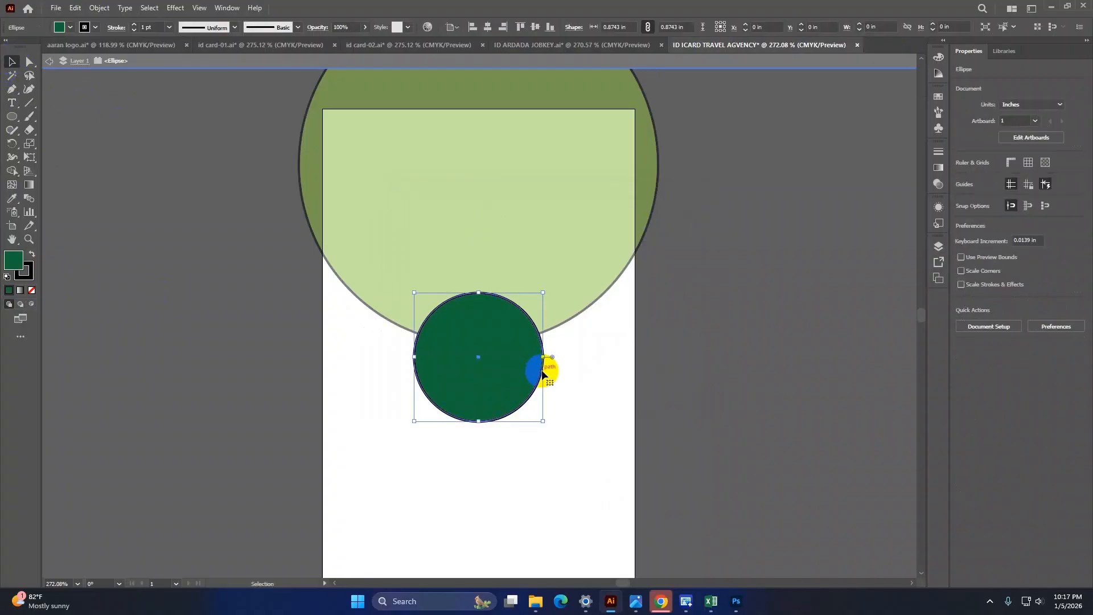
{"action": "left_click", "coordinate": [521, 401]}
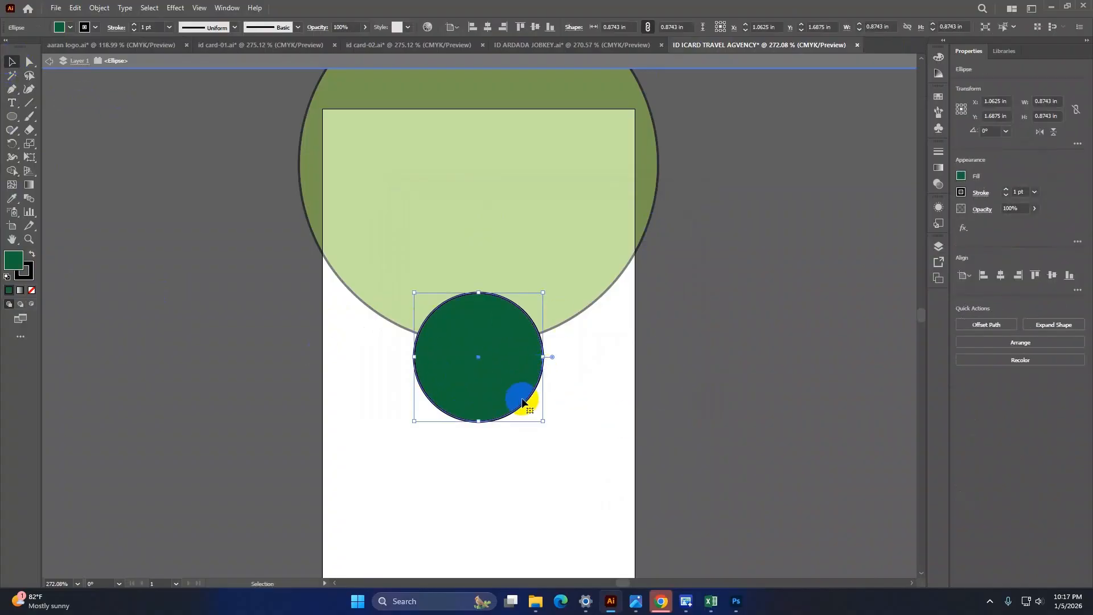
{"action": "double_click", "coordinate": [783, 214]}
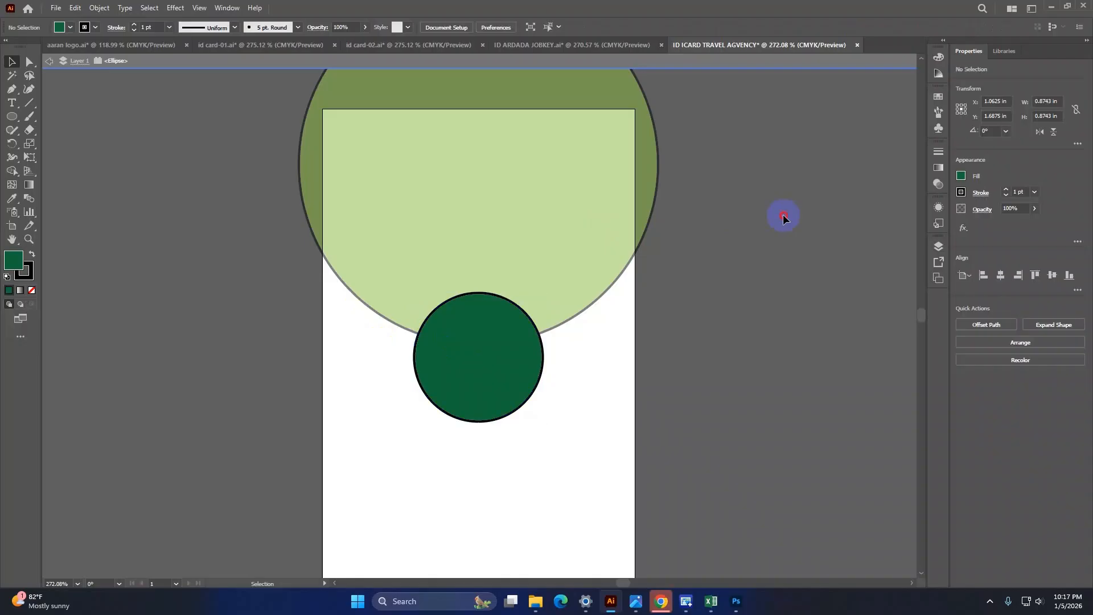
{"action": "left_click", "coordinate": [478, 378]}
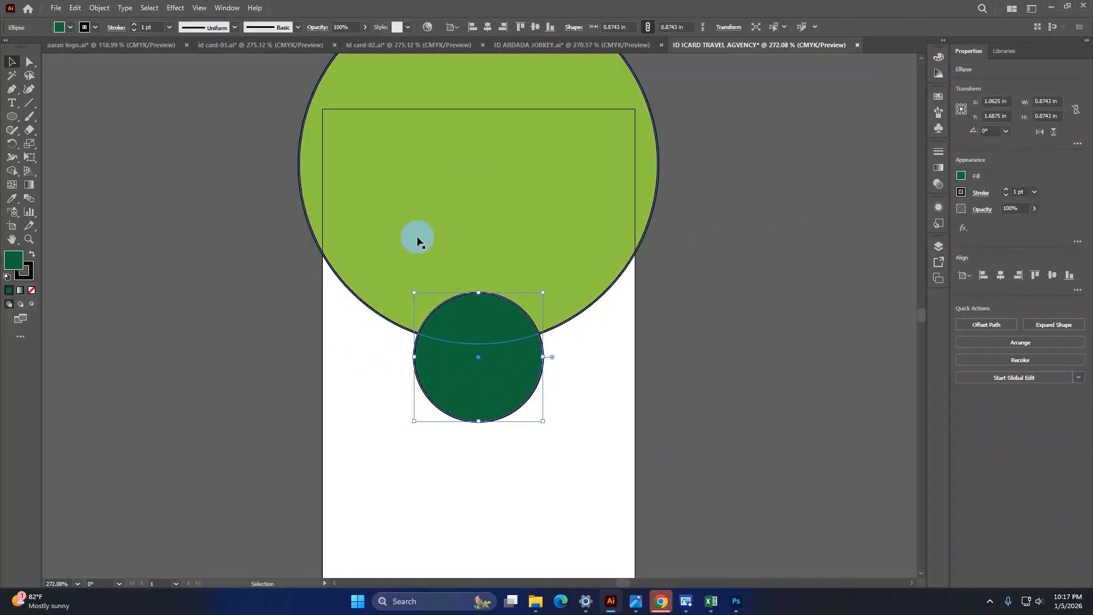
Step: Try a 2 pt outline on the small dark green circle and set it back to 1 pt
{"action": "left_click", "coordinate": [25, 267]}
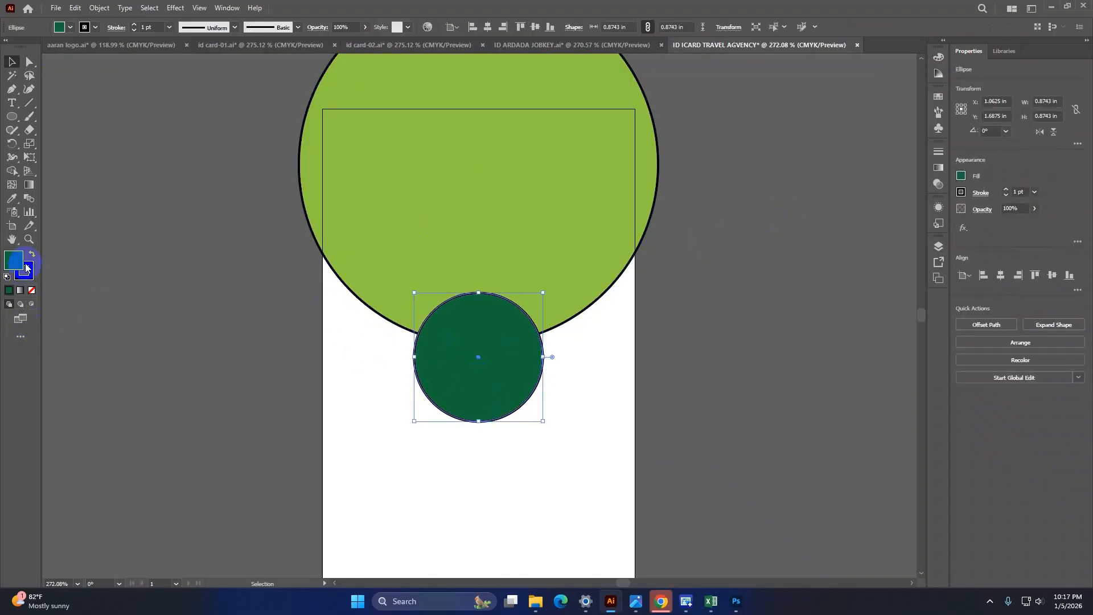
{"action": "left_click", "coordinate": [480, 341]}
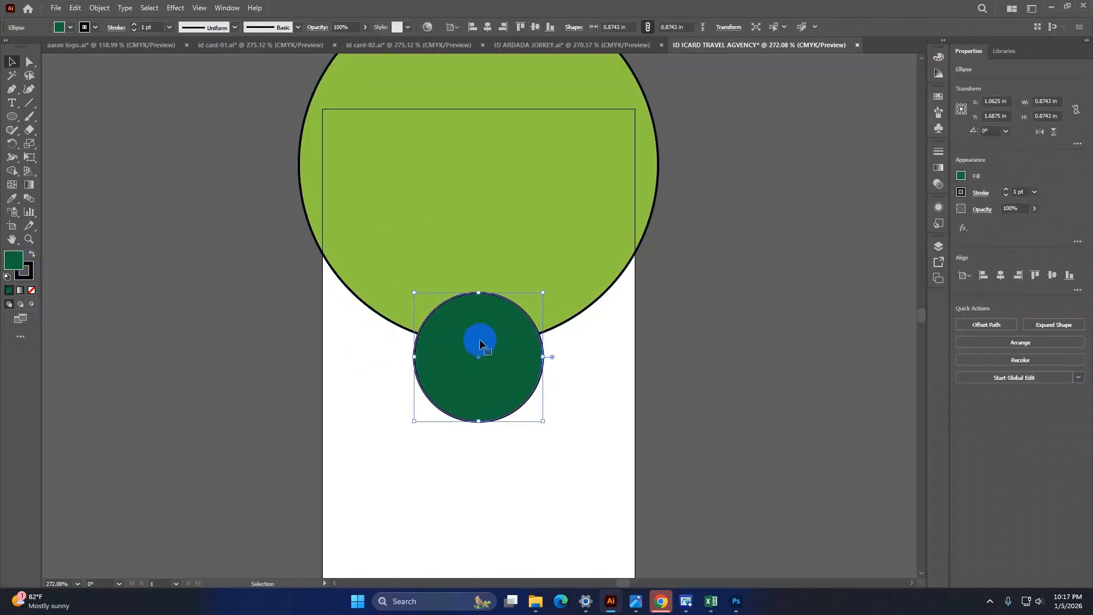
{"action": "left_click", "coordinate": [33, 266]}
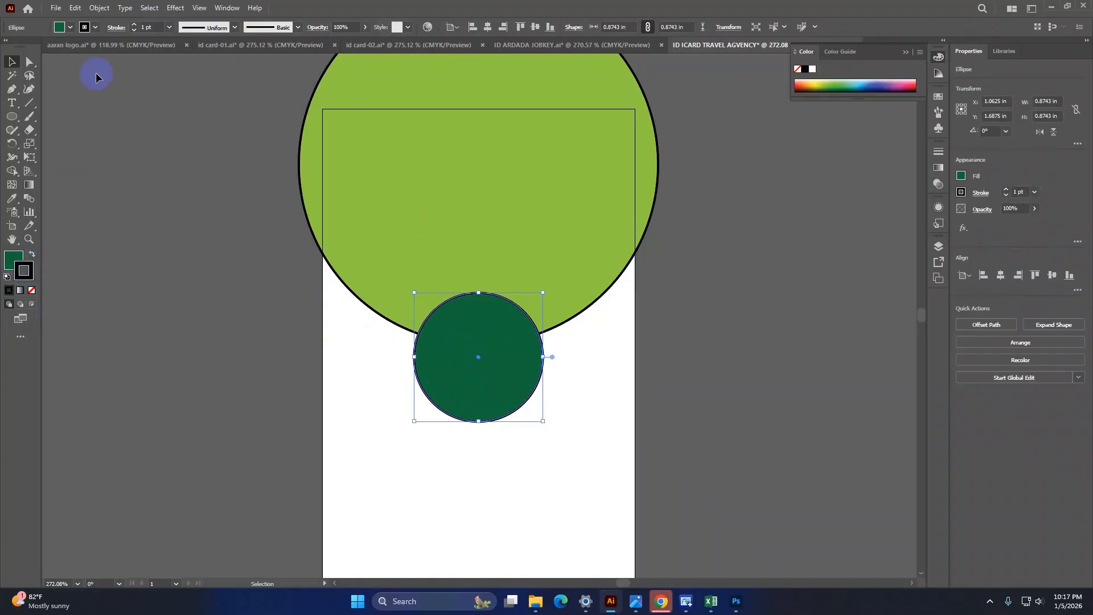
{"action": "left_click", "coordinate": [132, 25]}
{"action": "left_click", "coordinate": [451, 364]}
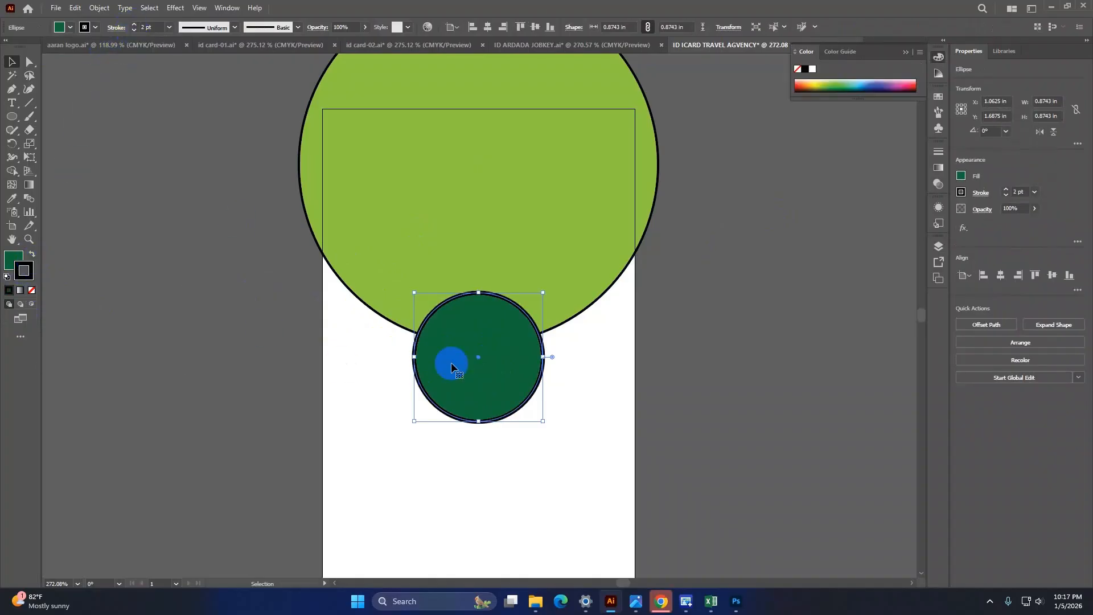
{"action": "left_click", "coordinate": [132, 32]}
{"action": "left_click", "coordinate": [728, 425]}
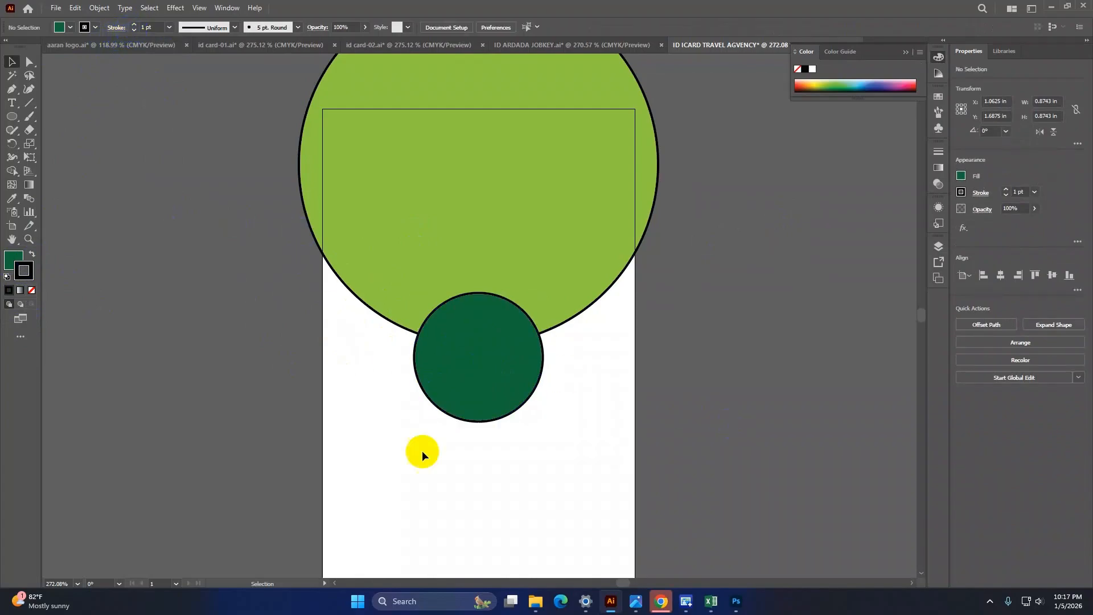
Step: Select the small dark green circle and switch to the Draw Inside mode for it
{"action": "scroll", "coordinate": [463, 363], "scroll_direction": "down", "scroll_amount": 1}
{"action": "left_click", "coordinate": [484, 359]}
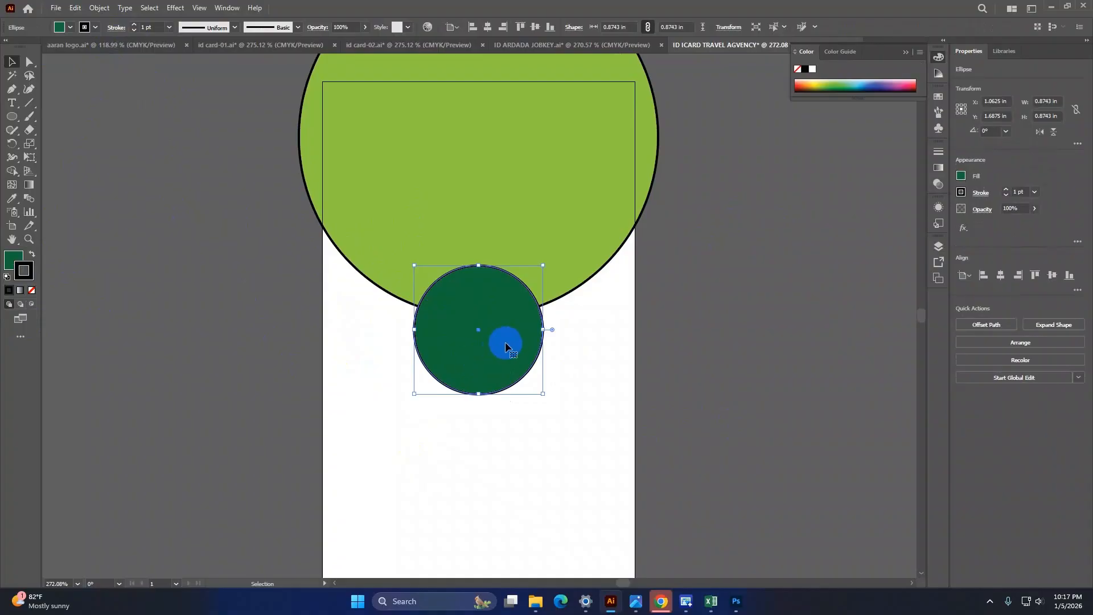
{"action": "left_click", "coordinate": [31, 306]}
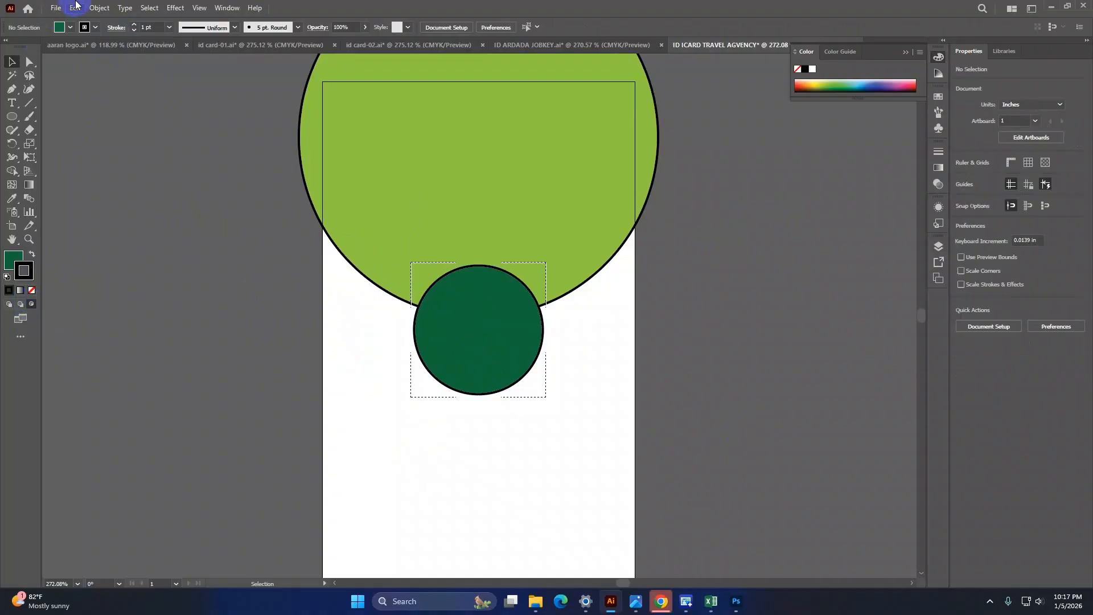
Step: Place the portrait photo 15660 from the Pictures folder inside the circle, drawn about 0.83 in wide and 0.56 in high
{"action": "left_click", "coordinate": [57, 8]}
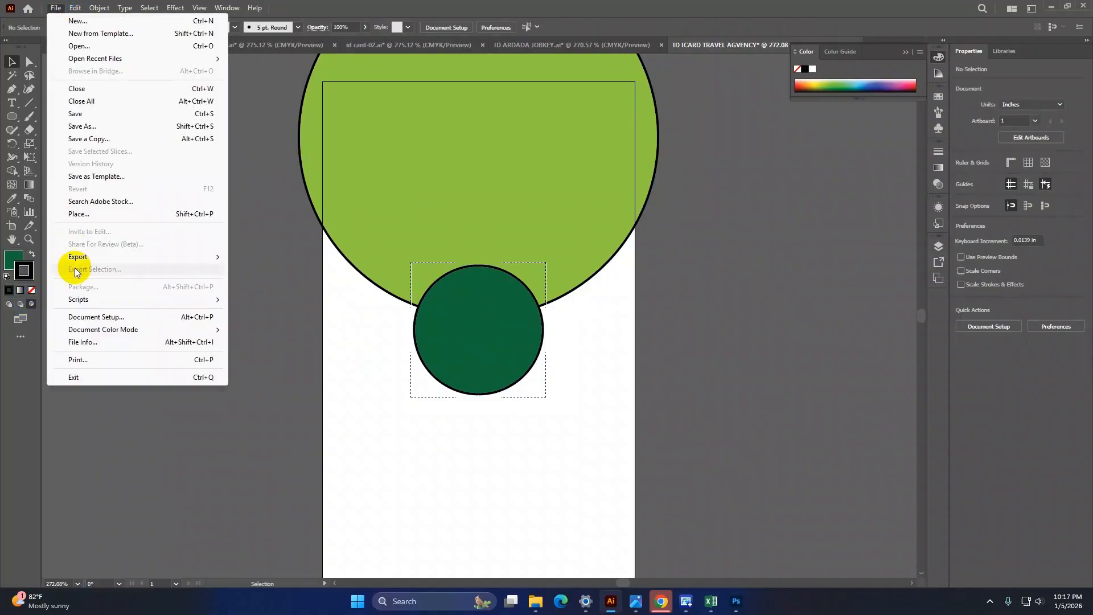
{"action": "left_click", "coordinate": [83, 216]}
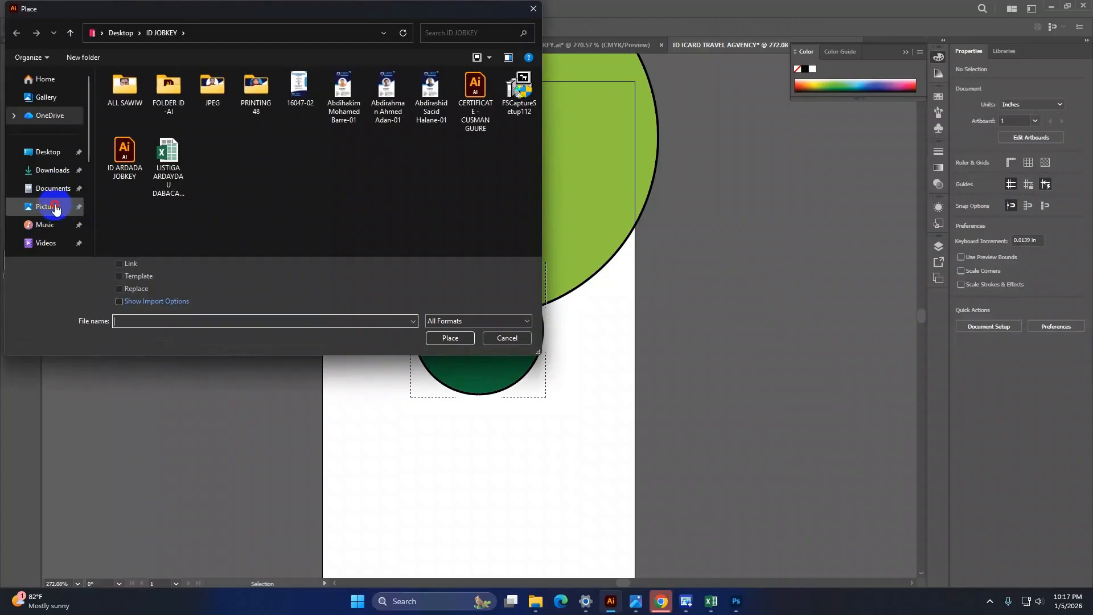
{"action": "left_click", "coordinate": [55, 207]}
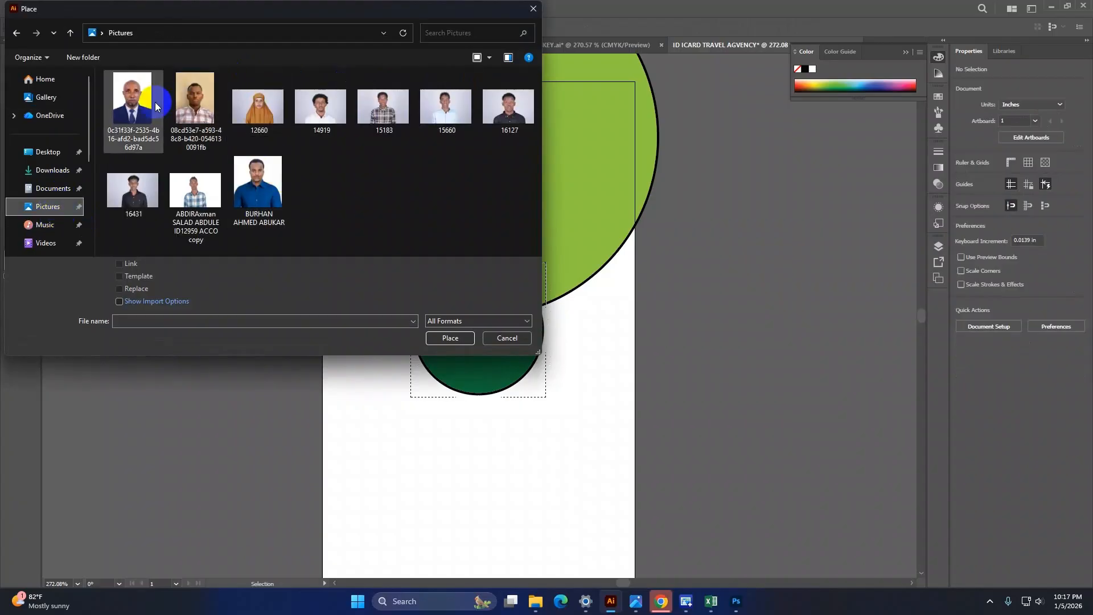
{"action": "left_click", "coordinate": [435, 102]}
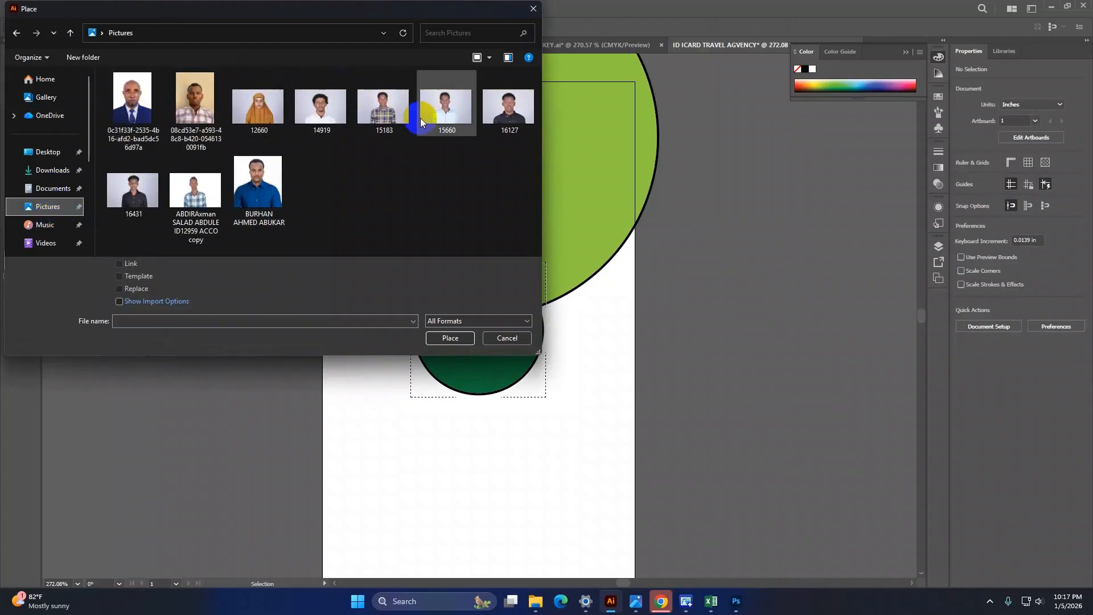
{"action": "left_click", "coordinate": [449, 337]}
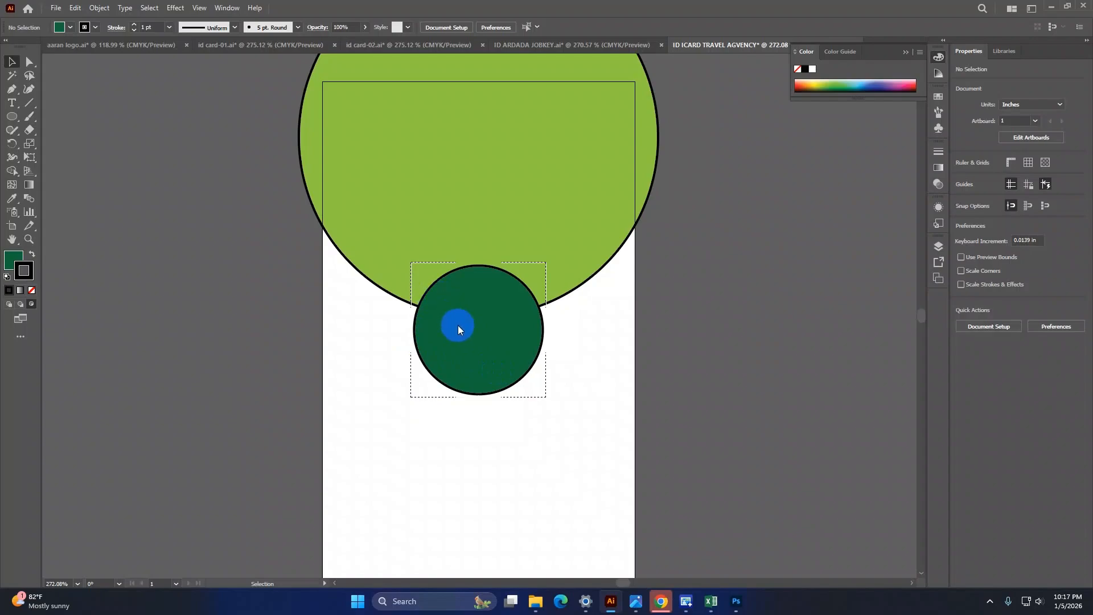
{"action": "left_click", "coordinate": [434, 295]}
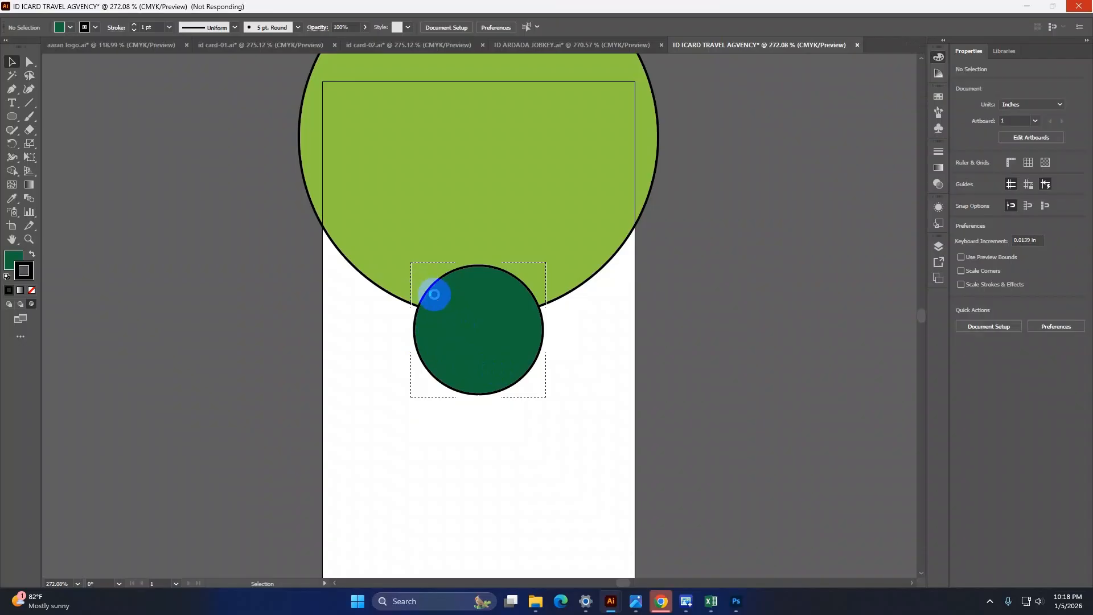
{"action": "left_click_drag", "start_coordinate": [439, 297], "coordinate": [544, 380]}
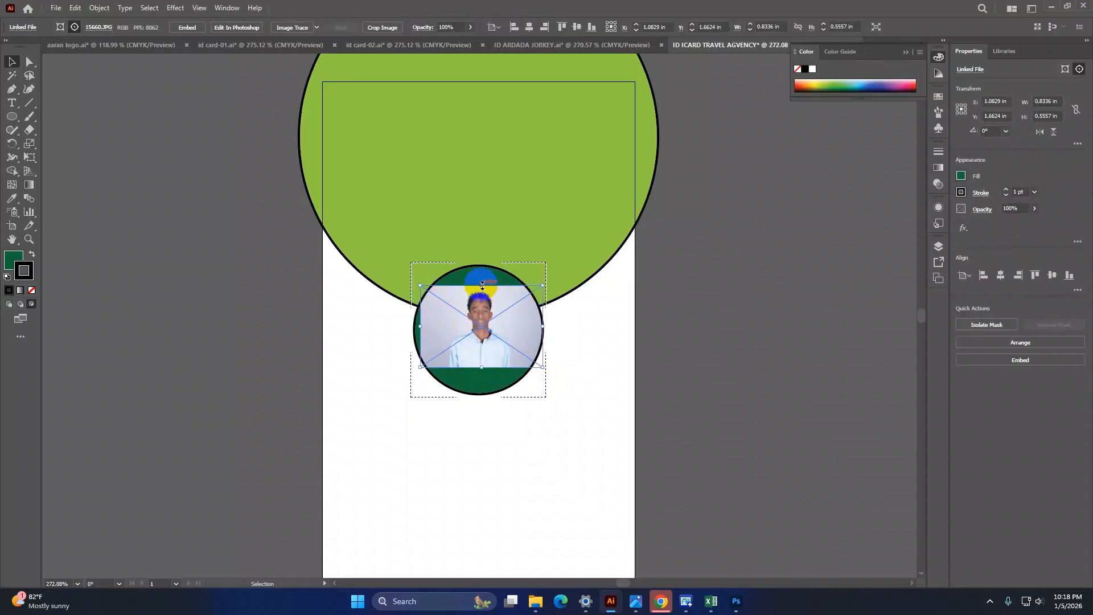
Step: Stretch the placed photo to about 0.89 in high and slightly wider than the circle so it fills the frame, and deselect it
{"action": "left_click_drag", "start_coordinate": [482, 284], "coordinate": [482, 263]}
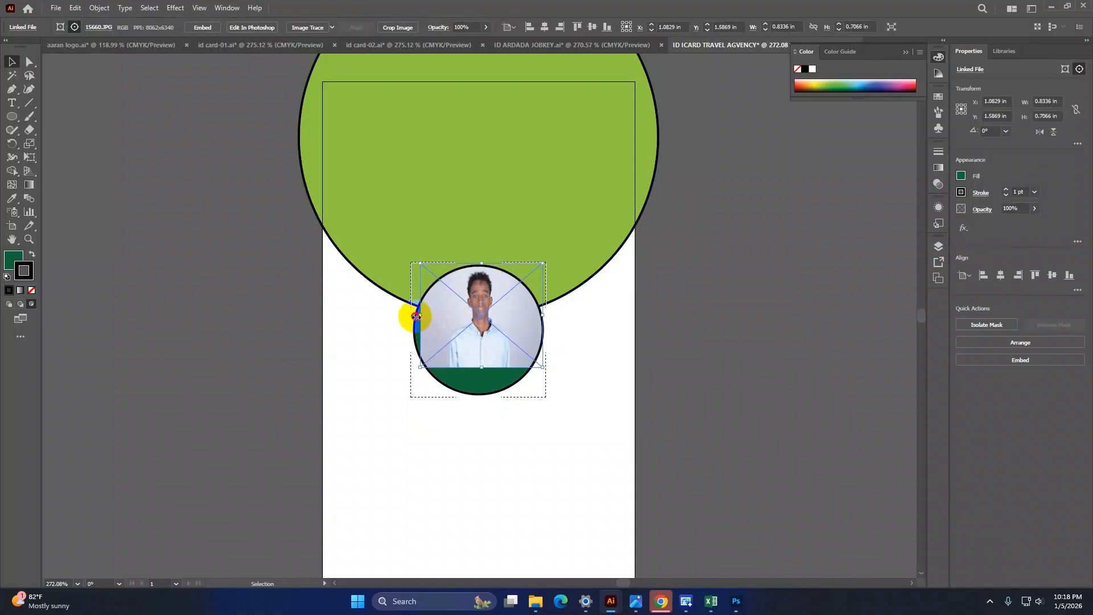
{"action": "left_click_drag", "start_coordinate": [416, 317], "coordinate": [413, 314]}
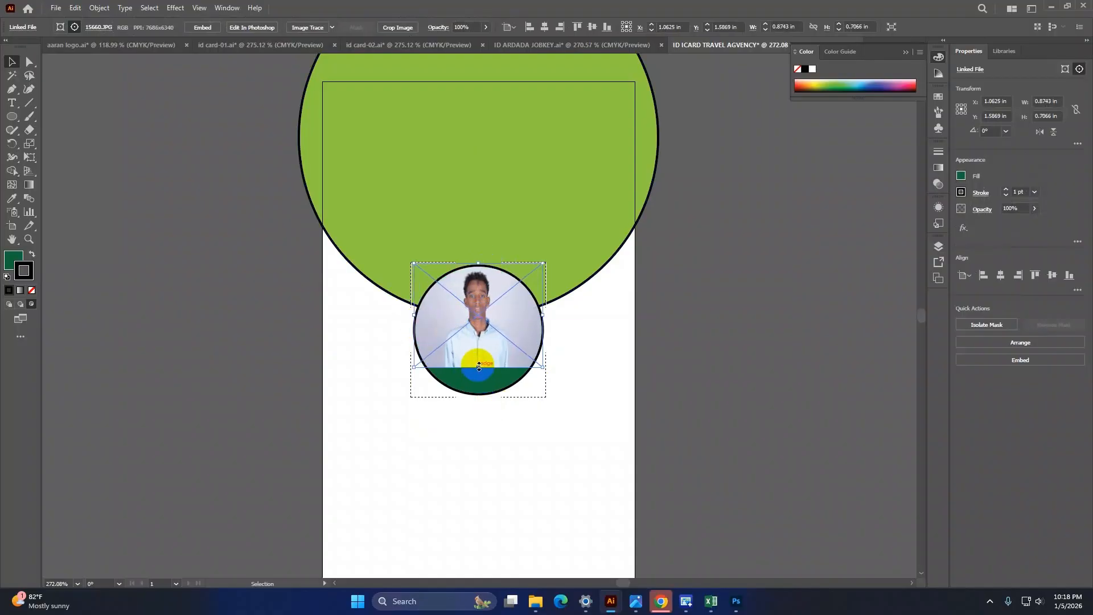
{"action": "left_click_drag", "start_coordinate": [478, 366], "coordinate": [481, 394]}
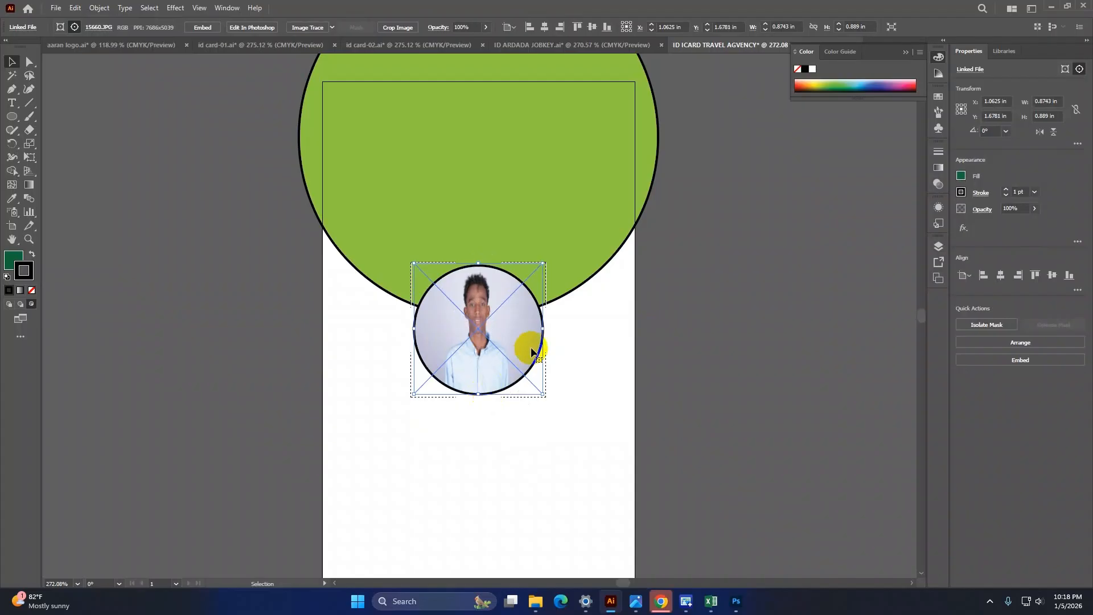
{"action": "left_click_drag", "start_coordinate": [543, 331], "coordinate": [549, 328]}
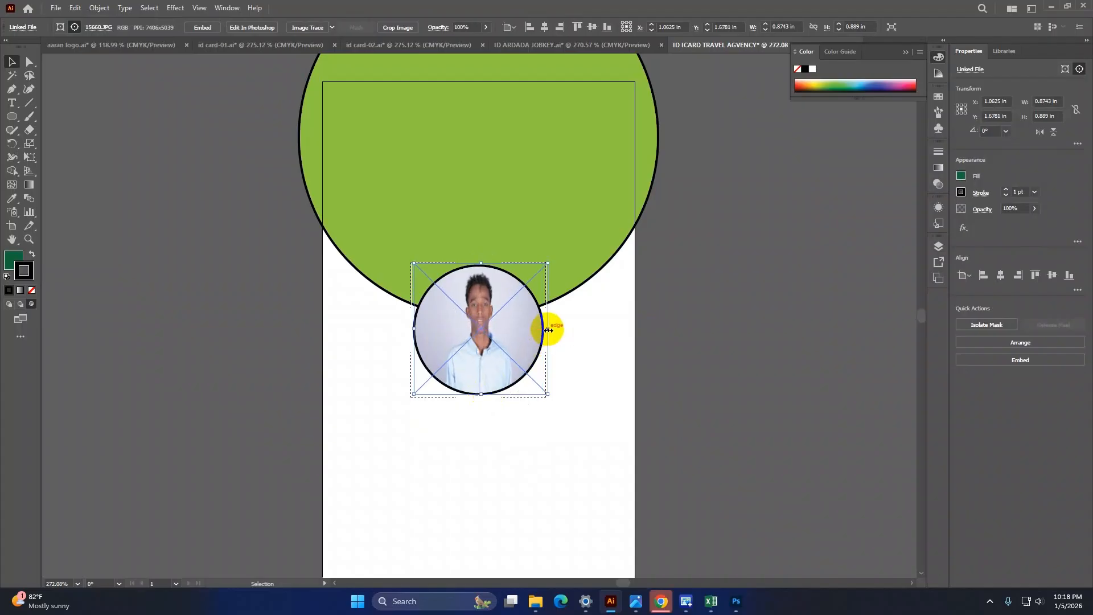
{"action": "left_click_drag", "start_coordinate": [487, 270], "coordinate": [485, 269]}
{"action": "scroll", "coordinate": [752, 321], "scroll_direction": "up", "scroll_amount": 1}
{"action": "left_click", "coordinate": [623, 313]}
{"action": "scroll", "coordinate": [623, 313], "scroll_direction": "up", "scroll_amount": 1}
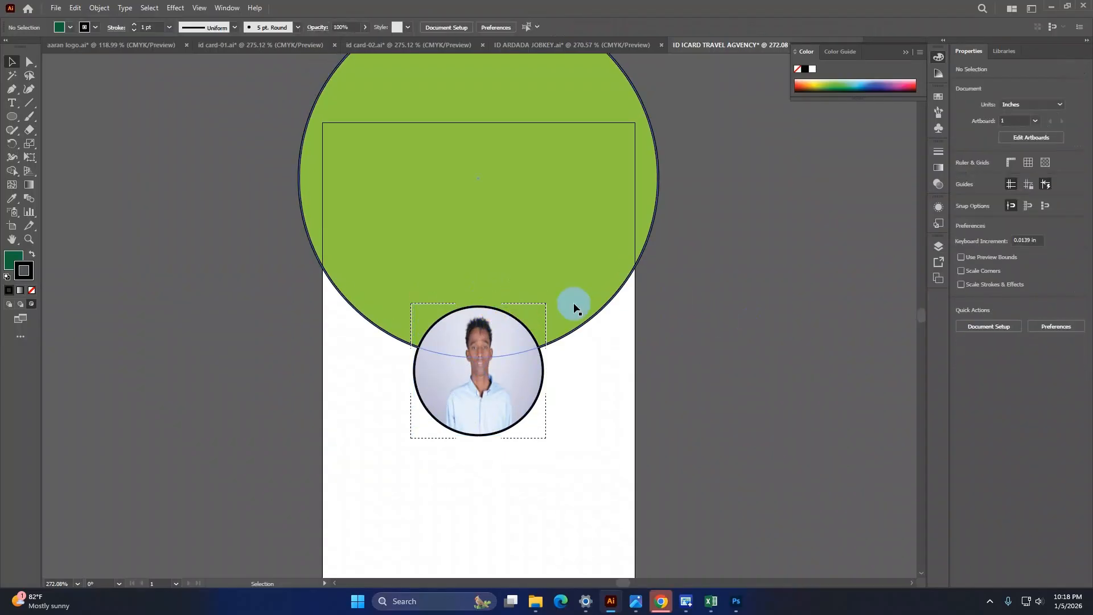
Step: Copy the Aaran Travel Agency logo group from id card-01 onto the green header of ID ICARD TRAVEL AGVENCY and centre it horizontally
{"action": "left_click", "coordinate": [128, 45]}
{"action": "left_click", "coordinate": [466, 310]}
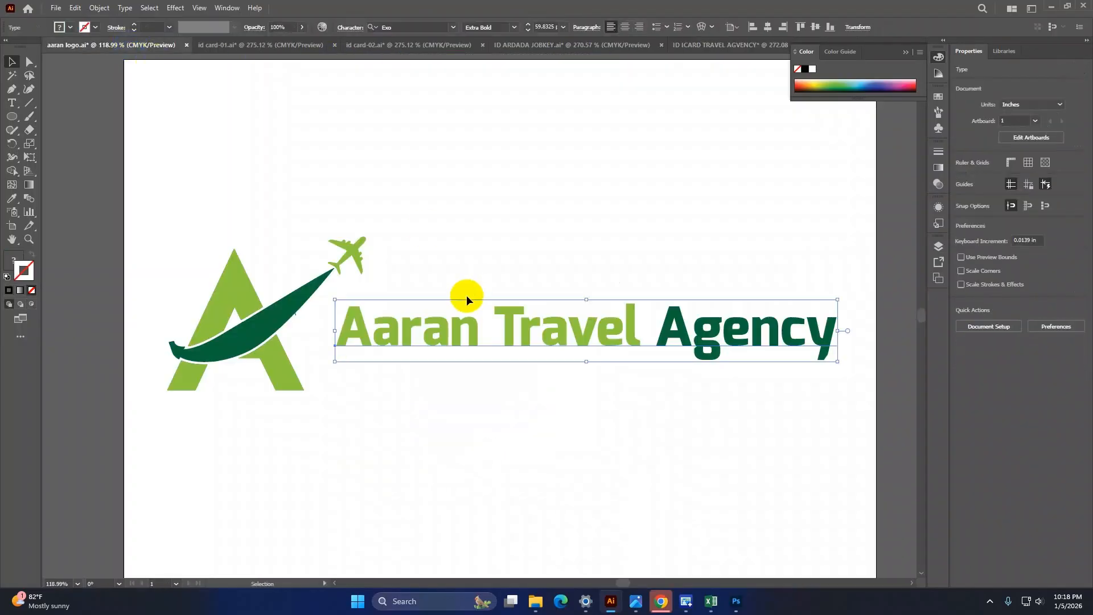
{"action": "left_click", "coordinate": [508, 45]}
{"action": "left_click", "coordinate": [414, 45]}
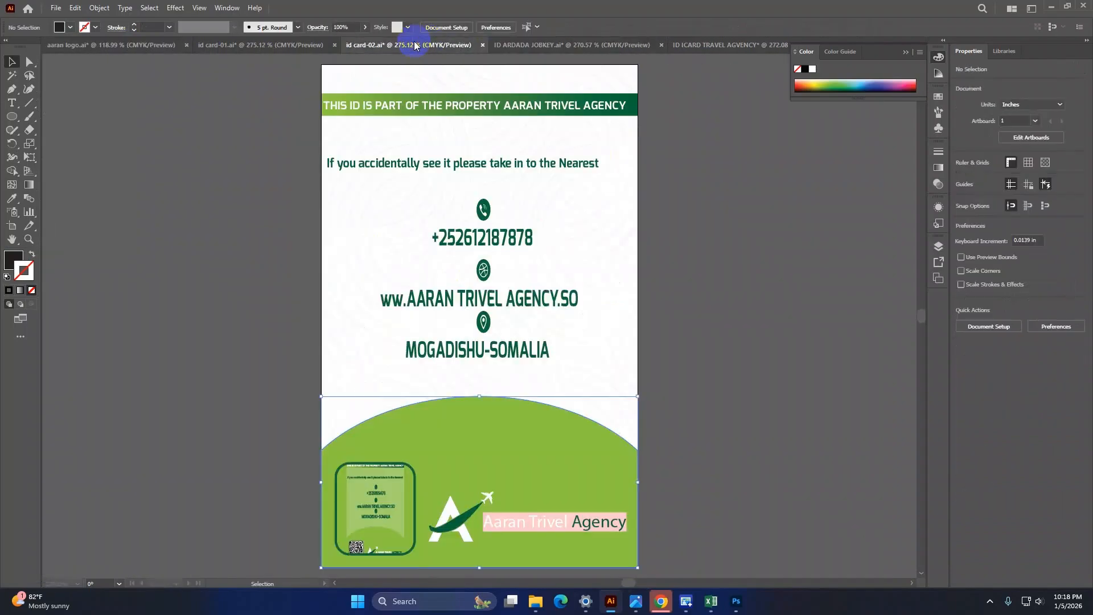
{"action": "scroll", "coordinate": [433, 142], "scroll_direction": "up", "scroll_amount": 2}
{"action": "left_click", "coordinate": [306, 49]}
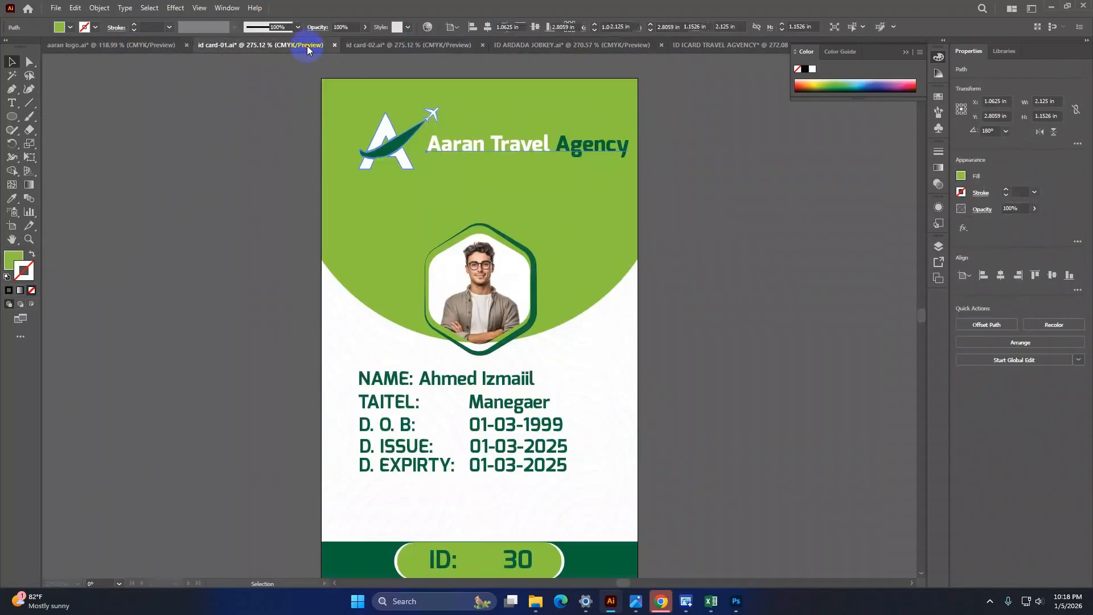
{"action": "left_click_drag", "start_coordinate": [479, 153], "coordinate": [713, 50]}
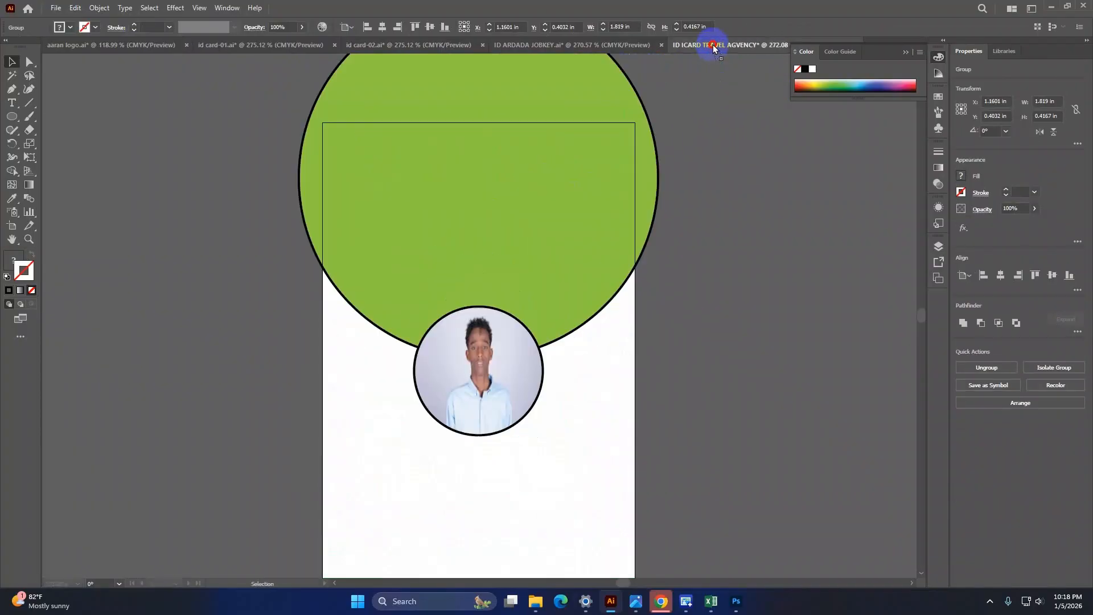
{"action": "left_click_drag", "start_coordinate": [476, 147], "coordinate": [476, 183]}
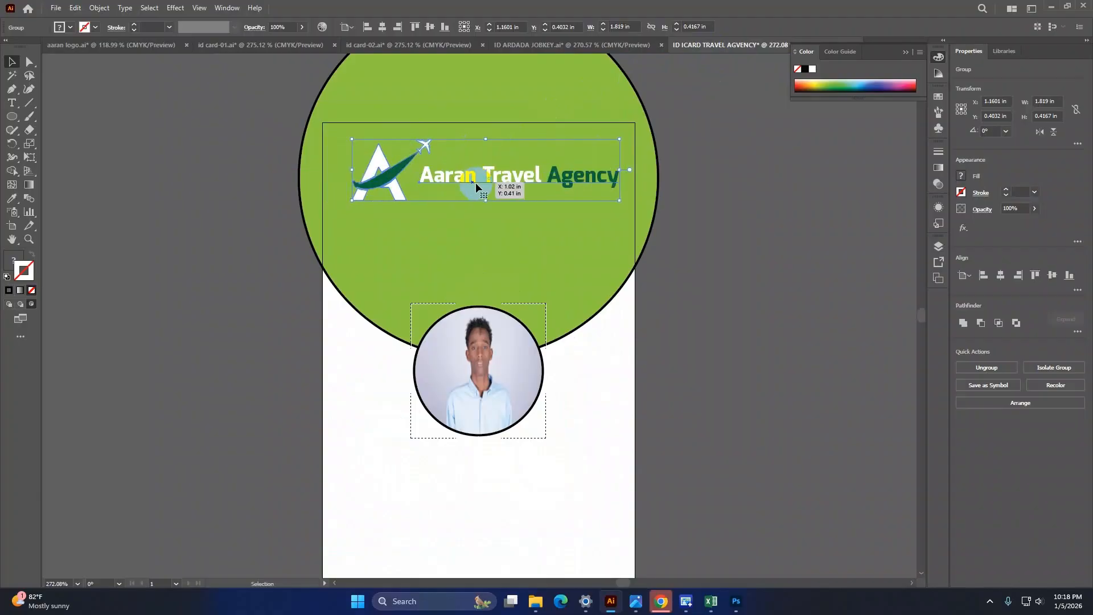
{"action": "left_click", "coordinate": [1002, 283]}
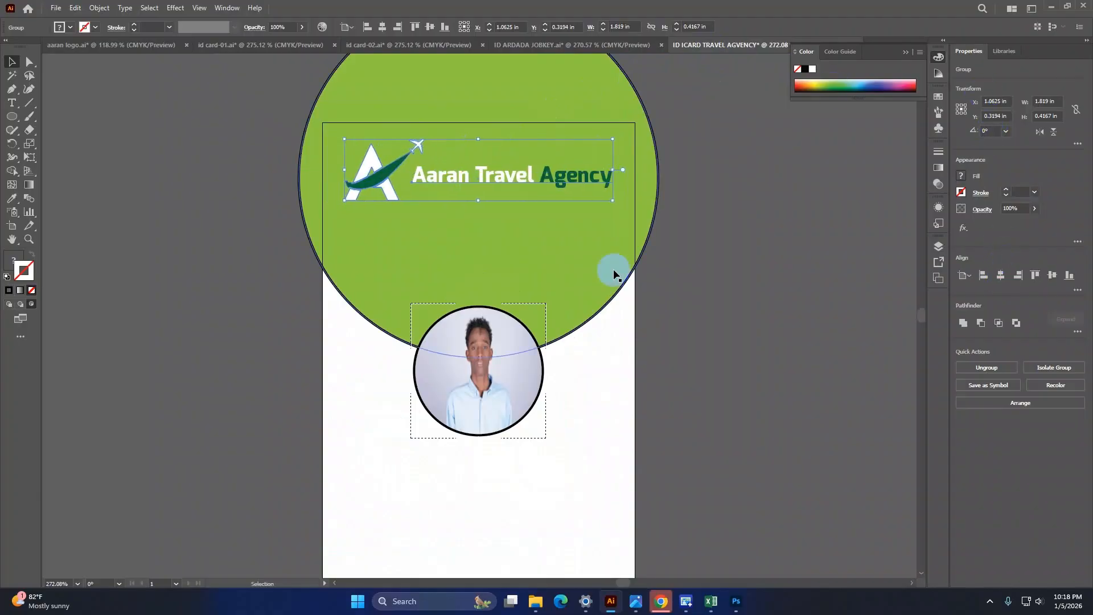
{"action": "left_click", "coordinate": [796, 271]}
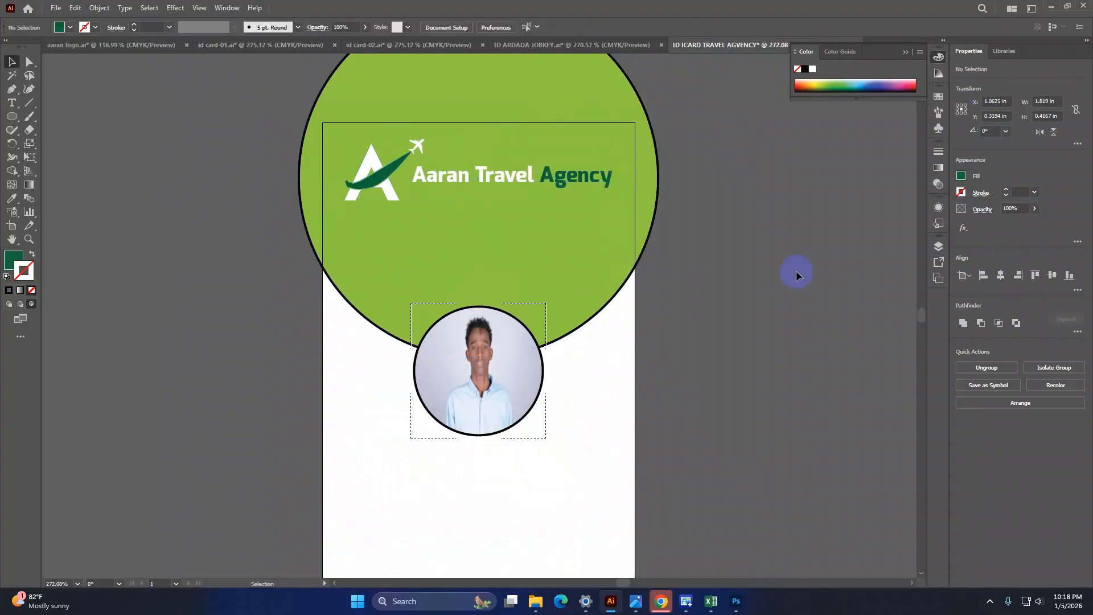
Step: Switch to the id card-01 document that holds the finished employee detail lines
{"action": "left_click", "coordinate": [479, 370]}
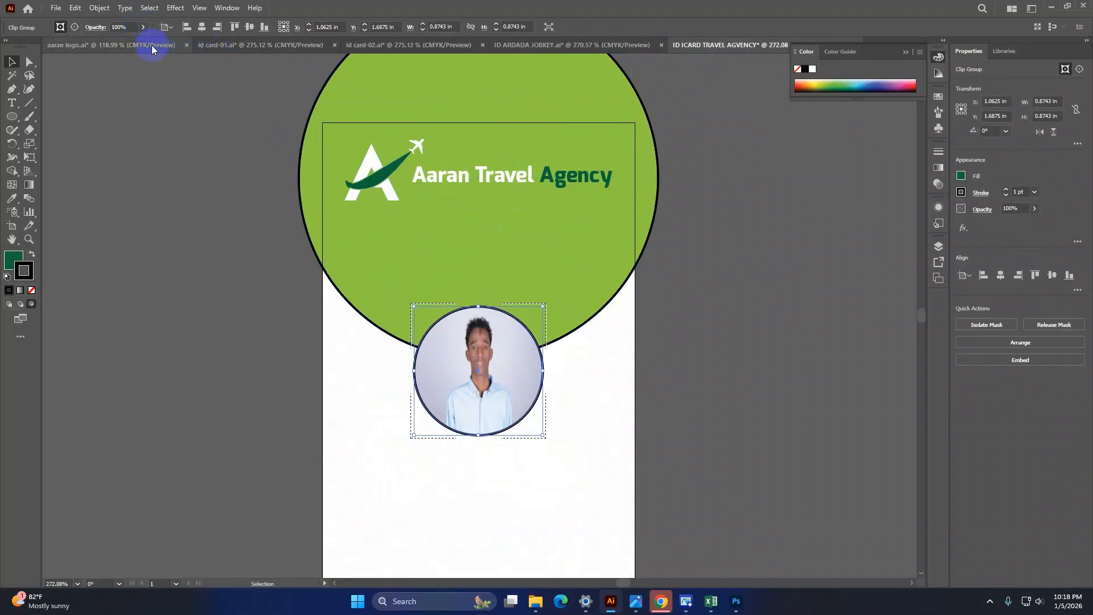
{"action": "left_click", "coordinate": [214, 45]}
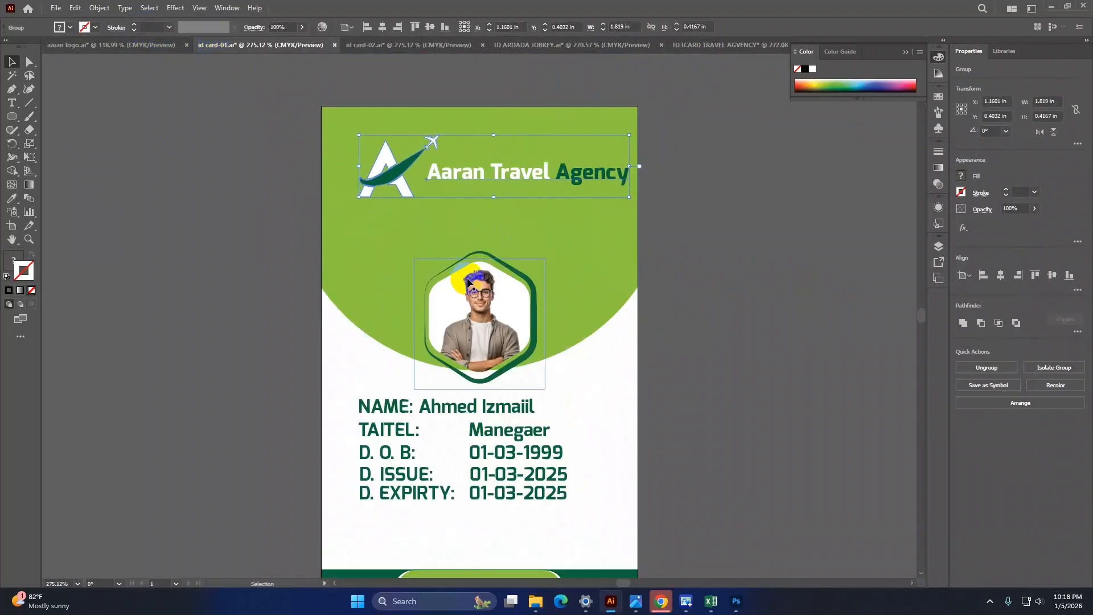
{"action": "left_click", "coordinate": [415, 422]}
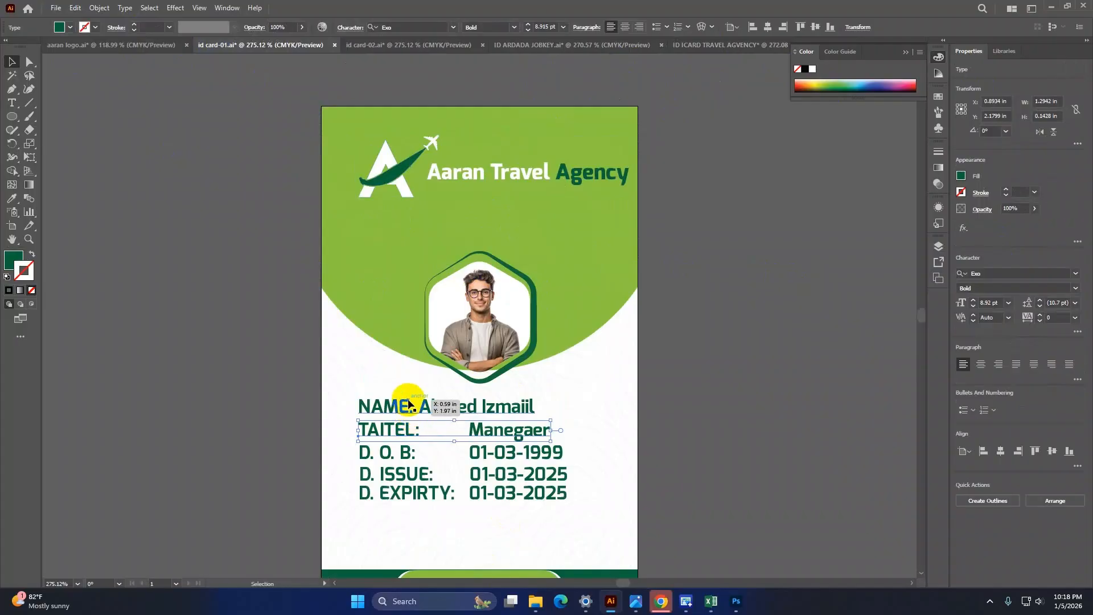
{"action": "scroll", "coordinate": [205, 364], "scroll_direction": "down", "scroll_amount": 1}
{"action": "left_click", "coordinate": [234, 361]}
{"action": "left_click_drag", "start_coordinate": [344, 342], "coordinate": [574, 479]}
{"action": "right_click", "coordinate": [456, 412]}
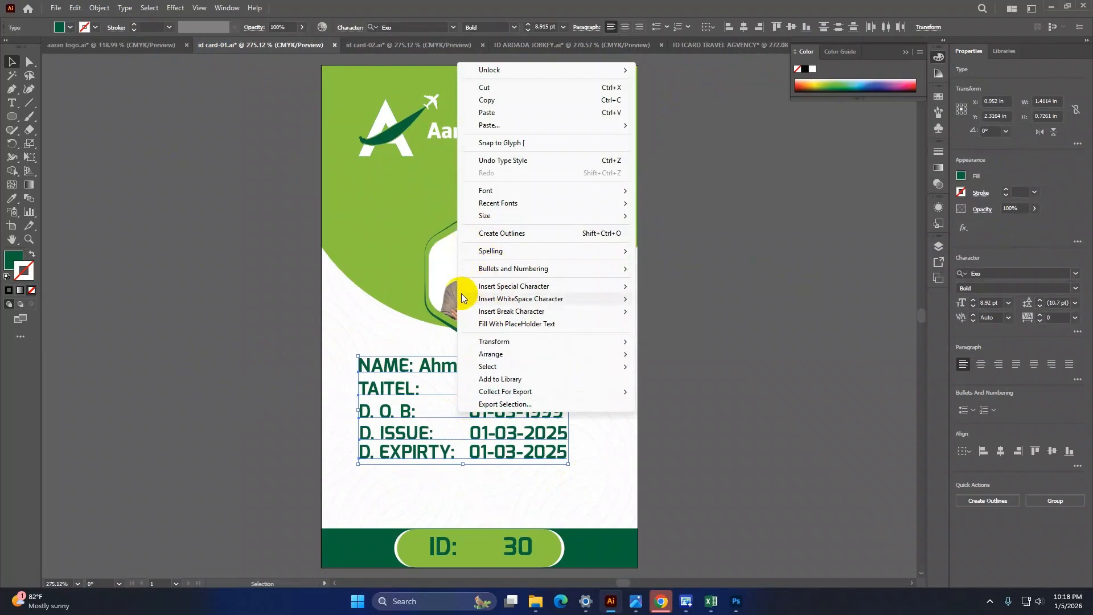
{"action": "left_click", "coordinate": [754, 370]}
{"action": "left_click", "coordinate": [754, 370]}
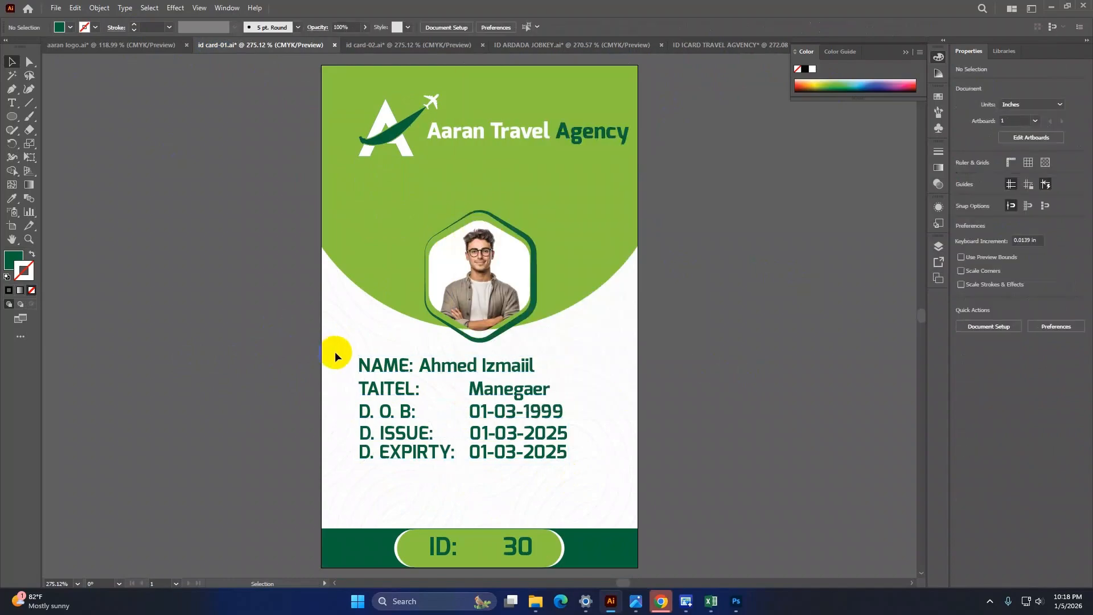
Step: Copy the five employee detail lines, NAME to D. EXPIRTY, from id card-01 to below the photo in ID ICARD TRAVEL AGVENCY
{"action": "left_click_drag", "start_coordinate": [335, 351], "coordinate": [573, 464]}
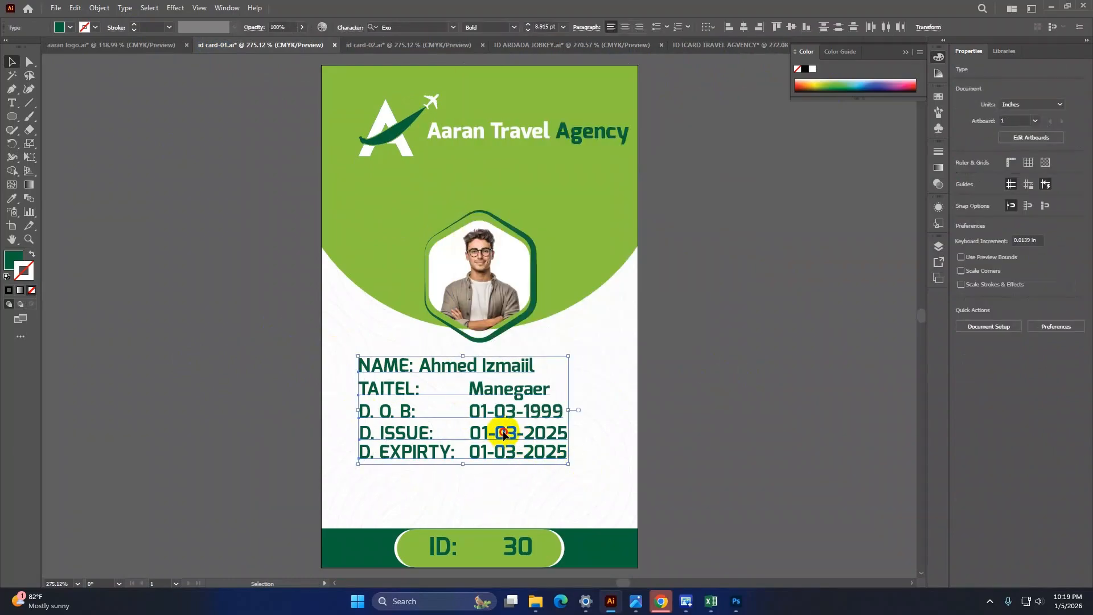
{"action": "left_click_drag", "start_coordinate": [504, 434], "coordinate": [469, 509]}
{"action": "scroll", "coordinate": [468, 507], "scroll_direction": "down", "scroll_amount": 2}
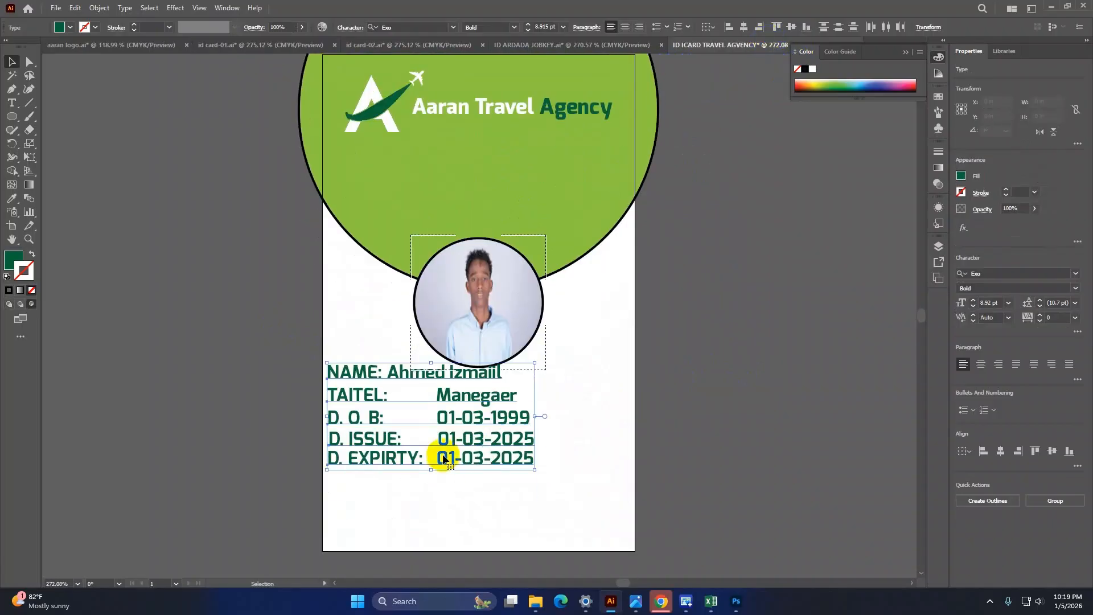
{"action": "left_click_drag", "start_coordinate": [502, 456], "coordinate": [503, 455]}
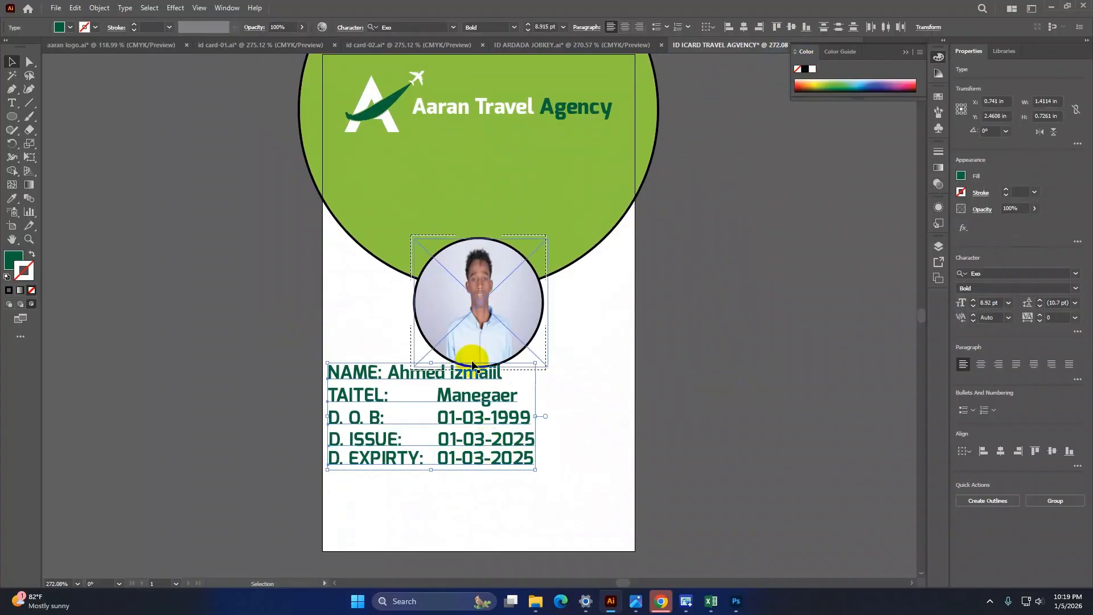
Step: Select the five employee detail lines and move them together down and inward, clear of the circular photo
{"action": "left_click", "coordinate": [500, 445]}
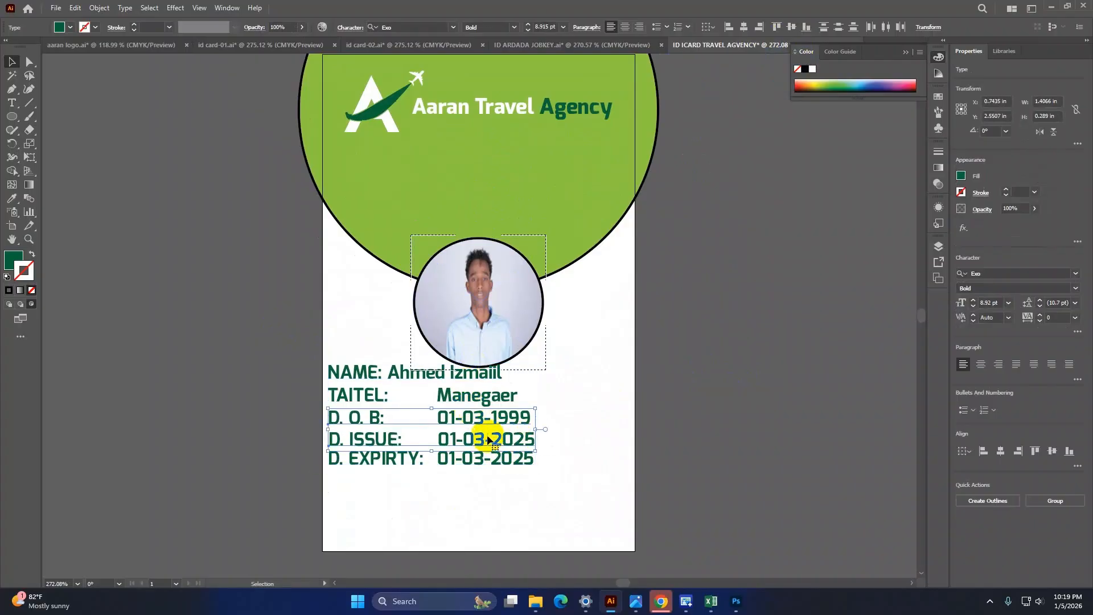
{"action": "left_click", "coordinate": [351, 366]}
{"action": "left_click_drag", "start_coordinate": [335, 350], "coordinate": [527, 507]}
{"action": "left_click", "coordinate": [402, 334]}
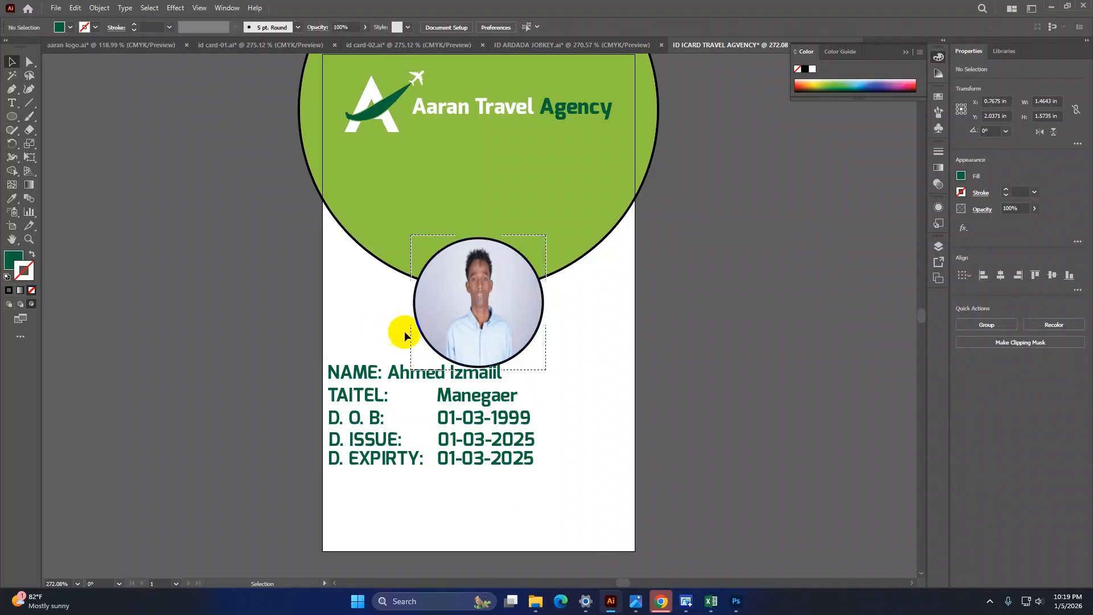
{"action": "left_click_drag", "start_coordinate": [374, 349], "coordinate": [414, 490]}
{"action": "left_click_drag", "start_coordinate": [359, 375], "coordinate": [405, 410]}
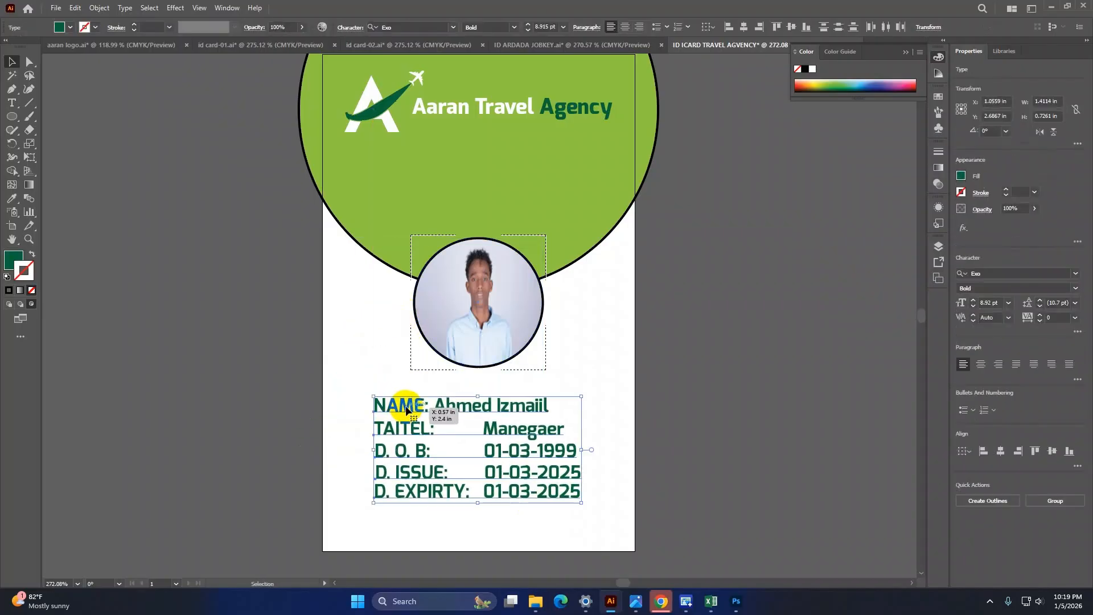
Step: Align the horizontal centres of the five detail lines, undo a vertical centre alignment of them, and deselect the text
{"action": "left_click", "coordinate": [1000, 453]}
{"action": "left_click", "coordinate": [1051, 452]}
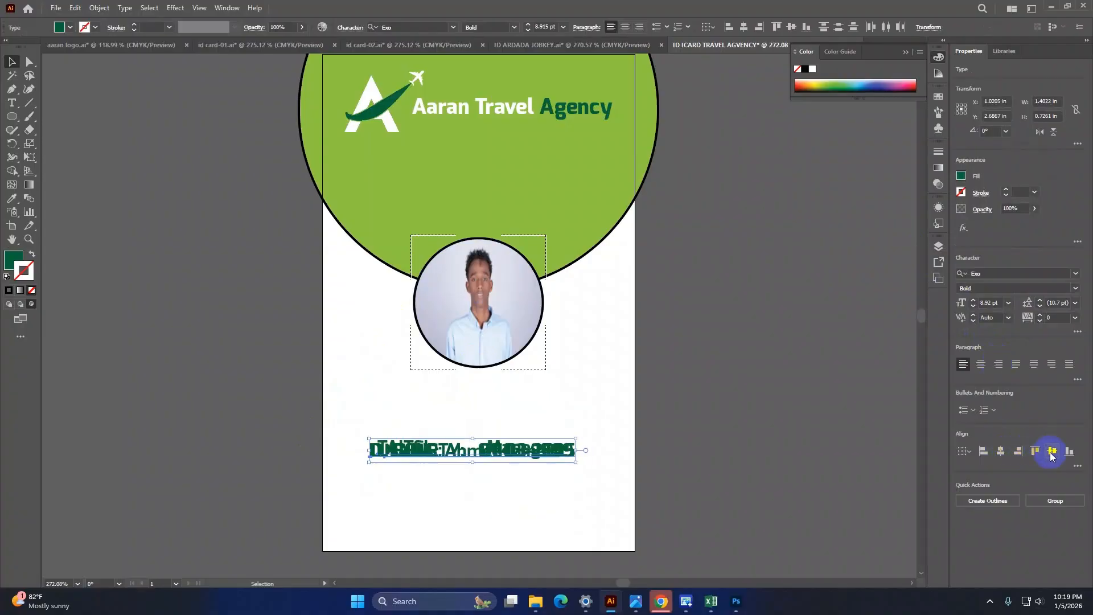
{"action": "key", "text": "ctrl+z"}
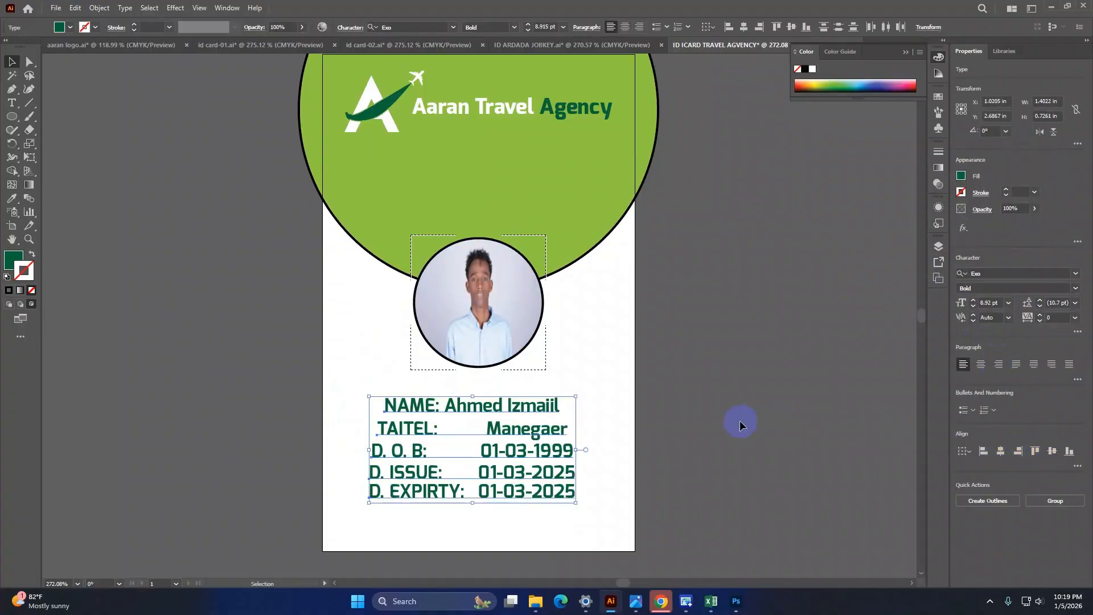
{"action": "left_click", "coordinate": [740, 426]}
{"action": "scroll", "coordinate": [740, 426], "scroll_direction": "down", "scroll_amount": 3}
{"action": "scroll", "coordinate": [368, 217], "scroll_direction": "up", "scroll_amount": 2}
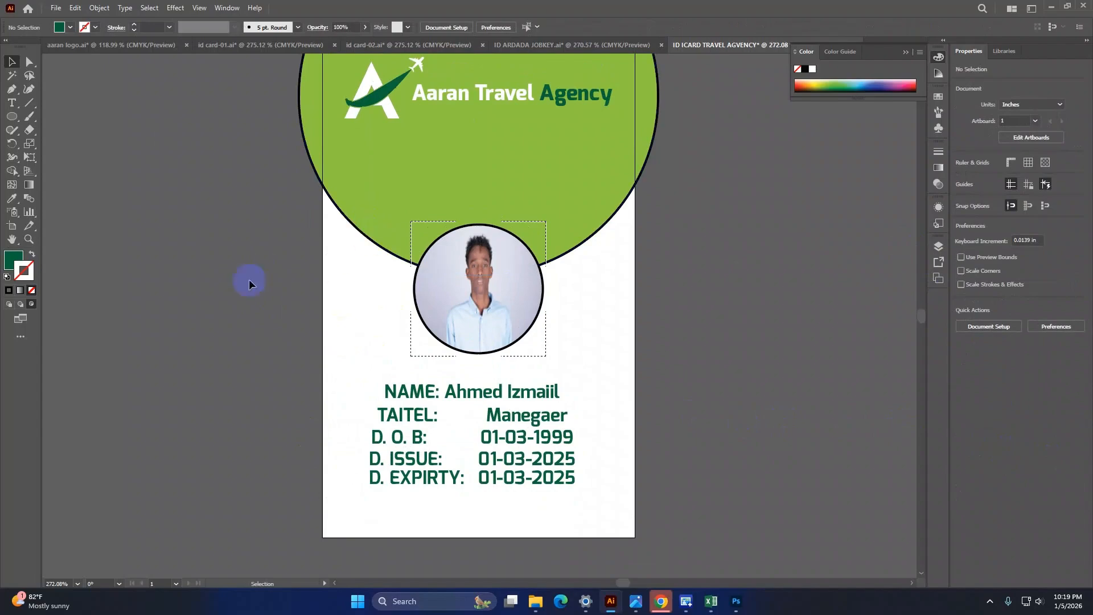
Step: Examine the details and footer band of the finished card in id card-01, and return to ID ICARD TRAVEL AGVENCY
{"action": "left_click", "coordinate": [231, 45]}
{"action": "left_click", "coordinate": [477, 387]}
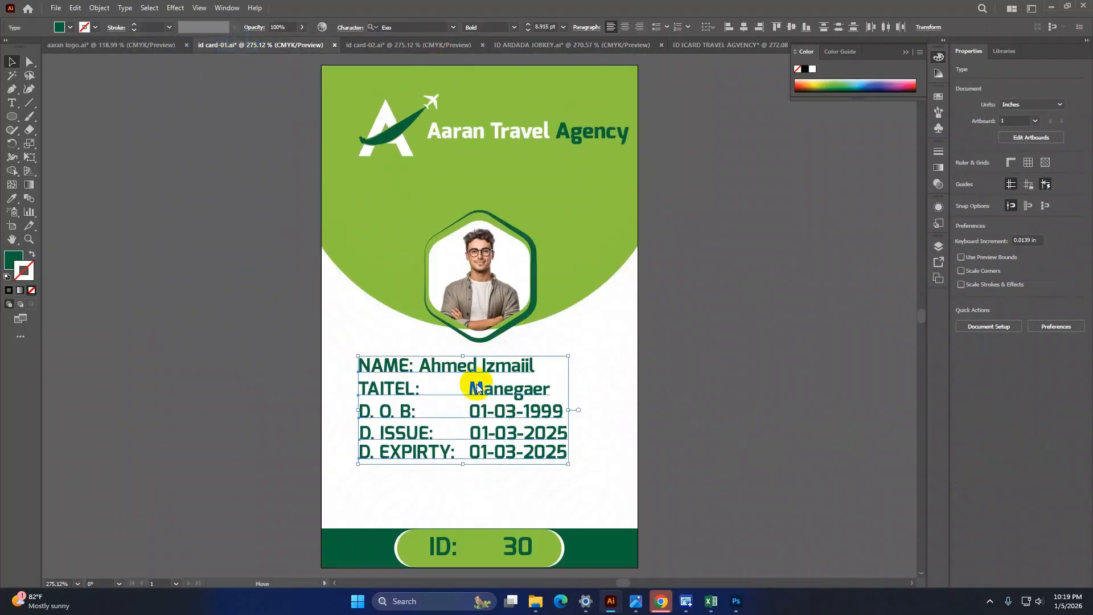
{"action": "scroll", "coordinate": [373, 463], "scroll_direction": "down", "scroll_amount": 3}
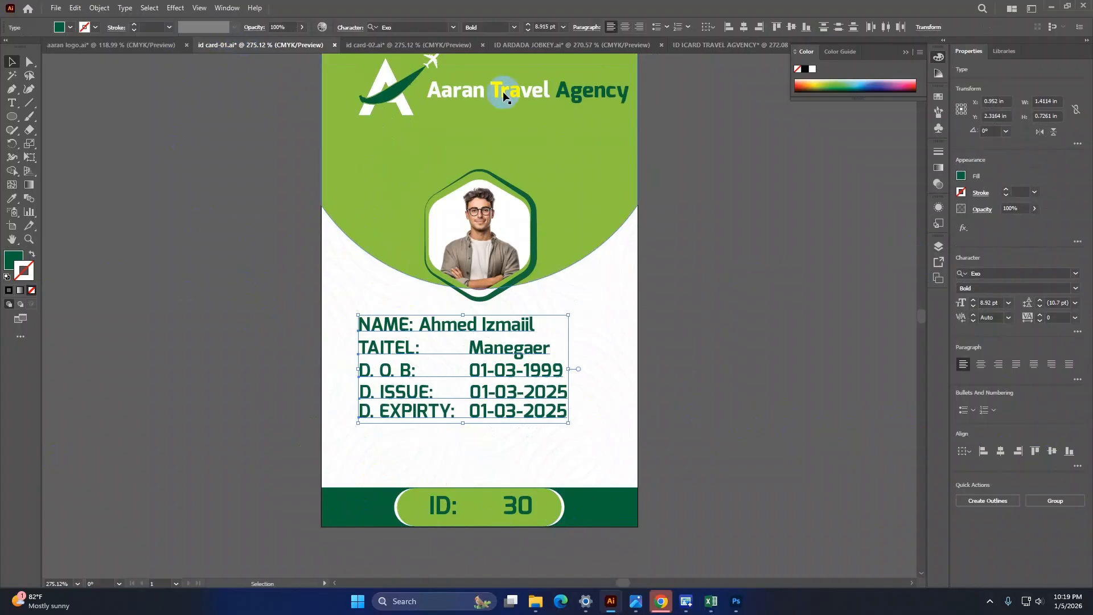
{"action": "left_click", "coordinate": [689, 45]}
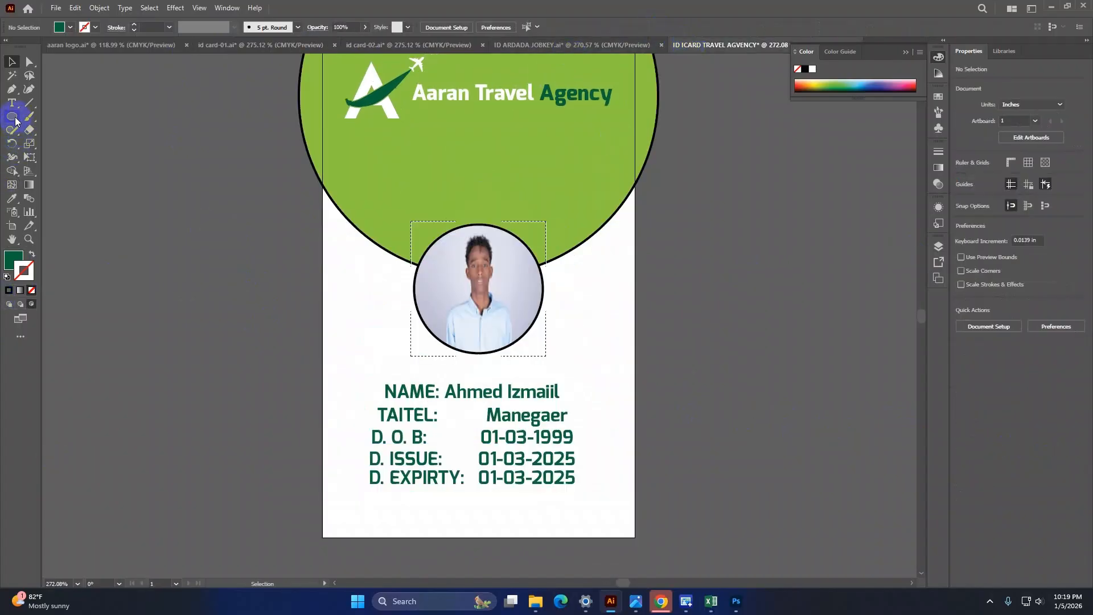
Step: Try to draw a dark green footer rectangle 2.125 in wide and about 0.25 in high along the card's lower edge
{"action": "left_click_drag", "start_coordinate": [14, 119], "coordinate": [57, 117]}
{"action": "scroll", "coordinate": [317, 492], "scroll_direction": "down", "scroll_amount": 1}
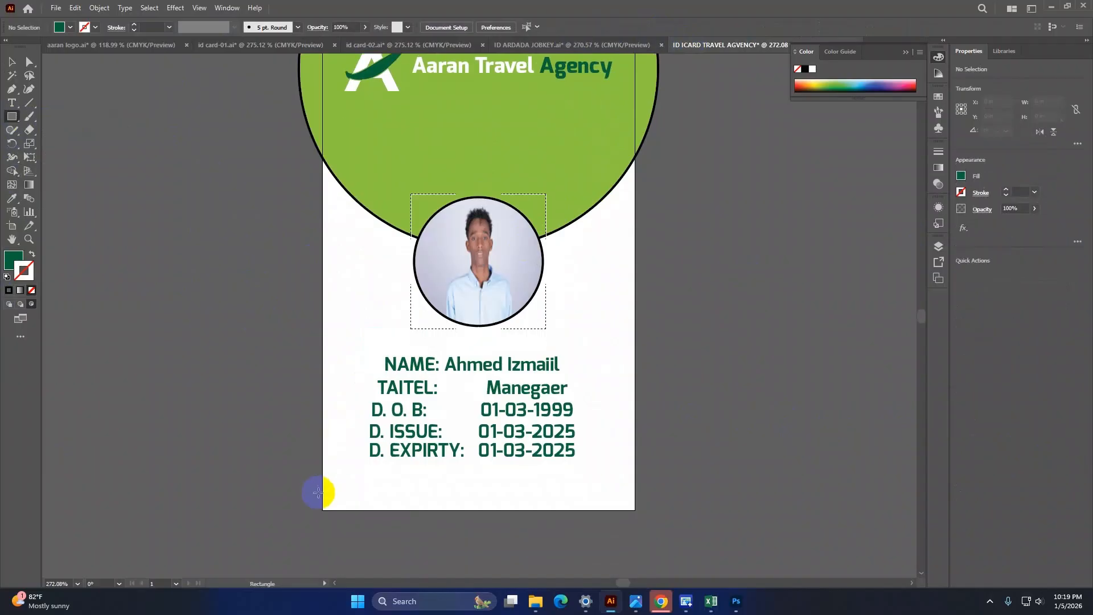
{"action": "left_click_drag", "start_coordinate": [322, 500], "coordinate": [635, 509]}
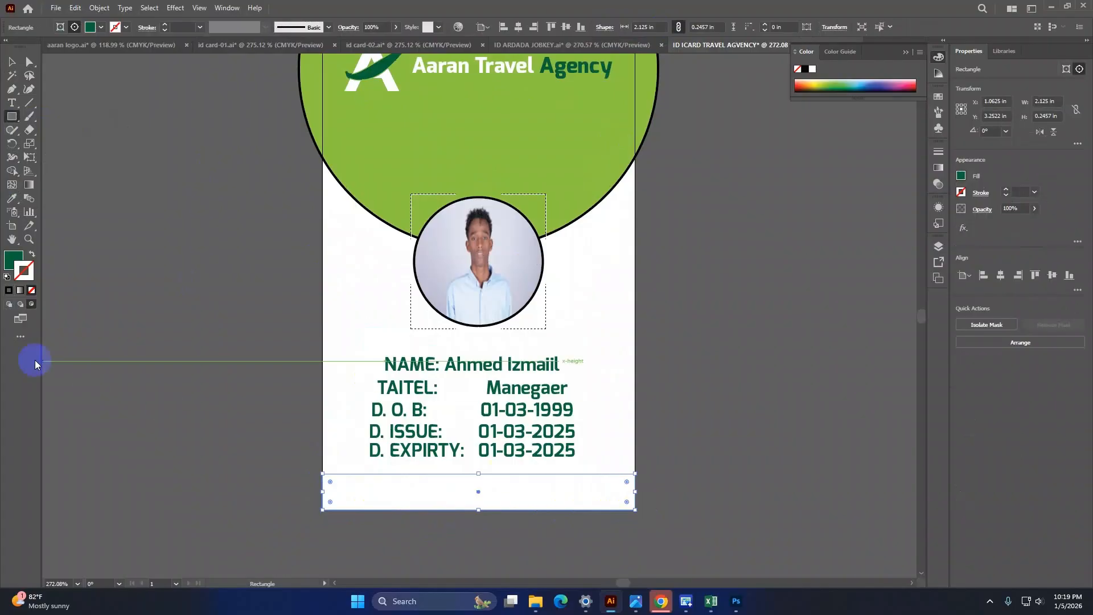
{"action": "left_click", "coordinate": [12, 199]}
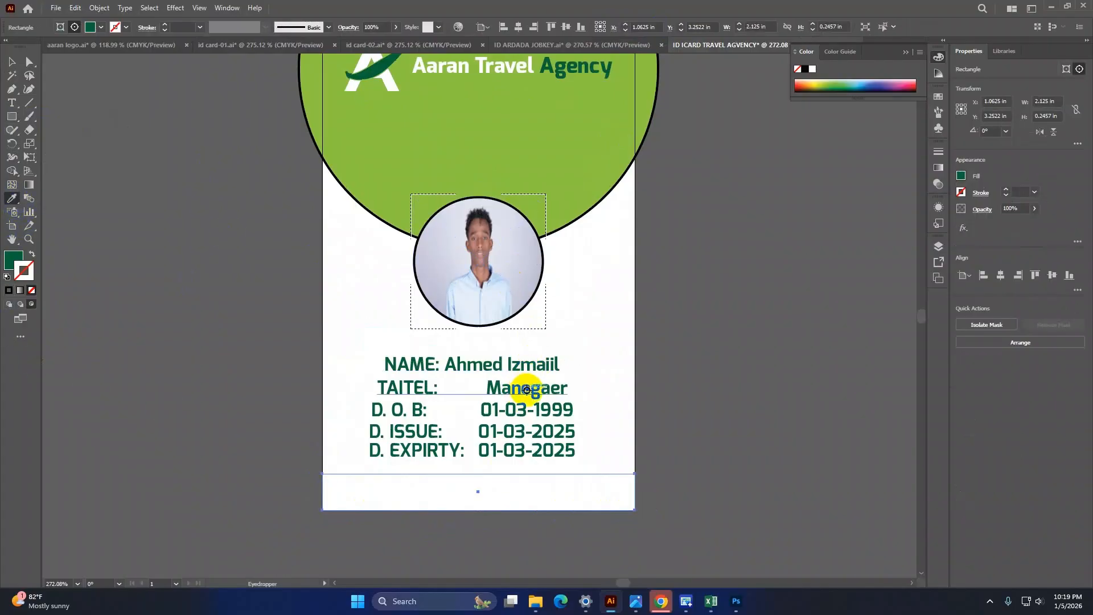
{"action": "left_click", "coordinate": [9, 64]}
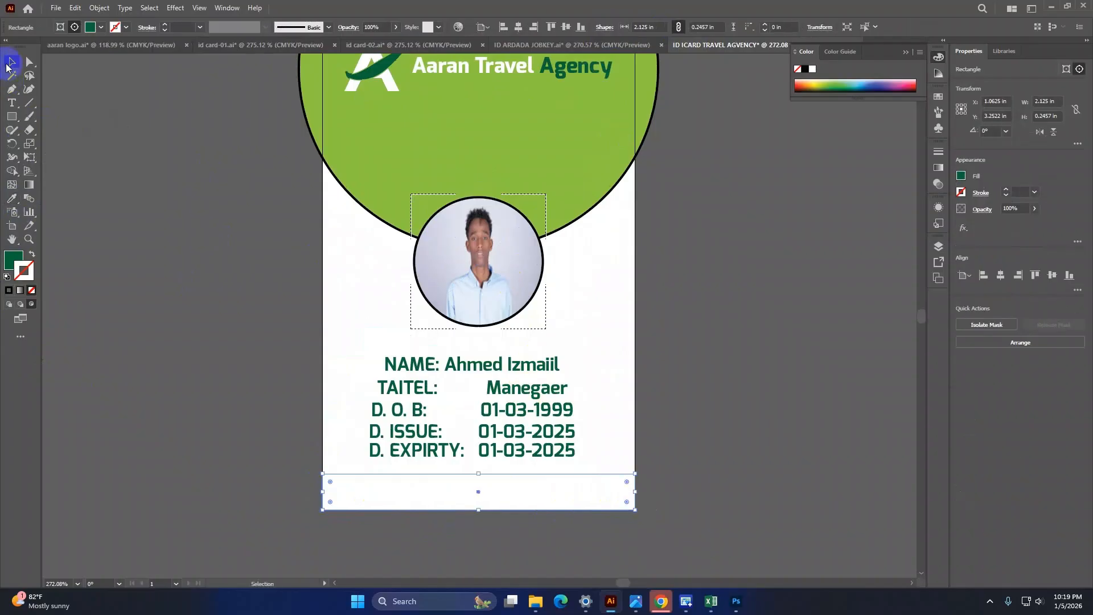
{"action": "left_click", "coordinate": [191, 144]}
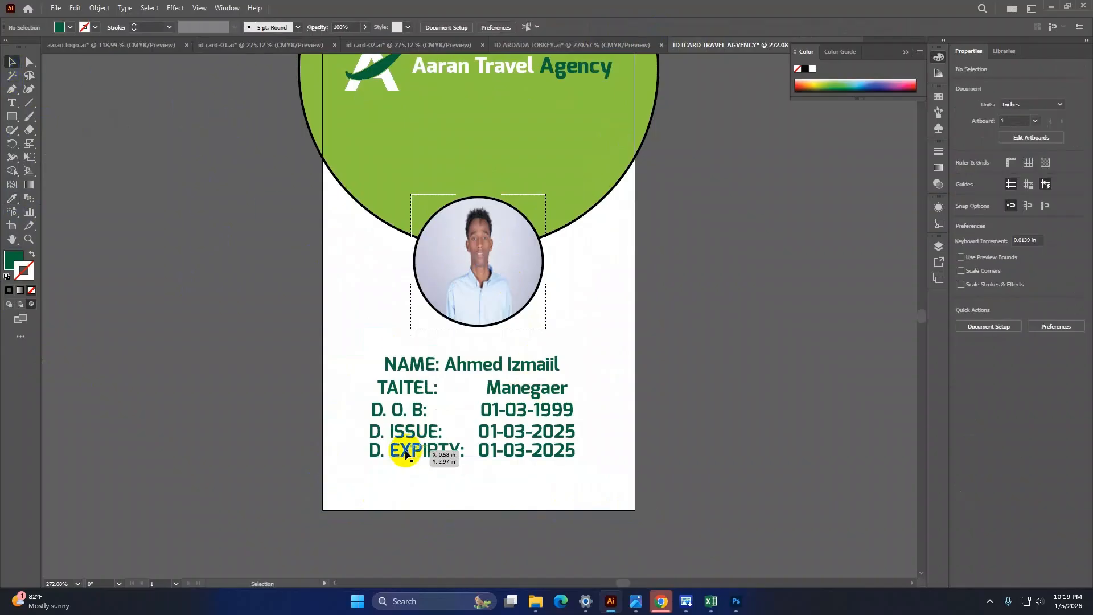
Step: Draw a dark green footer rectangle 2.125 in wide and about 0.27 in high along the card's lower edge
{"action": "left_click", "coordinate": [10, 117]}
{"action": "left_click", "coordinate": [39, 118]}
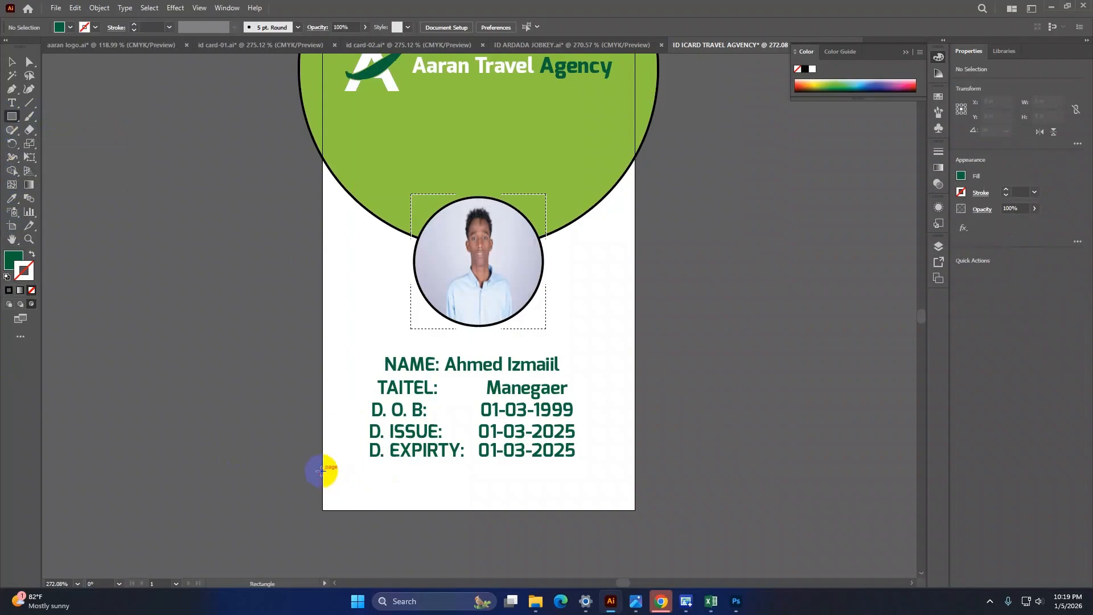
{"action": "left_click_drag", "start_coordinate": [322, 470], "coordinate": [634, 508]}
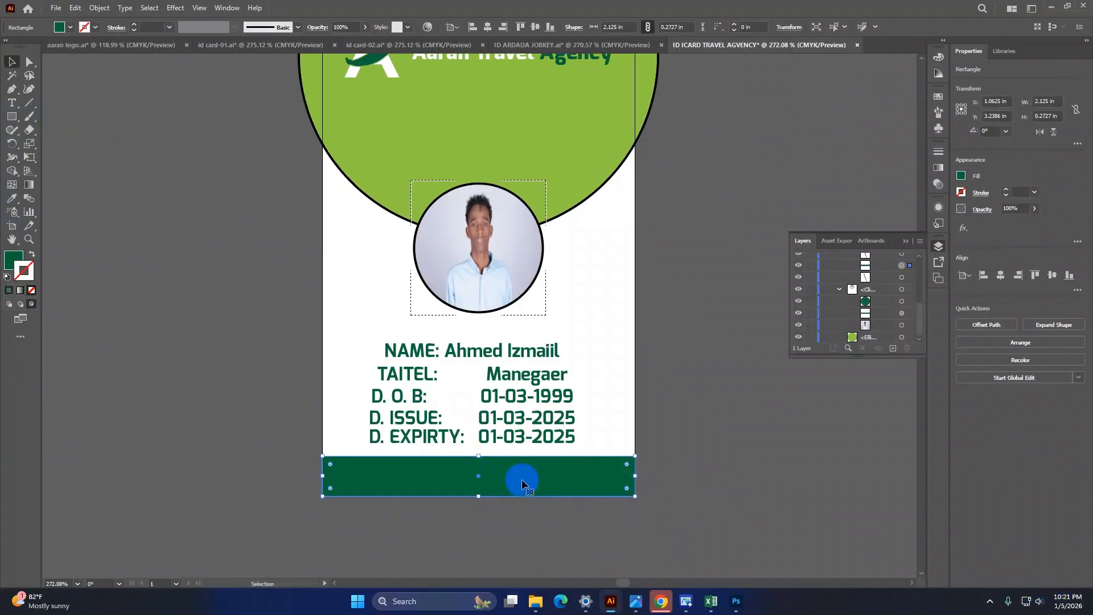
{"action": "scroll", "coordinate": [521, 479], "scroll_direction": "up", "scroll_amount": 2}
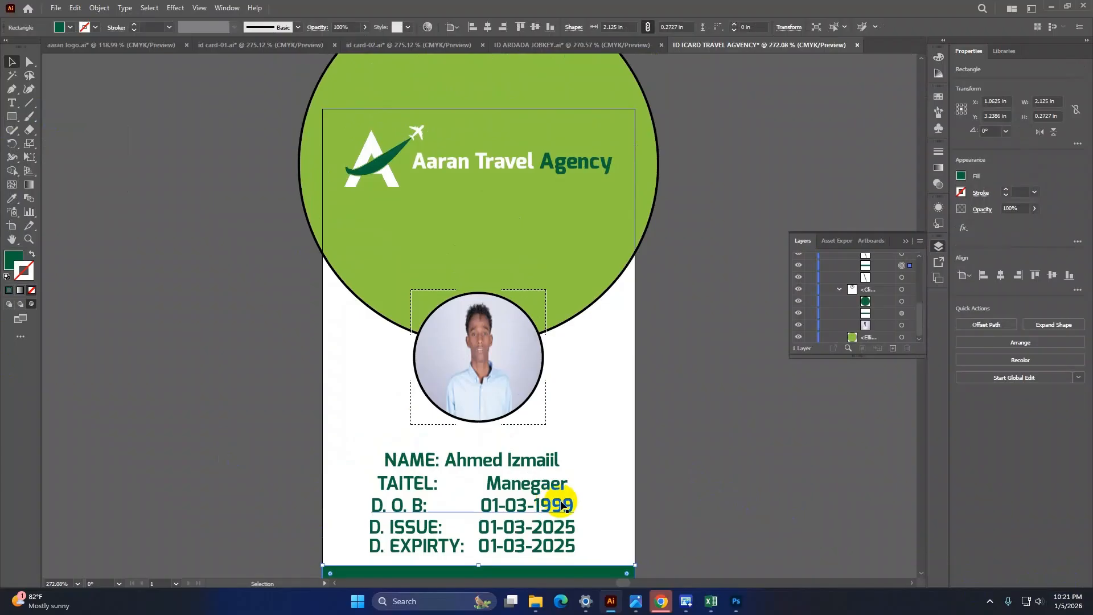
{"action": "scroll", "coordinate": [546, 504], "scroll_direction": "down", "scroll_amount": 1}
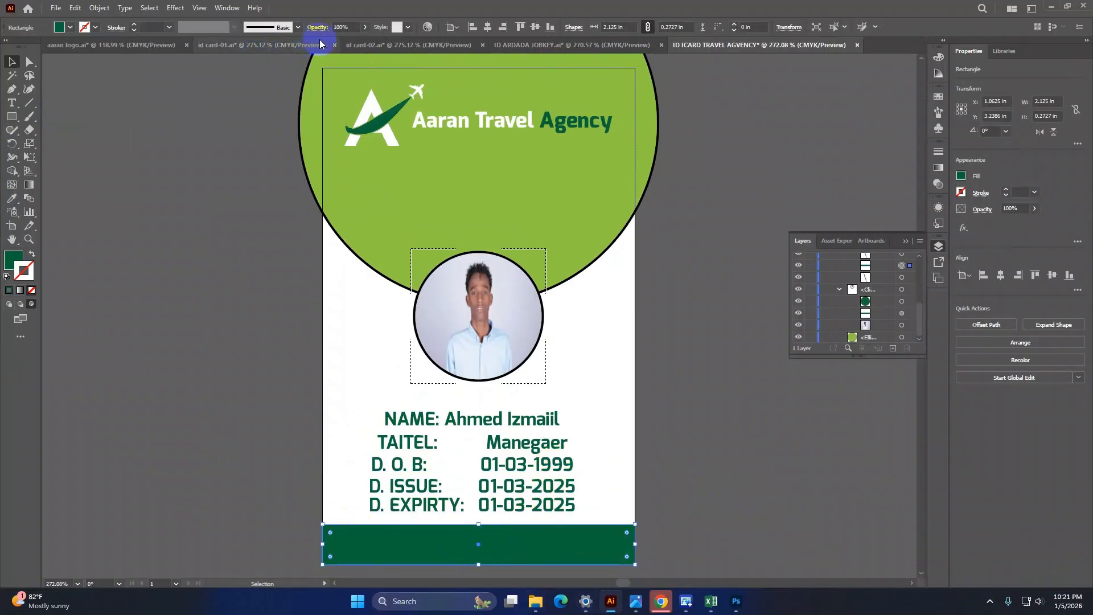
Step: Review the finished cards in id card-02, id card-01 and ID ARDADA JOBKEY, ending on the card back in id card-02
{"action": "left_click", "coordinate": [436, 45]}
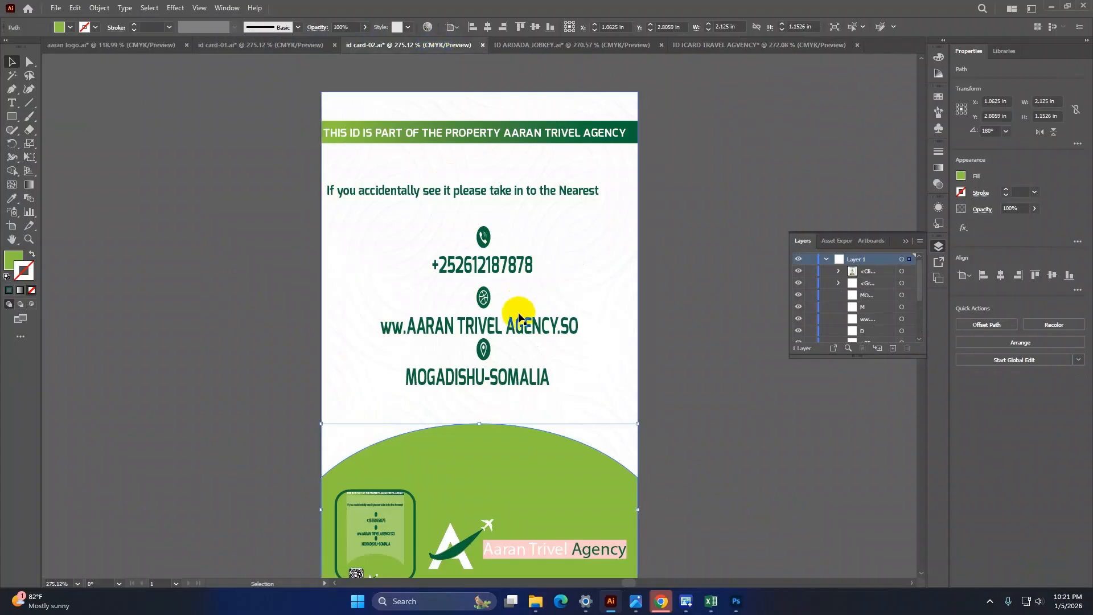
{"action": "scroll", "coordinate": [438, 246], "scroll_direction": "down", "scroll_amount": 3}
{"action": "scroll", "coordinate": [427, 183], "scroll_direction": "up", "scroll_amount": 1}
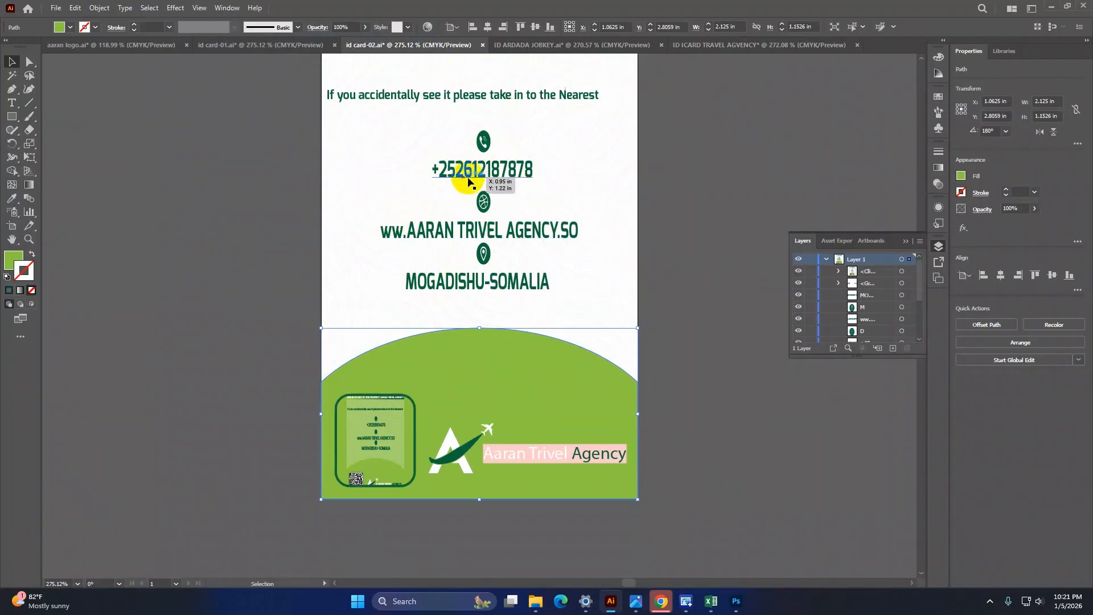
{"action": "left_click", "coordinate": [256, 49]}
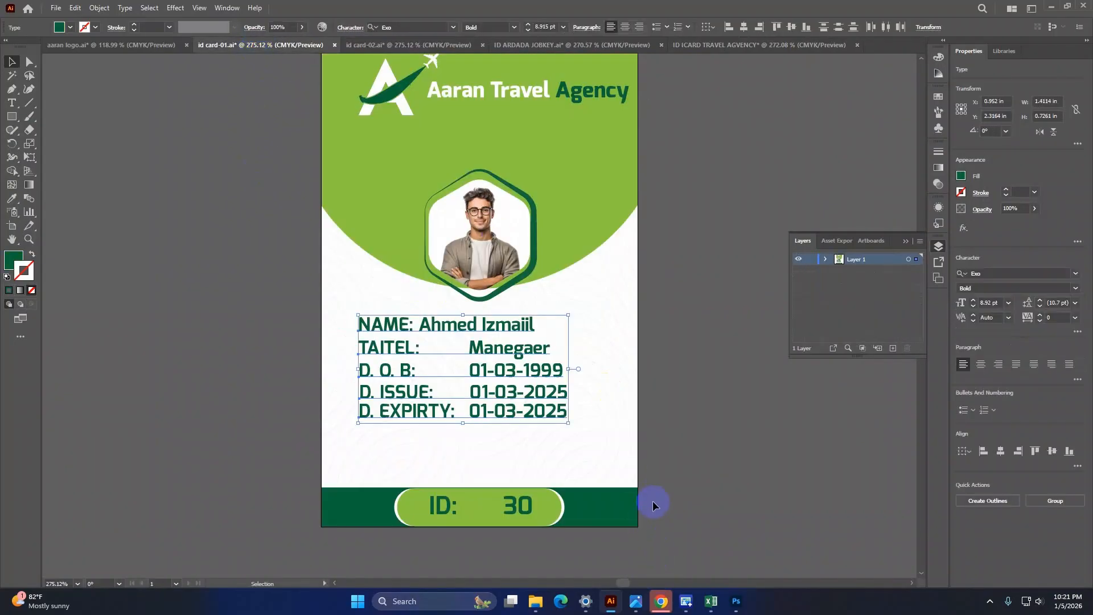
{"action": "scroll", "coordinate": [653, 499], "scroll_direction": "up", "scroll_amount": 1}
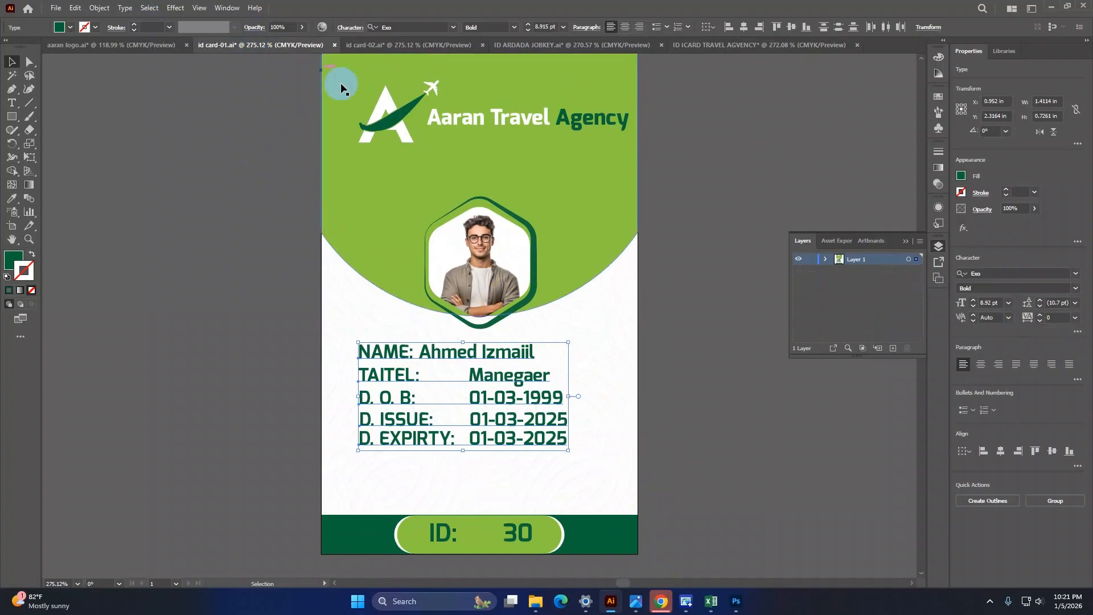
{"action": "left_click", "coordinate": [519, 43]}
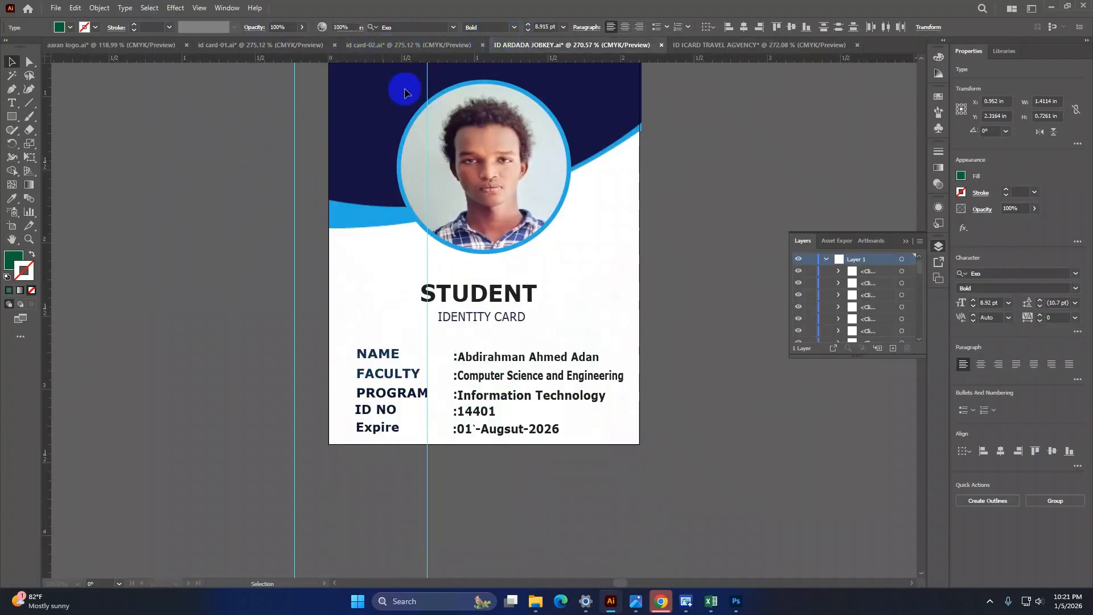
{"action": "left_click", "coordinate": [402, 44]}
{"action": "scroll", "coordinate": [480, 376], "scroll_direction": "up", "scroll_amount": 1}
{"action": "left_click", "coordinate": [478, 361]}
{"action": "scroll", "coordinate": [477, 359], "scroll_direction": "up", "scroll_amount": 1}
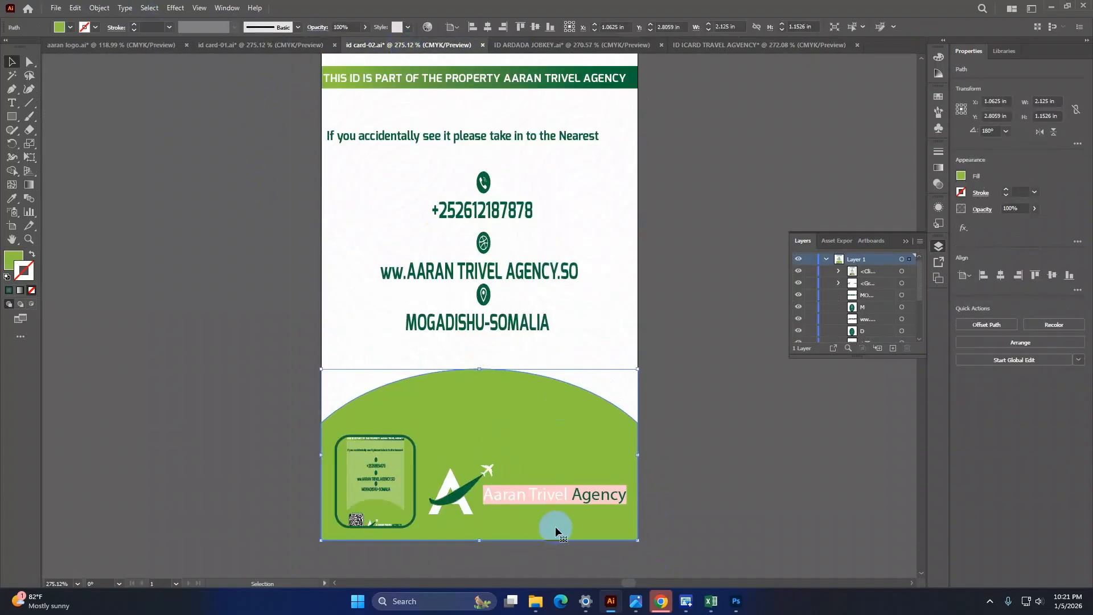
{"action": "scroll", "coordinate": [427, 130], "scroll_direction": "up", "scroll_amount": 1}
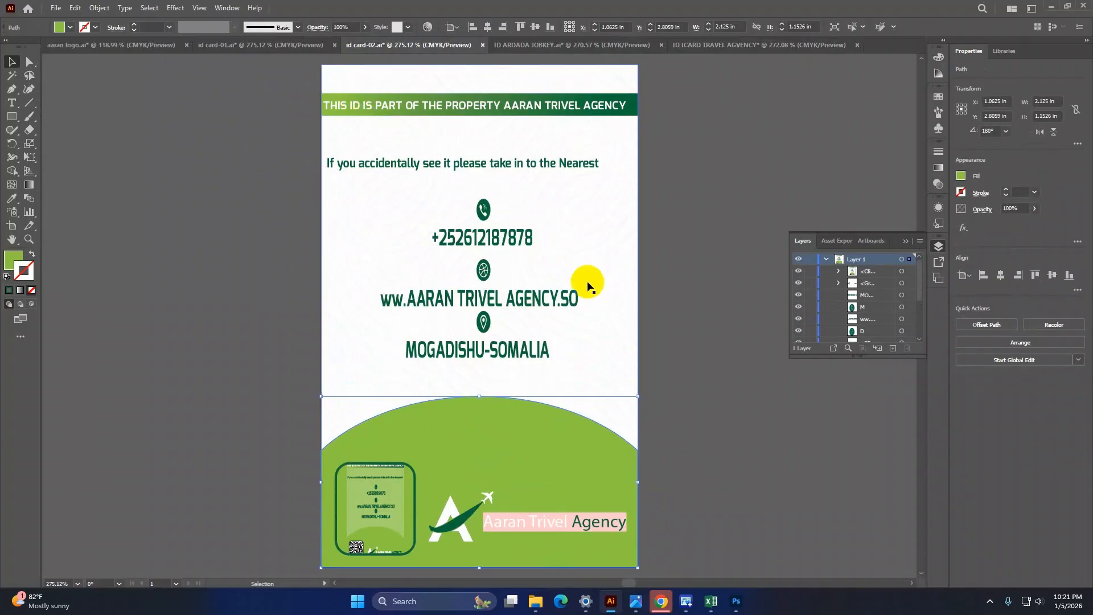